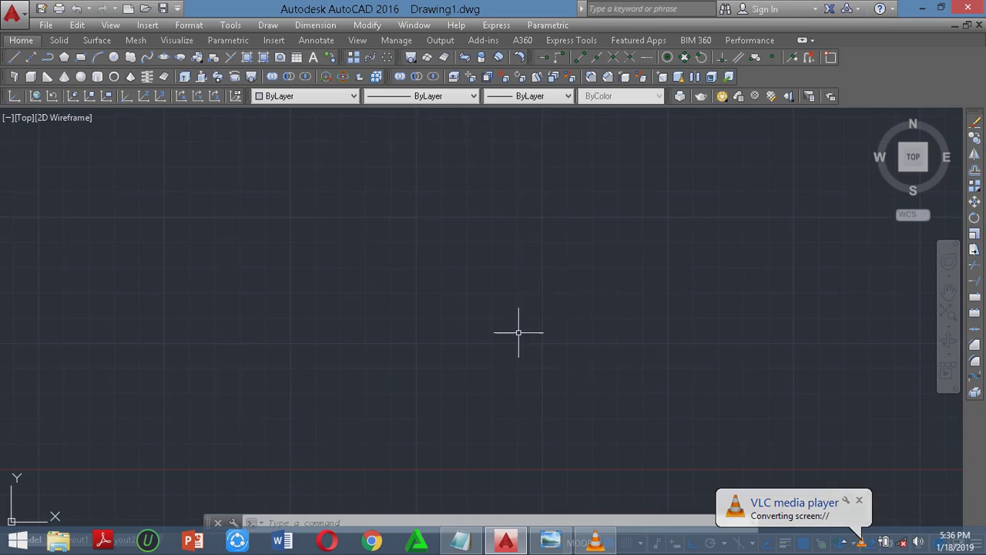
Step: Start a Notepad note: 'hello guys!!', then announce making a chain sprocket using AutoCAD
left_click(460, 539)
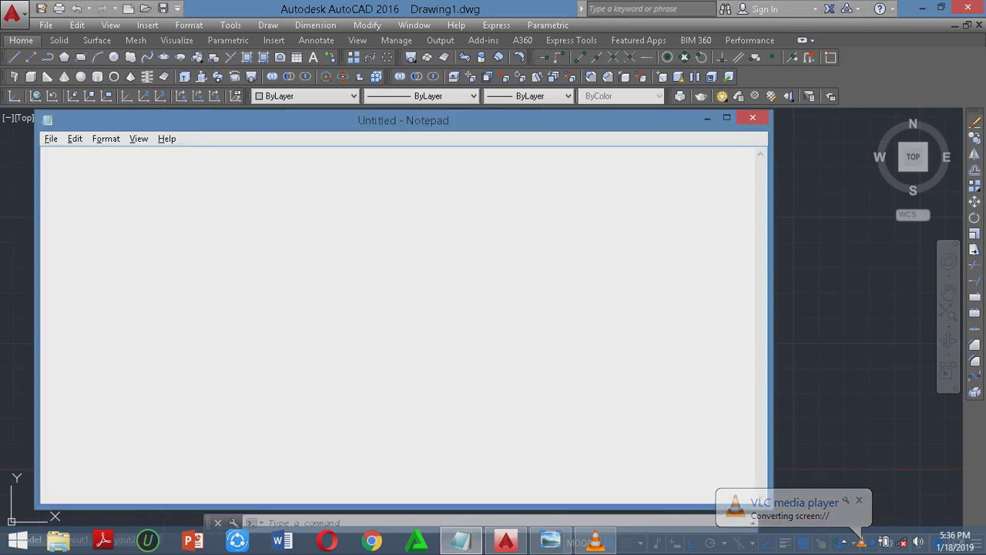
type("hello")
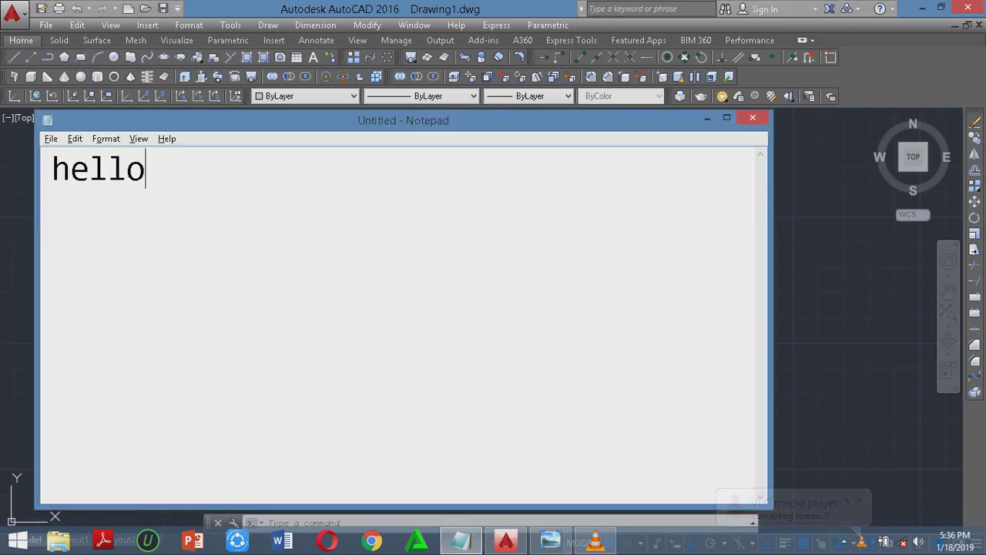
type(" guys!!")
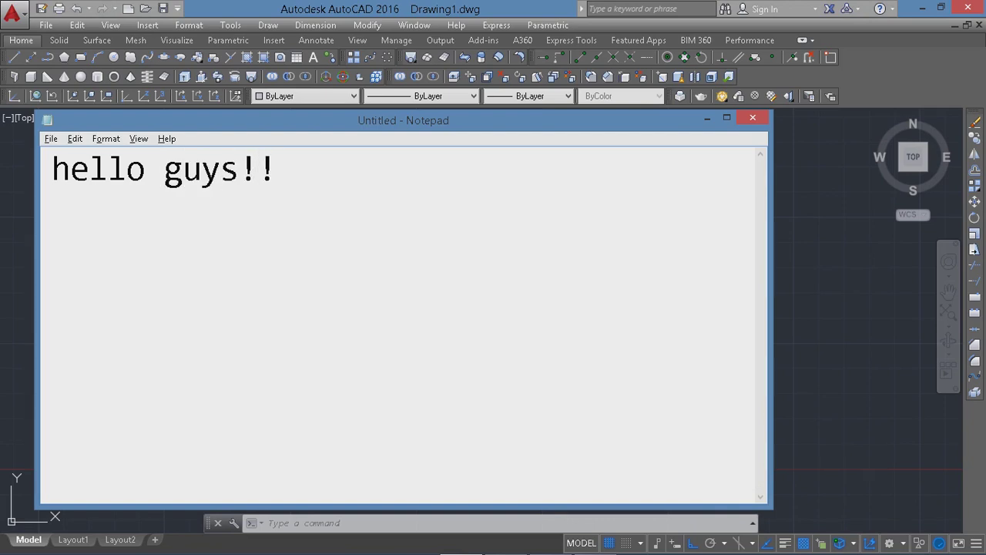
key("Caps_Lock")
type("TOD")
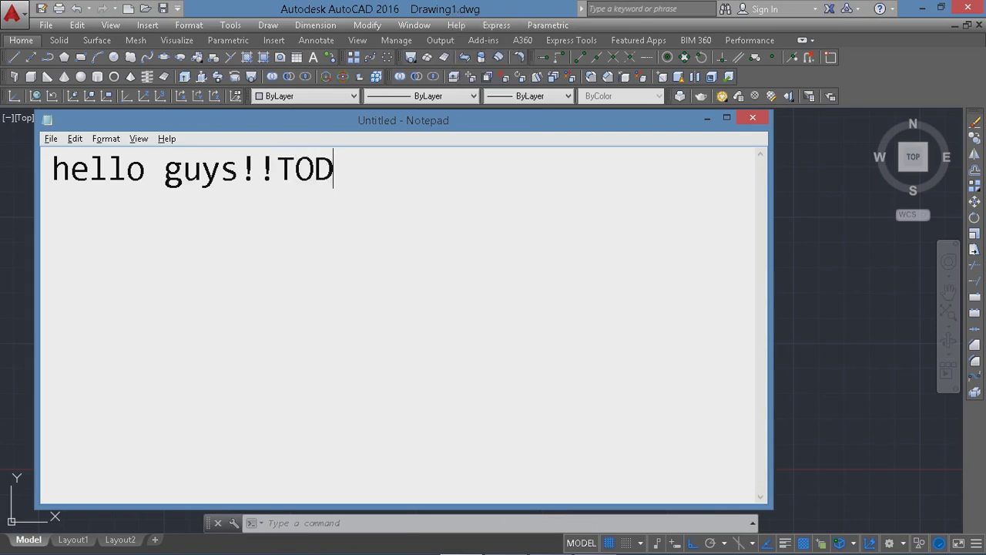
type("AYI WILL SHOW YOU ON HOW TO MAKE A")
key("BackSpace")
type("S")
key("BackSpace")
type("CHAIN SPROCKET")
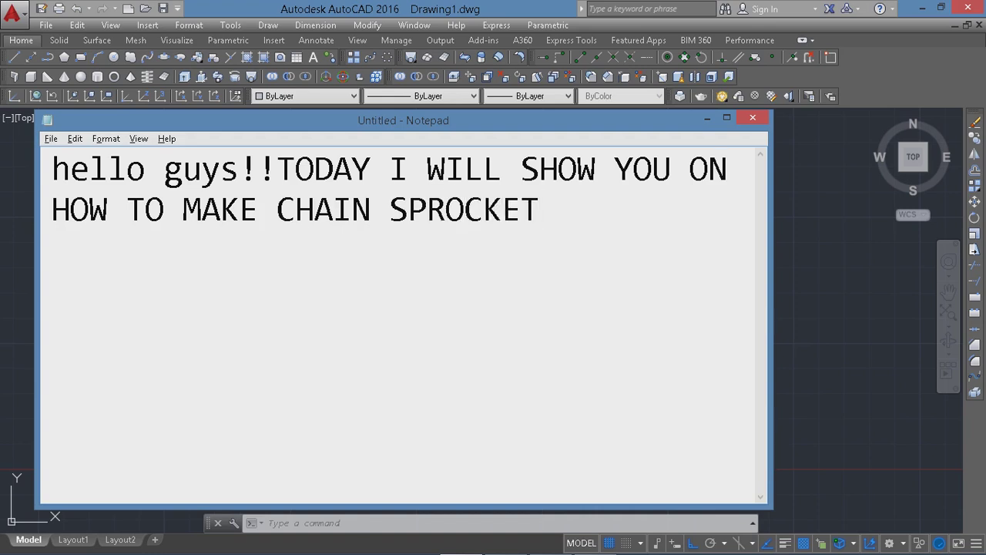
type(" USING AUTOCAD..")
Step: Add the lines 'HOPE YOU LIKE IT..' and 'HERE ARE SOME SIZES OF THE SPROCKET'
key("Return")
type("HOPE YOU LIKE ")
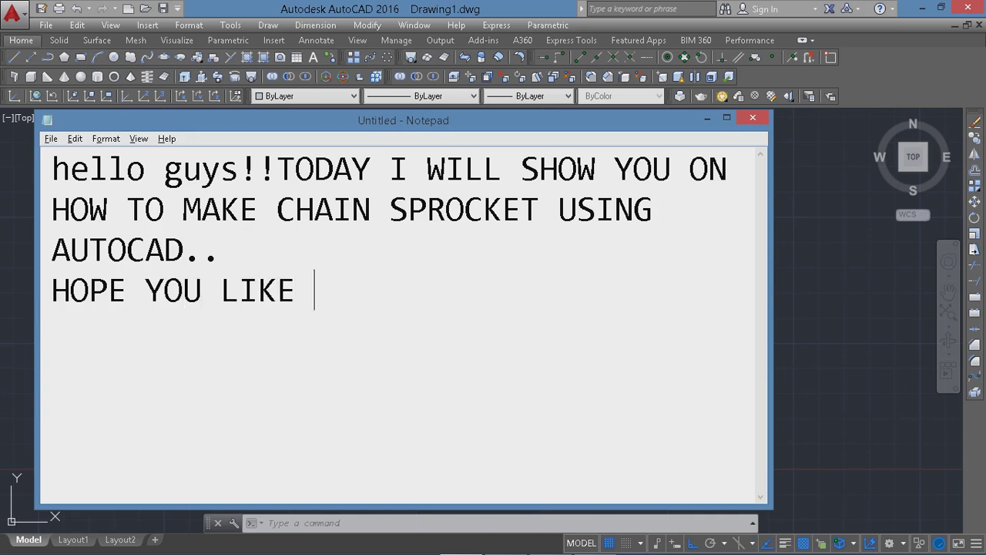
type("IT..    ")
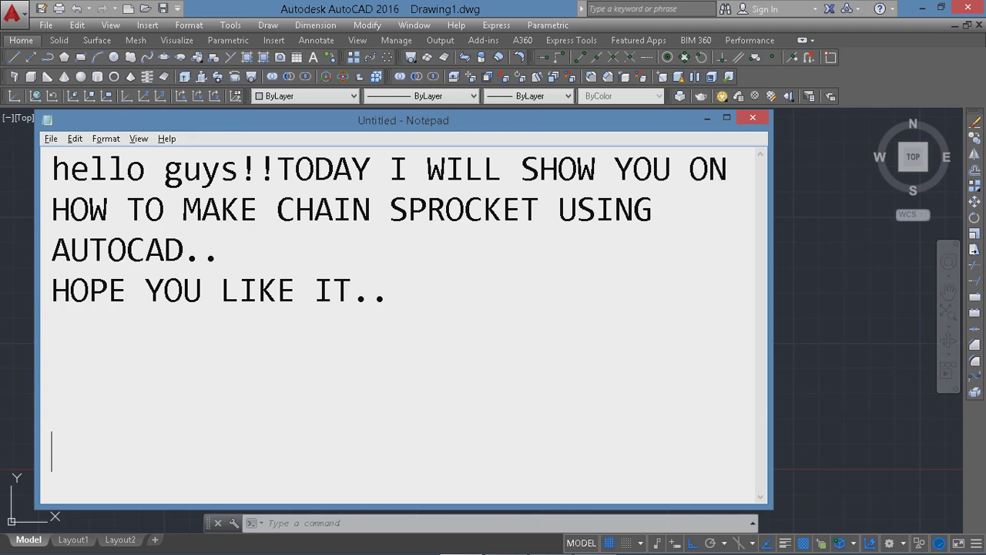
type("B")
key("BackSpace")
type("HERE ARE SOME S")
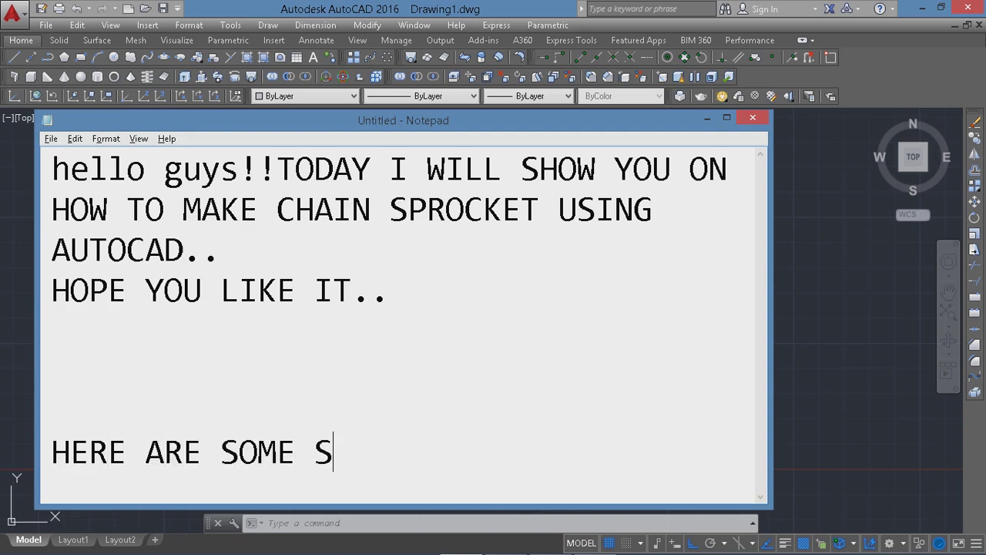
type("P")
key("BackSpace")
key("BackSpace")
type("SIZES OF THE SPROCKET")
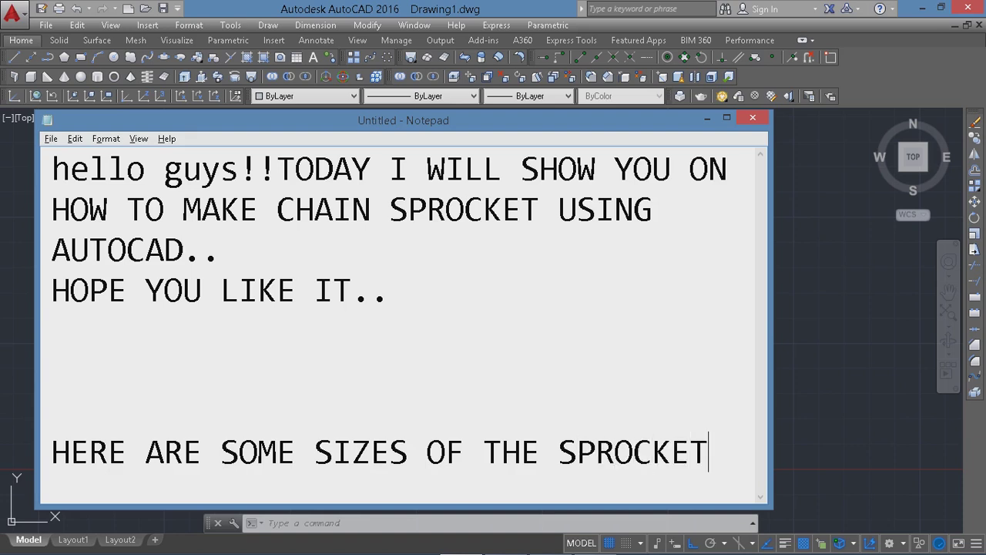
left_click(550, 541)
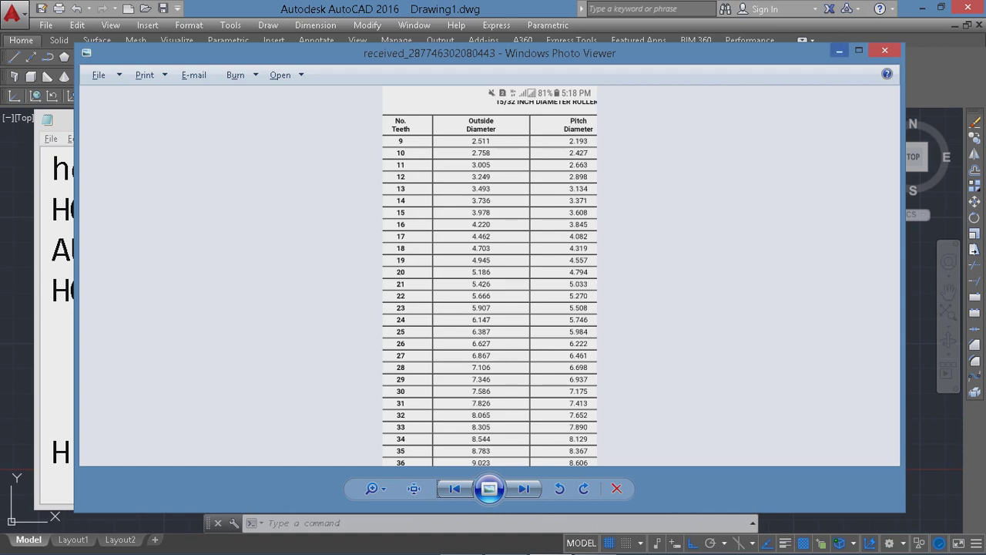
key("alt+Tab")
key("Return")
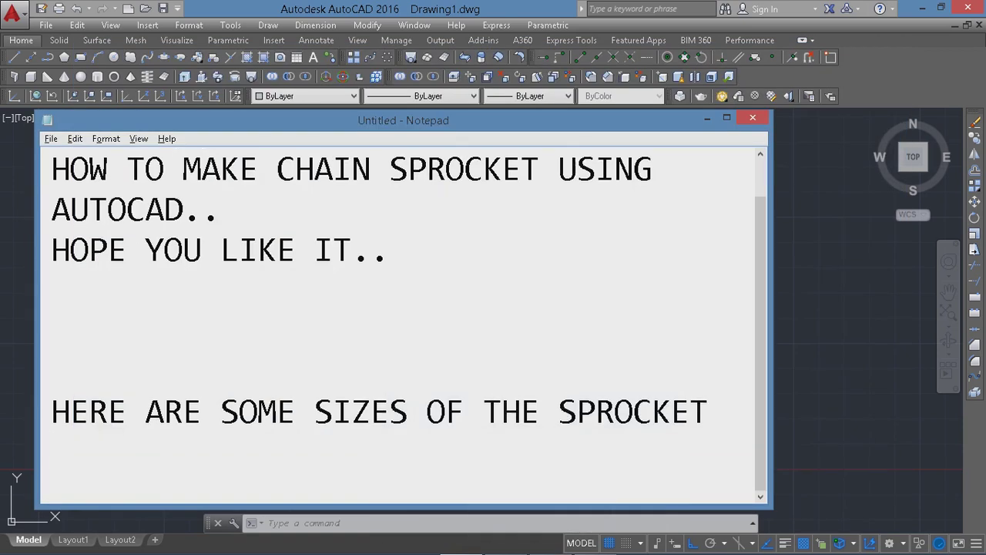
Step: Add 'I WILL SHOW YOU THE 24 TEETH SPROCKET..' and 'LET'S START...' to the note
key("Return")
type("I WILL SHOW Y")
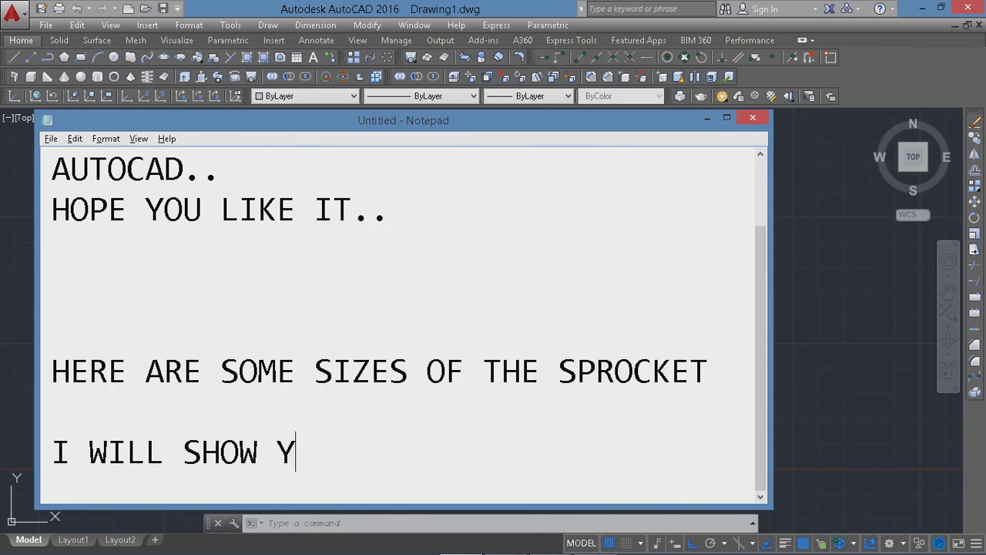
type("OU THE ")
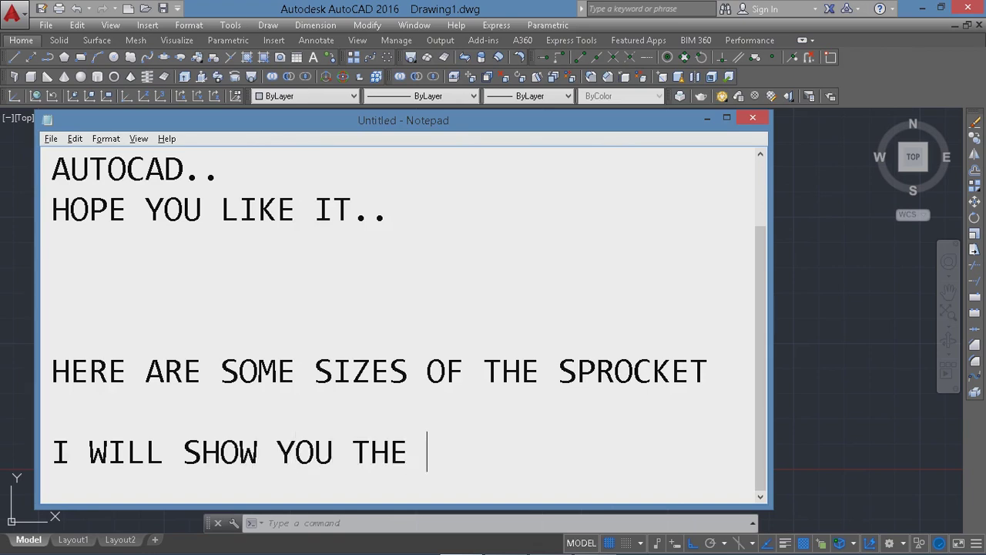
type("24 TEETH SP")
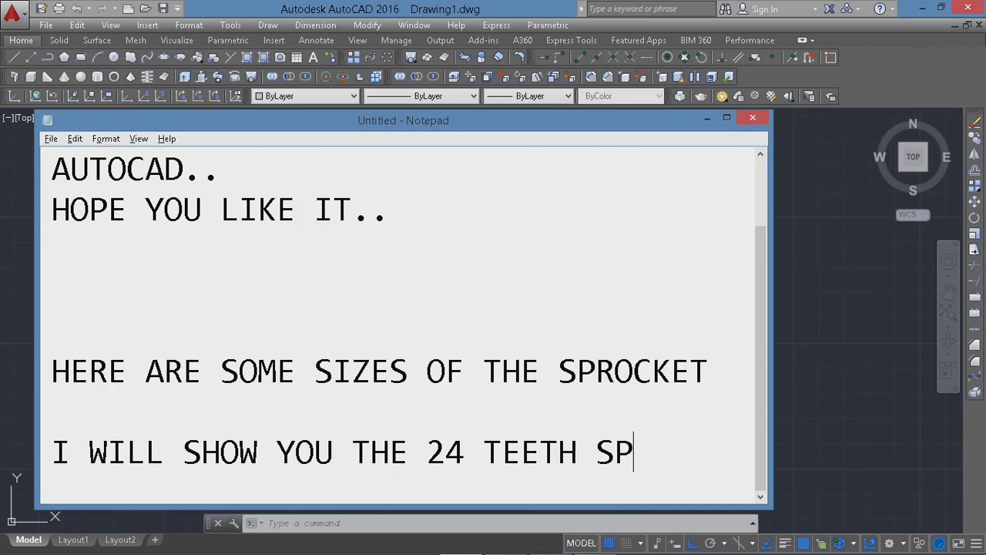
type("ROCKET")
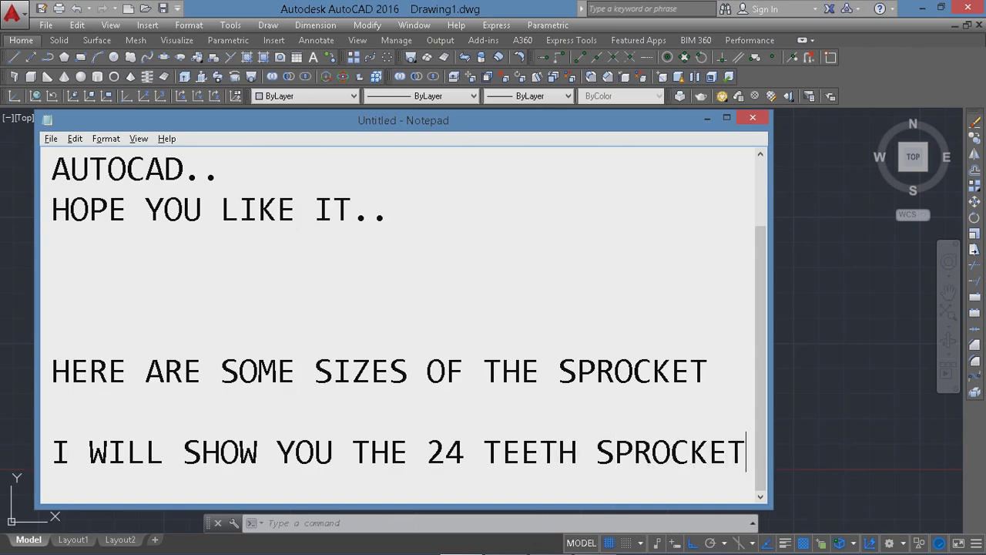
type("..")
key("Return")
key("Return")
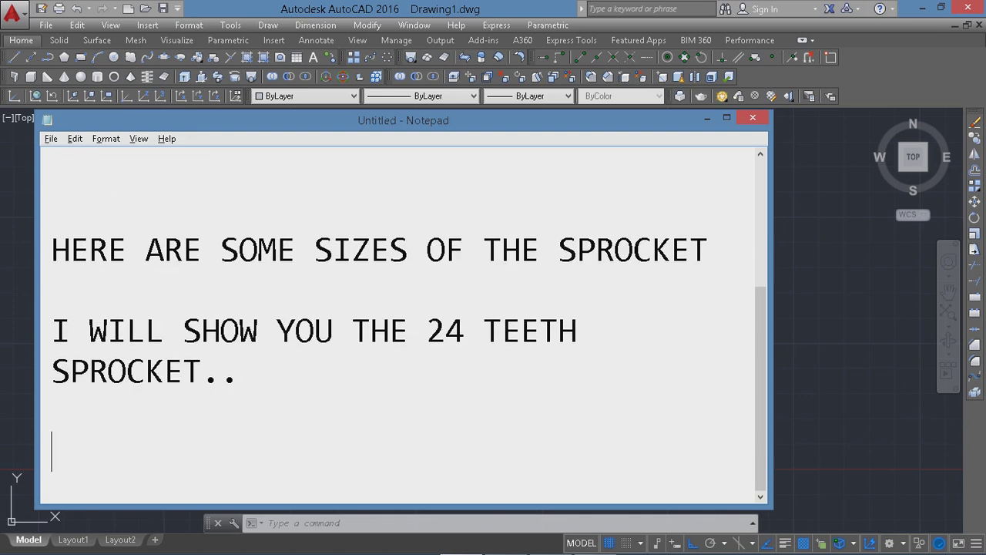
type("LETS")
key("BackSpace")
type("'S ")
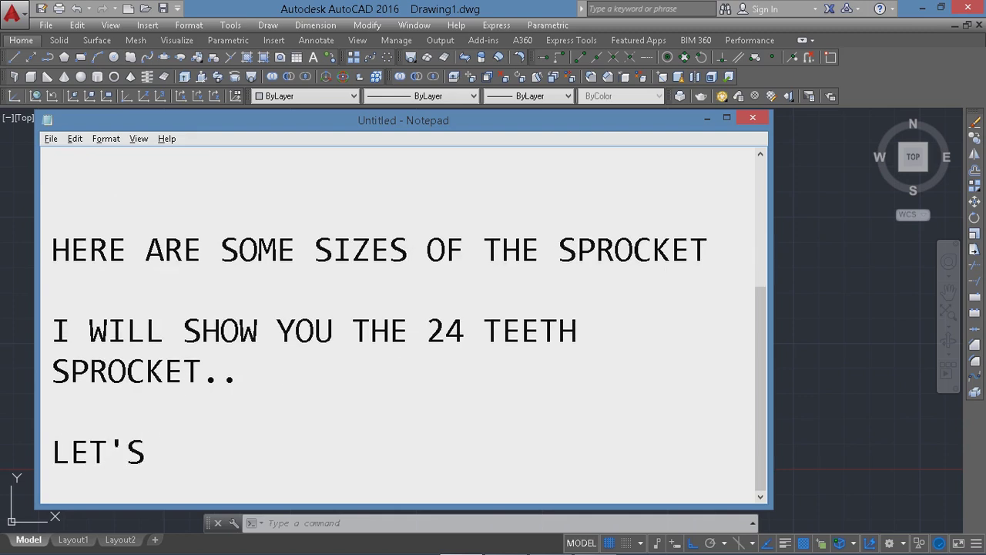
type("START...")
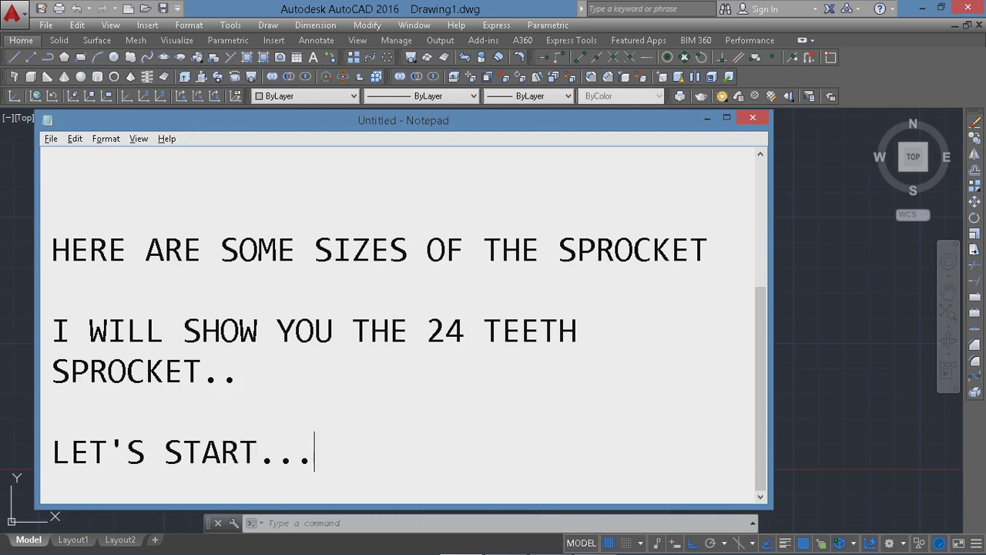
key("Return")
key("Return")
key("Return")
key("Return")
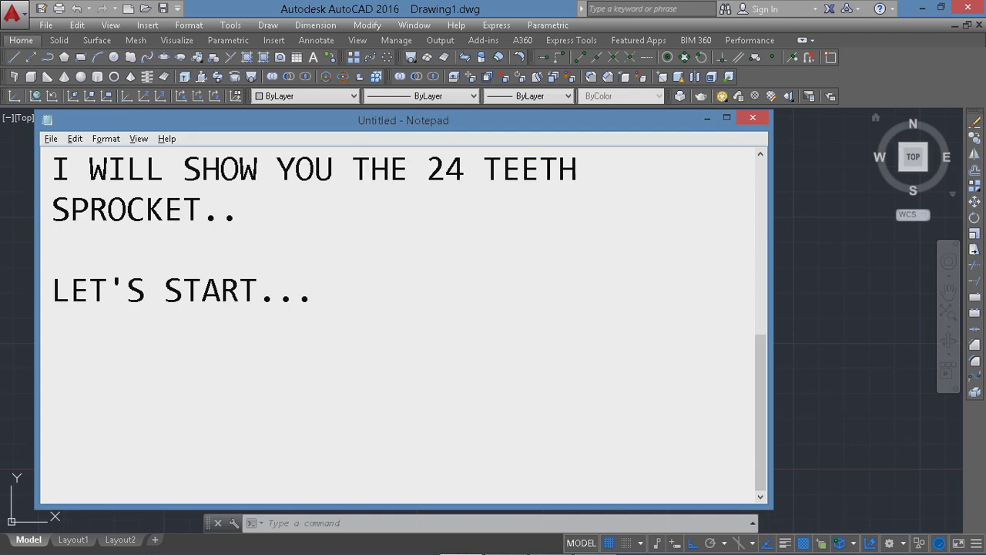
Step: Minimize Notepad and draw concentric circles of diameter 6.147 and 5.746 in AutoCAD
left_click(708, 118)
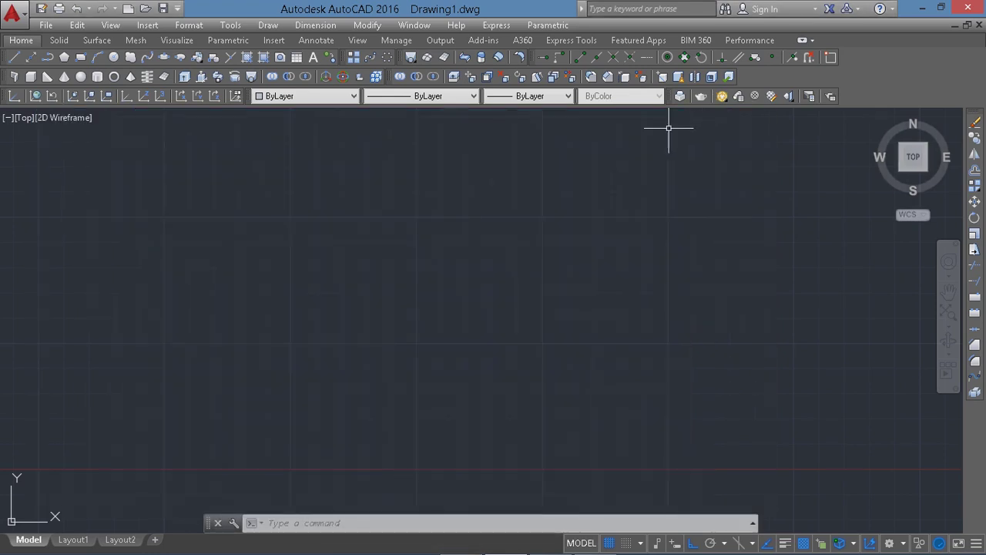
type("c")
key("Return")
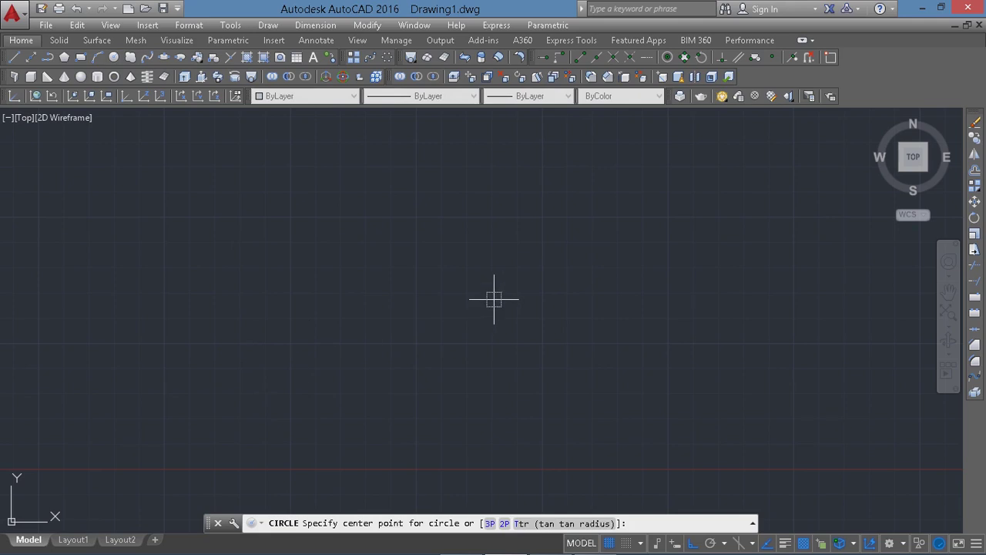
left_click(493, 299)
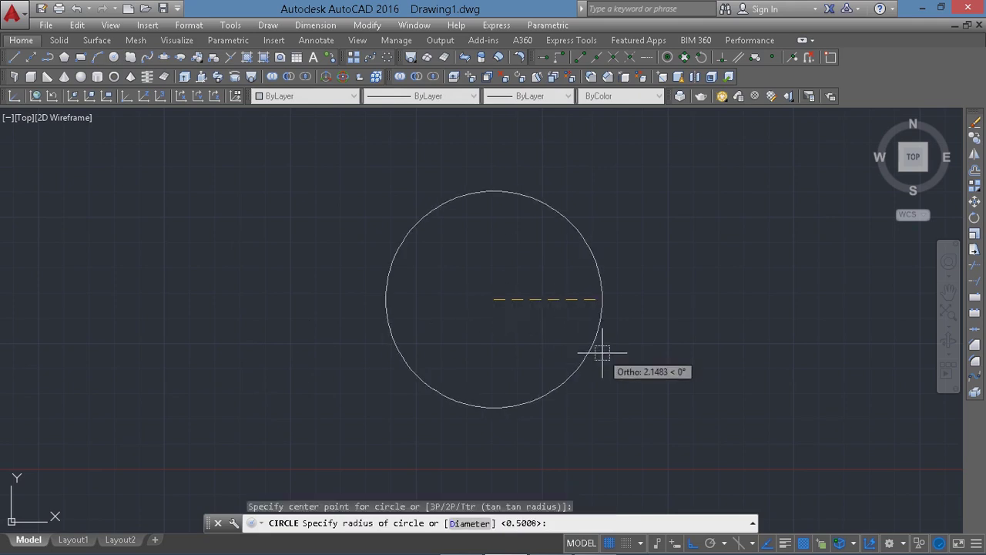
type("d")
key("Caps_Lock")
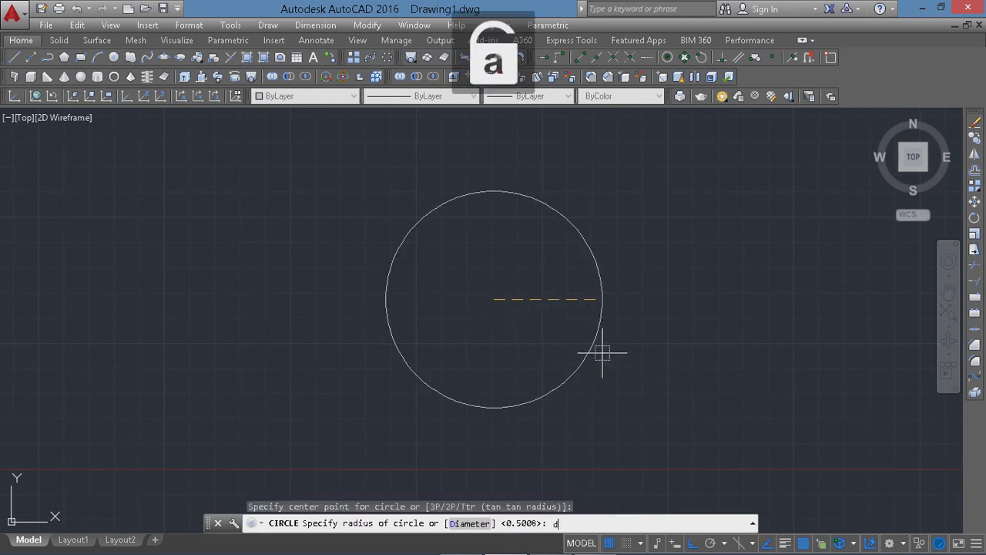
key("Return")
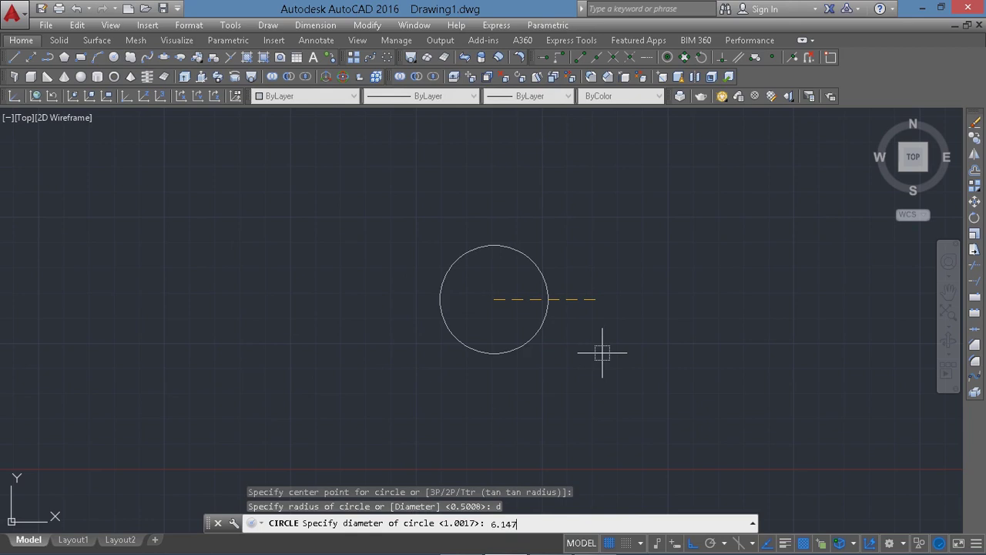
key("Return")
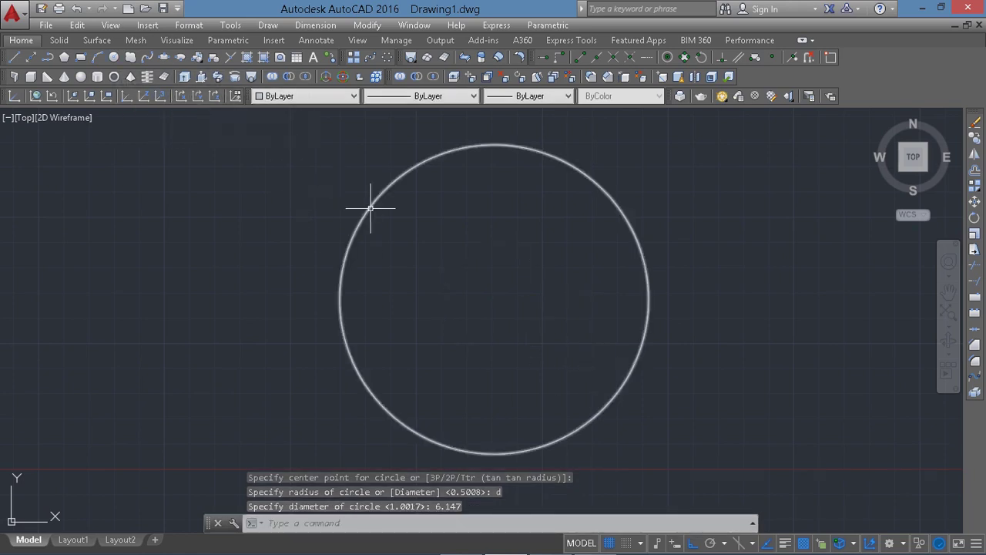
key("Return")
left_click(494, 299)
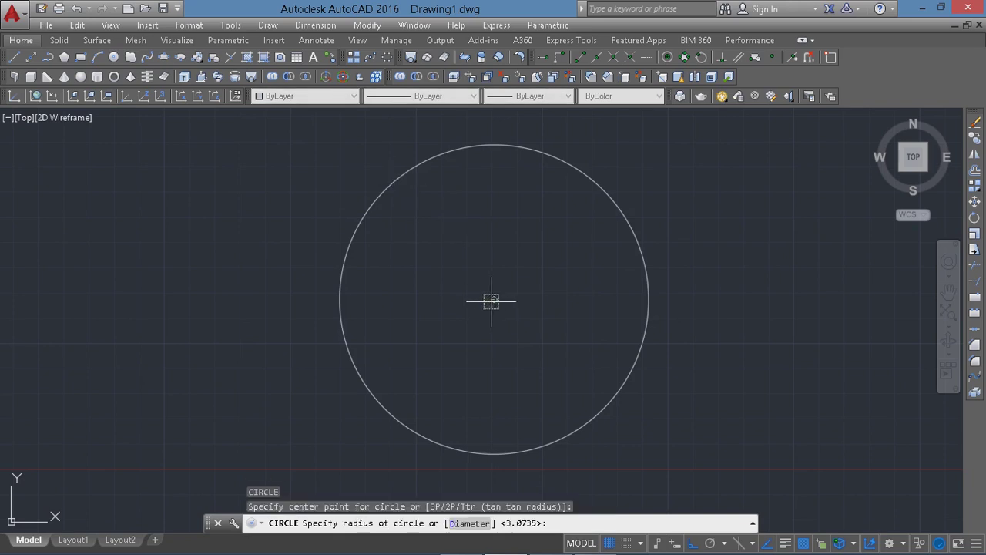
type("D")
key("Return")
type("5.746")
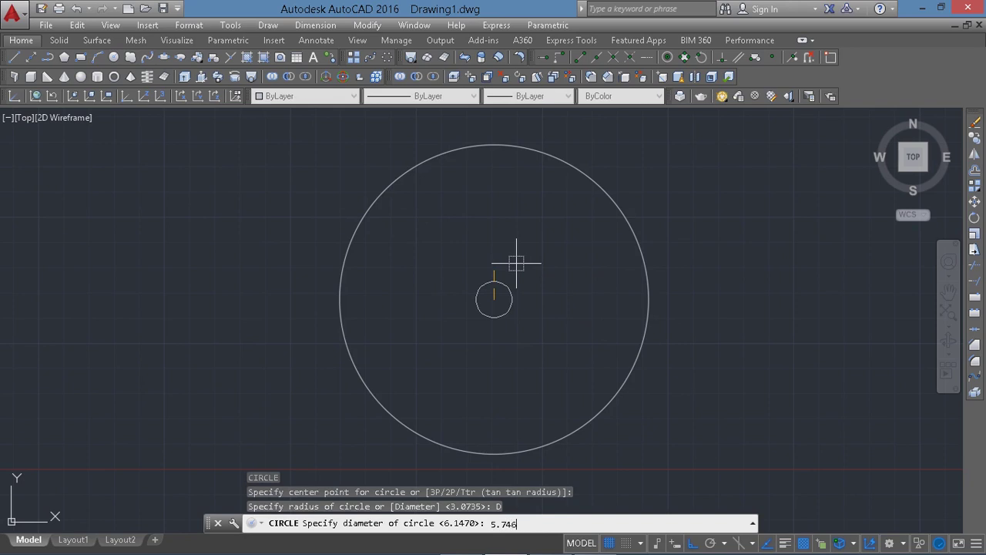
key("Return")
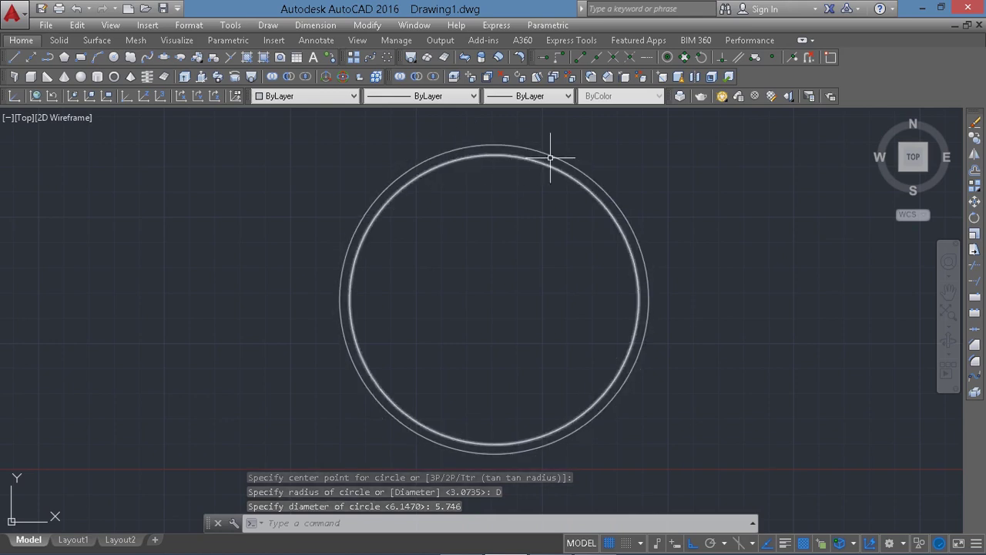
mouse_move(913, 157)
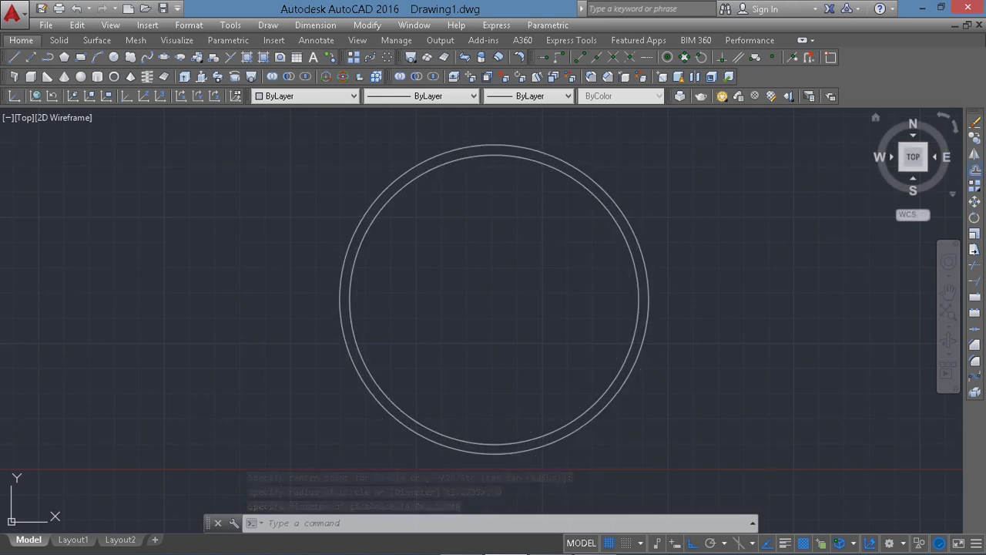
Step: Offset the inner circle inward by the gap measured between the two circles
type("o")
key("Return")
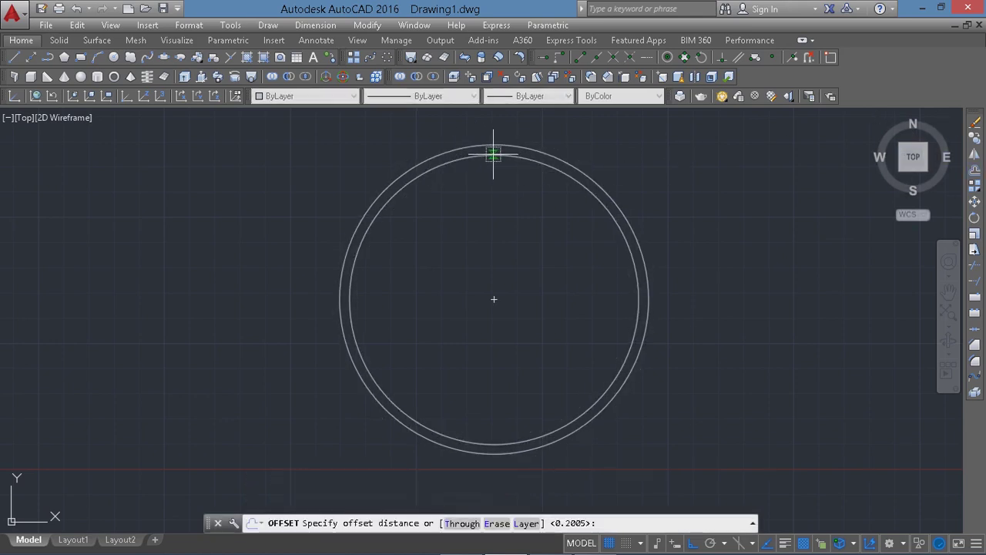
left_click(493, 155)
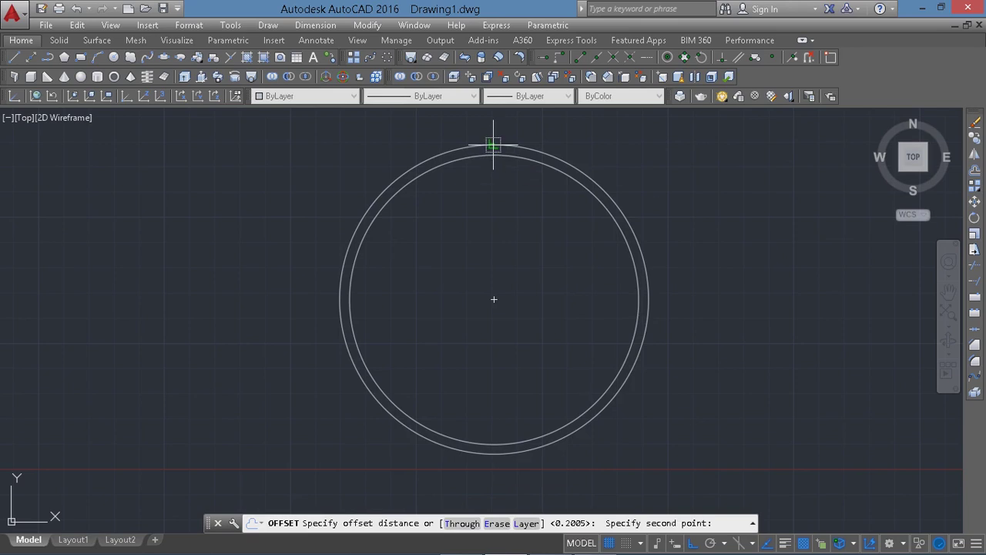
left_click(494, 145)
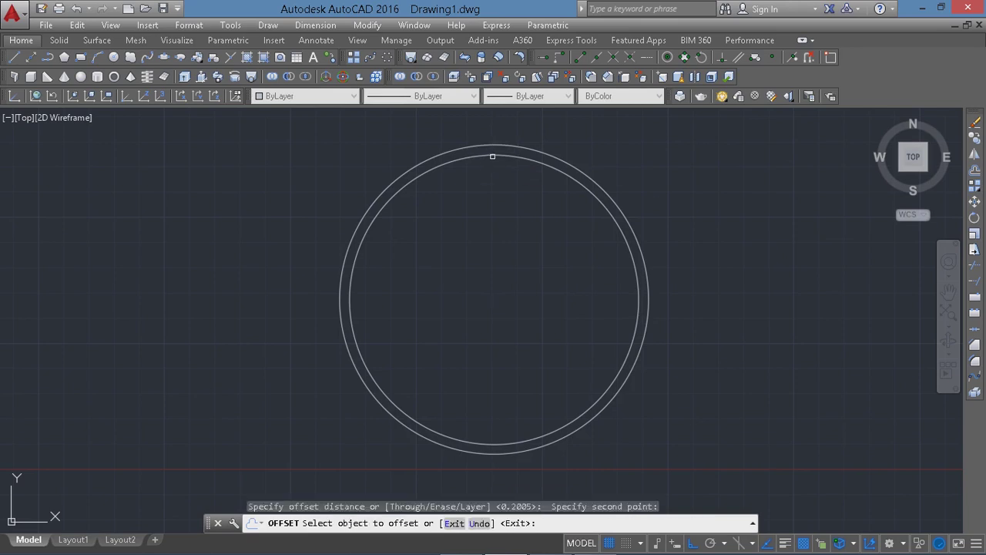
left_click(493, 153)
left_click(486, 193)
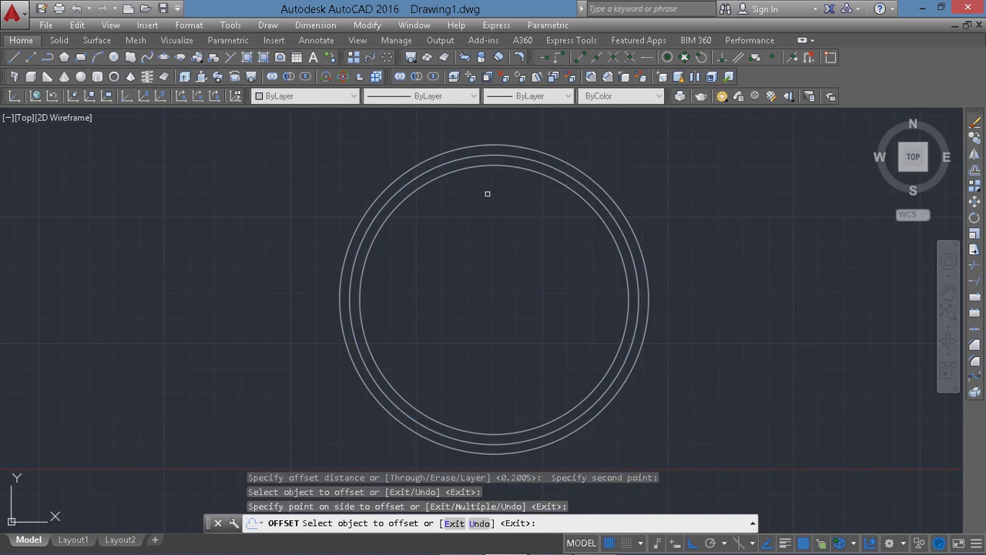
key("Return")
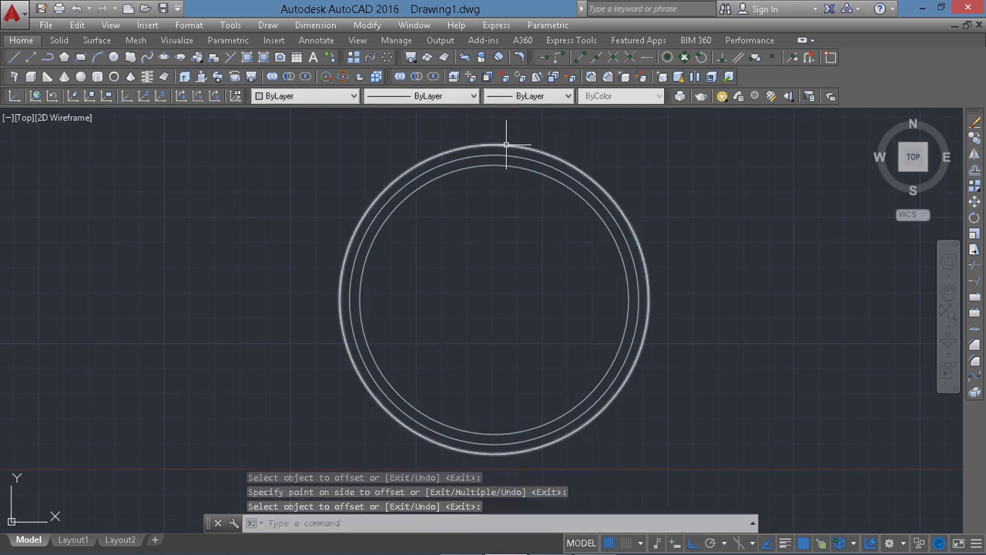
scroll(508, 147, "up", 2)
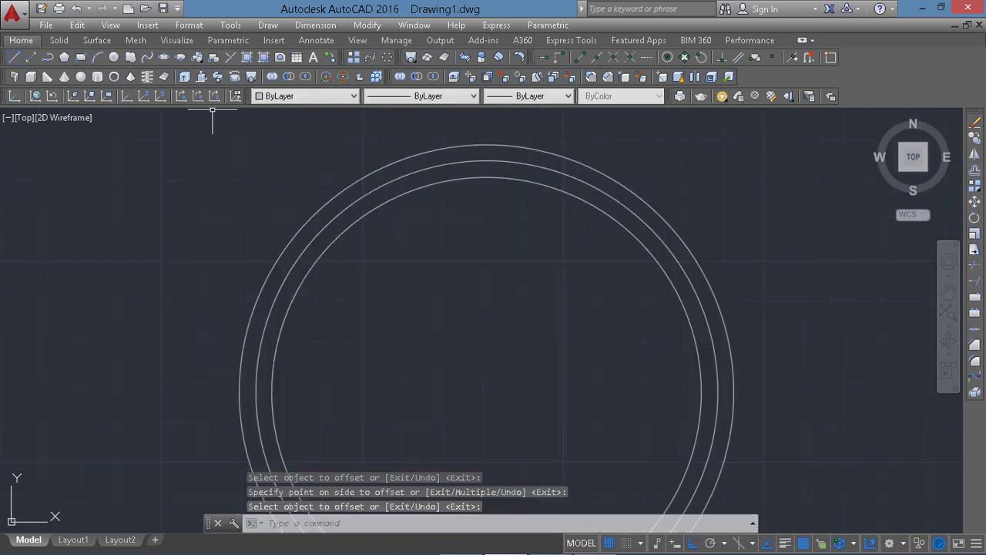
Step: Draw a vertical line up from the circles' centre and an 83° line from the same point
type("l")
key("Return")
left_click(486, 391)
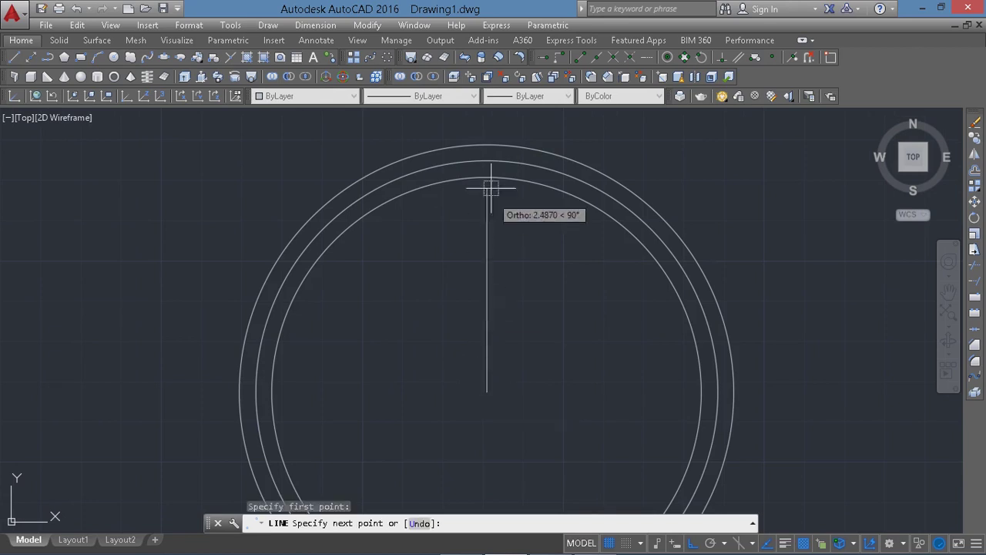
left_click(488, 125)
key("Return")
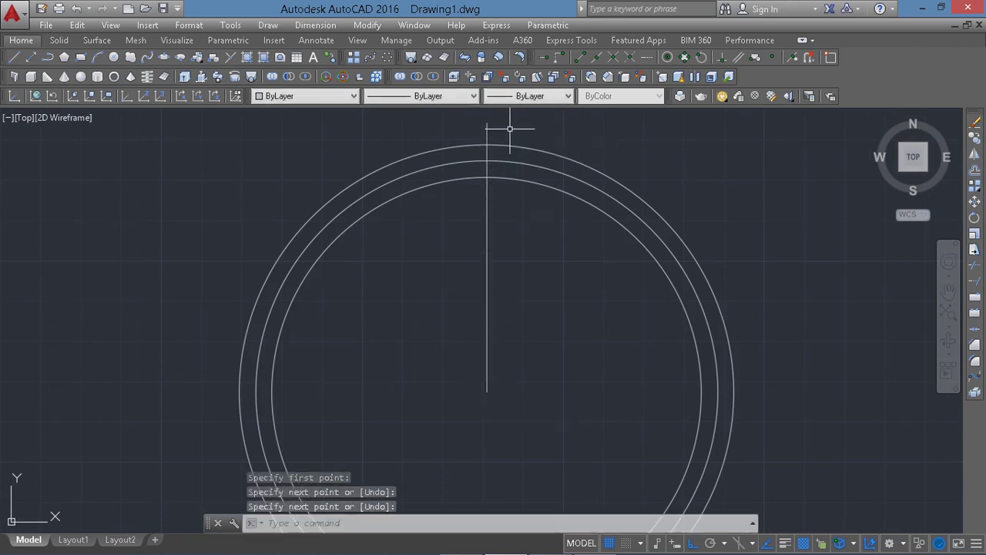
key("Return")
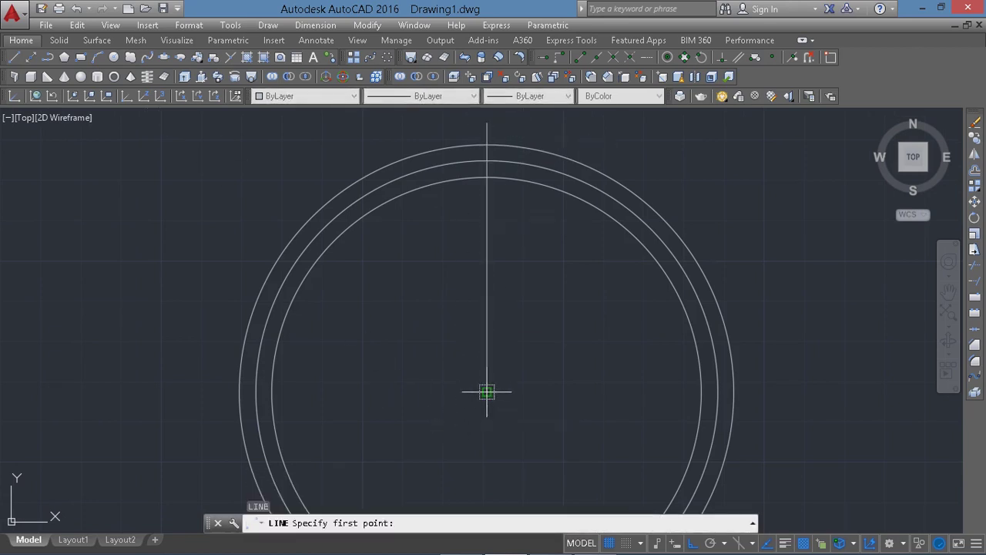
left_click(486, 391)
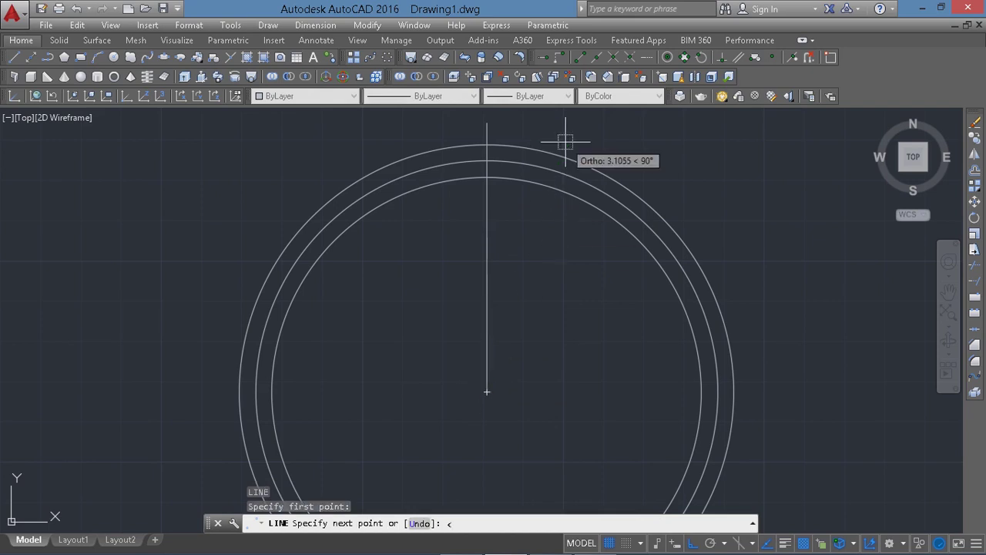
type("8")
key("Return")
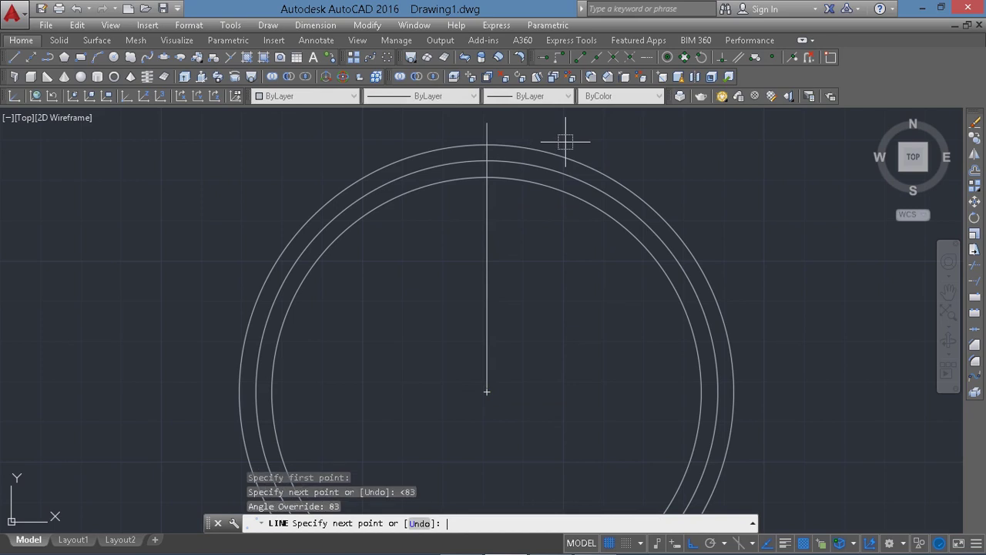
left_click(520, 126)
key("Return")
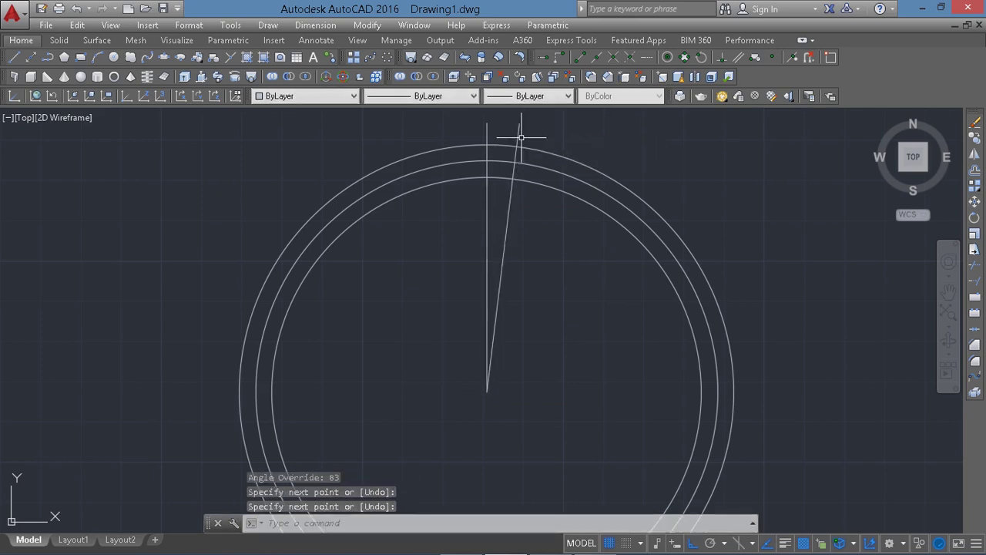
key("Return")
Step: Mirror the 83° line about the vertical line, keeping the original
left_click(519, 126)
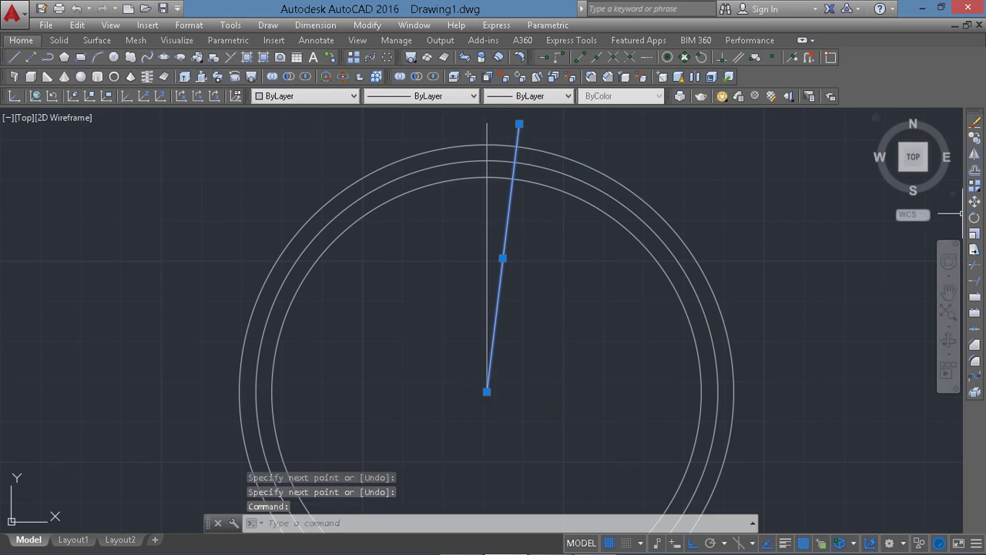
left_click(974, 154)
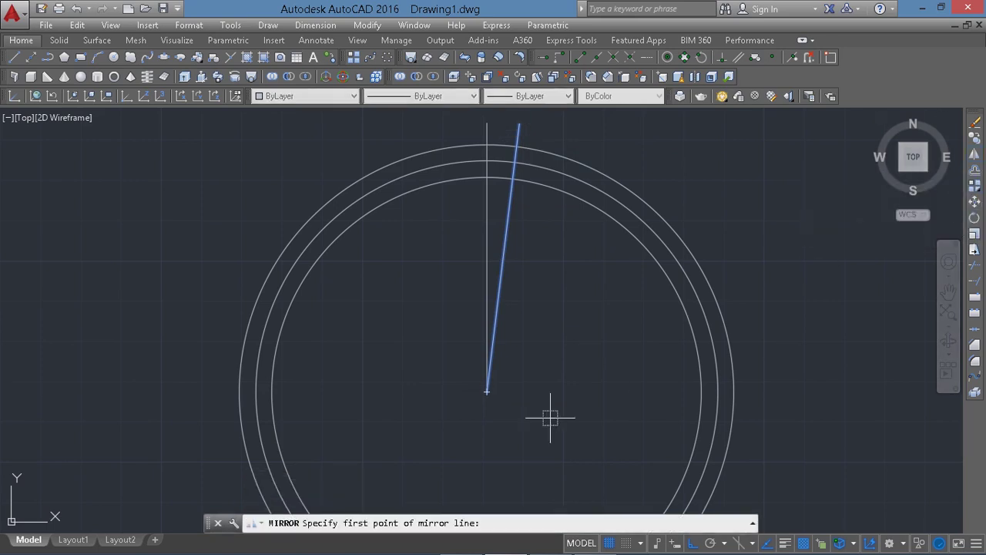
left_click(486, 391)
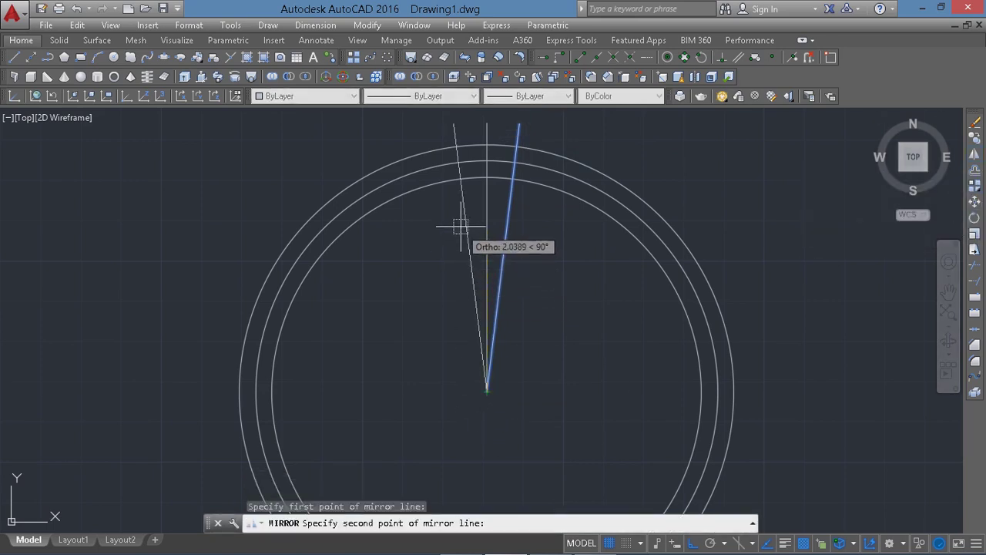
left_click(486, 122)
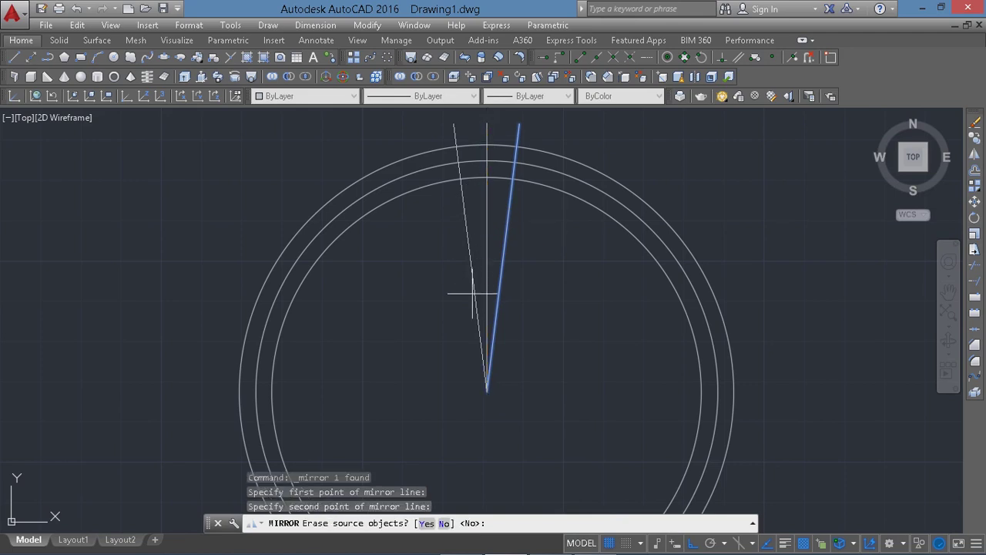
key("Return")
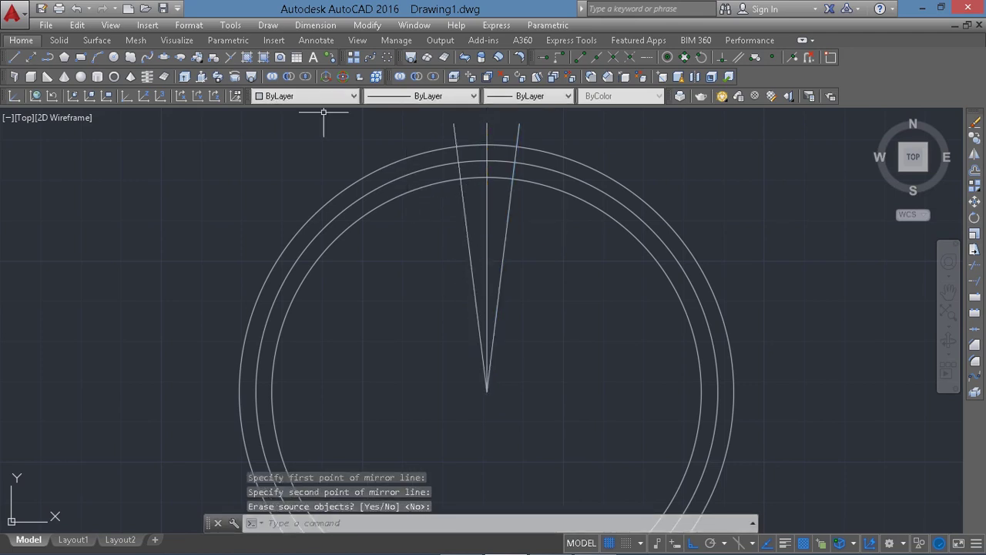
Step: Draw 0.2005-radius circles centred where each angled line crosses the middle circle
left_click(113, 57)
left_click(458, 161)
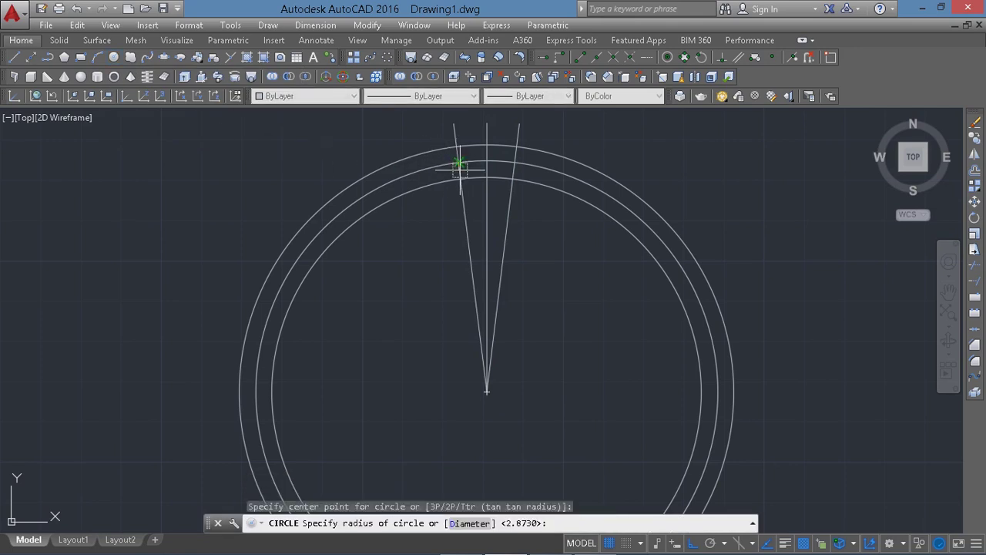
left_click(478, 175)
key("Return")
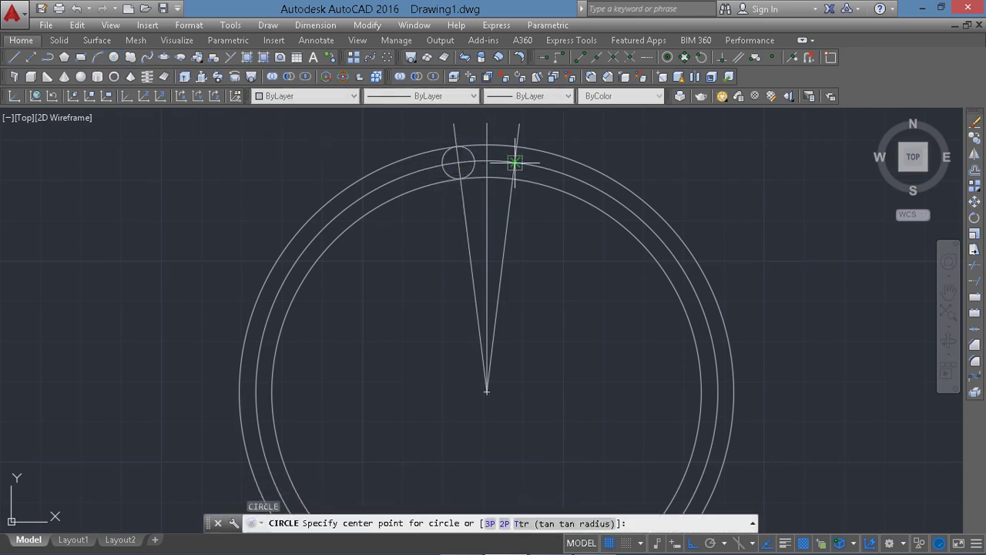
left_click(514, 162)
left_click(511, 180)
Step: Add 0.5008-radius circles centred at the same two intersections
key("Return")
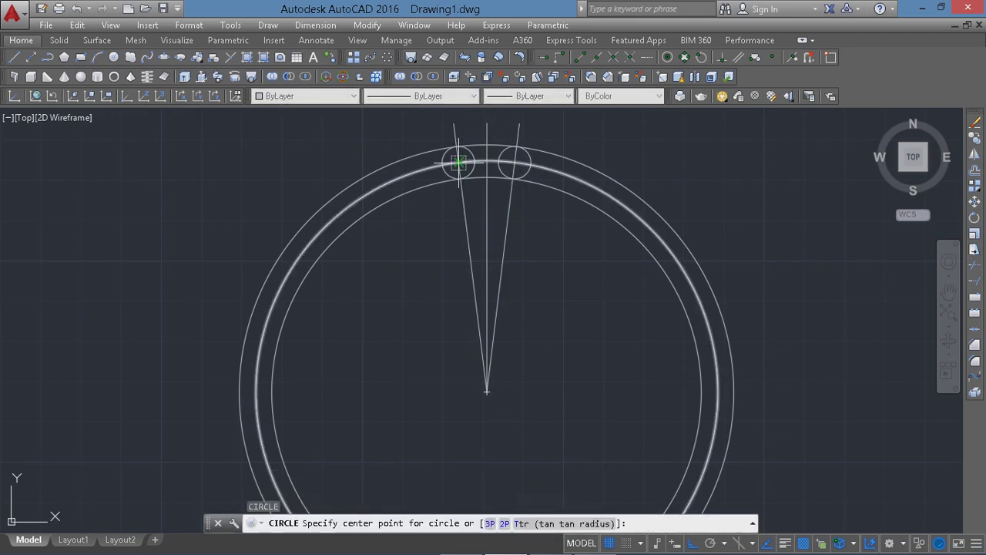
left_click(458, 161)
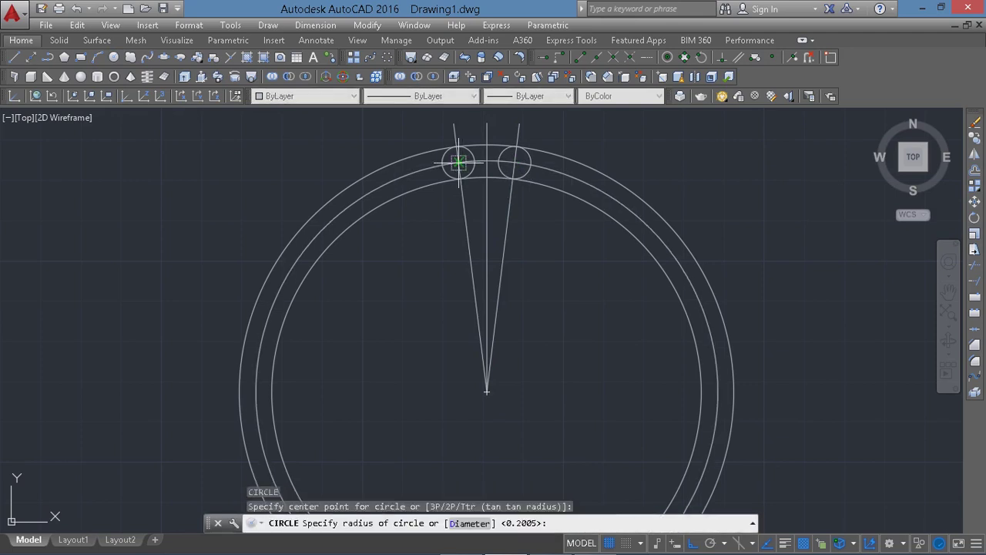
left_click(498, 162)
key("Return")
left_click(514, 161)
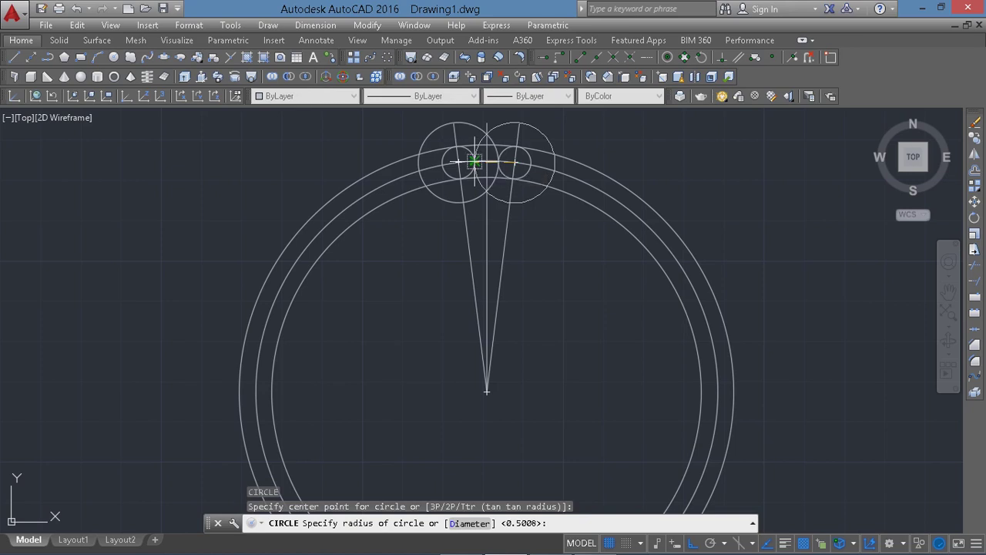
left_click(473, 162)
scroll(523, 136, "up", 2)
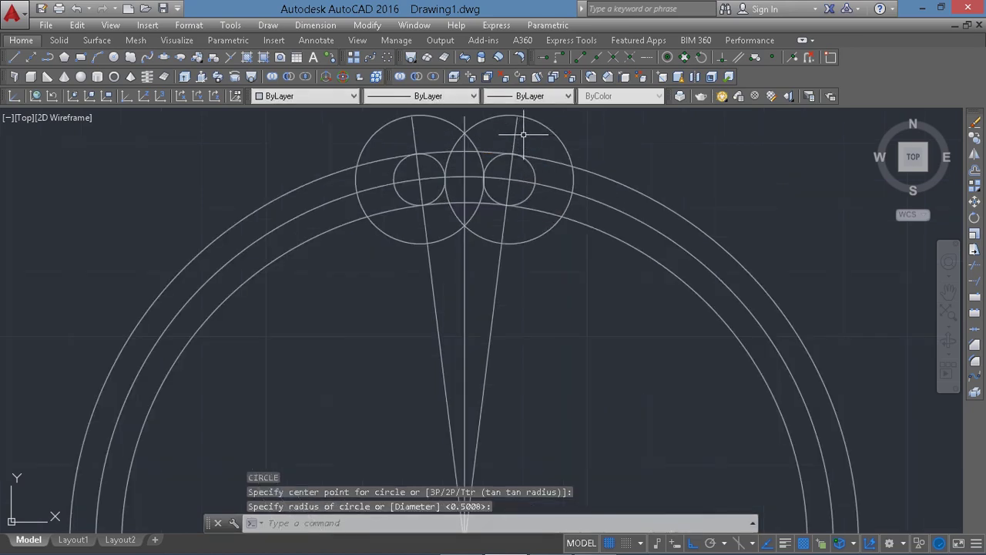
mouse_move(594, 133)
left_mouse_down()
mouse_move(408, 132)
mouse_move(639, 334)
left_mouse_up()
Step: Erase the three construction lines
key("Escape")
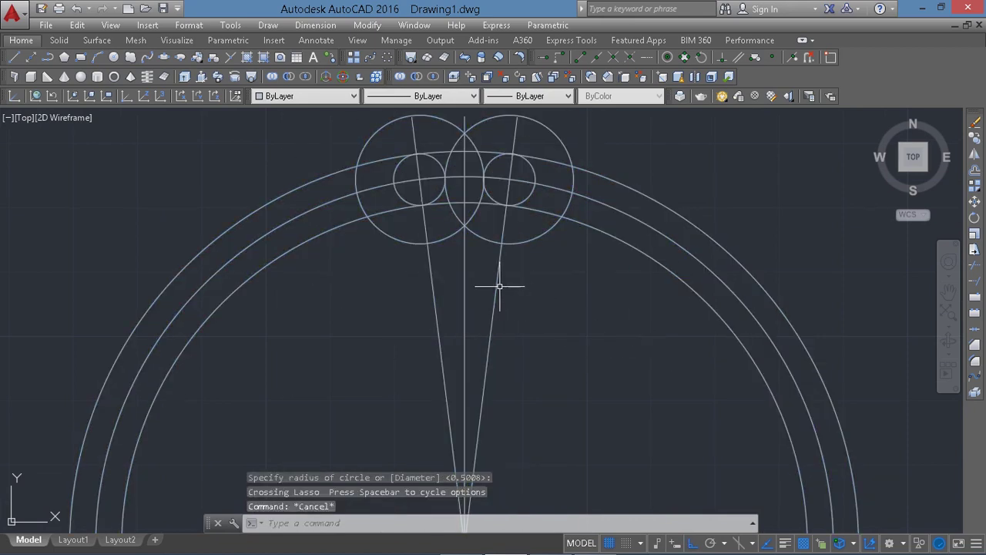
left_click_drag(536, 314, 287, 343)
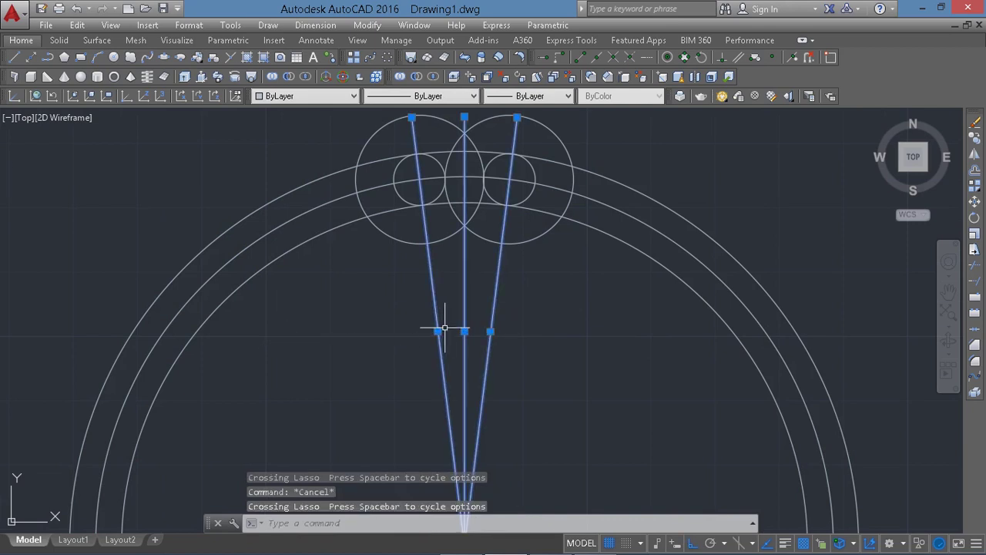
key("Delete")
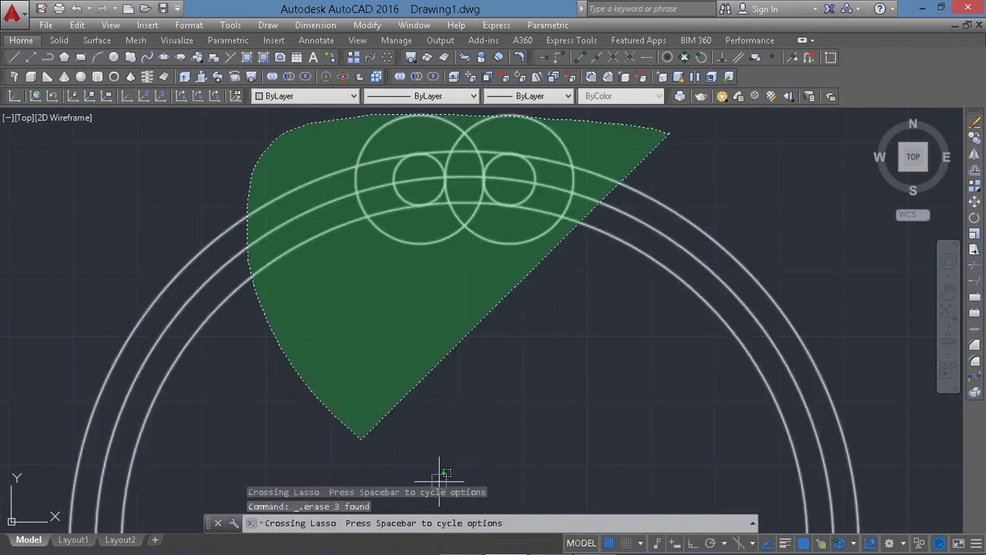
Step: Trim the large-circle arcs and inner small-circle arcs around the tooth
left_click_drag(421, 115, 440, 472)
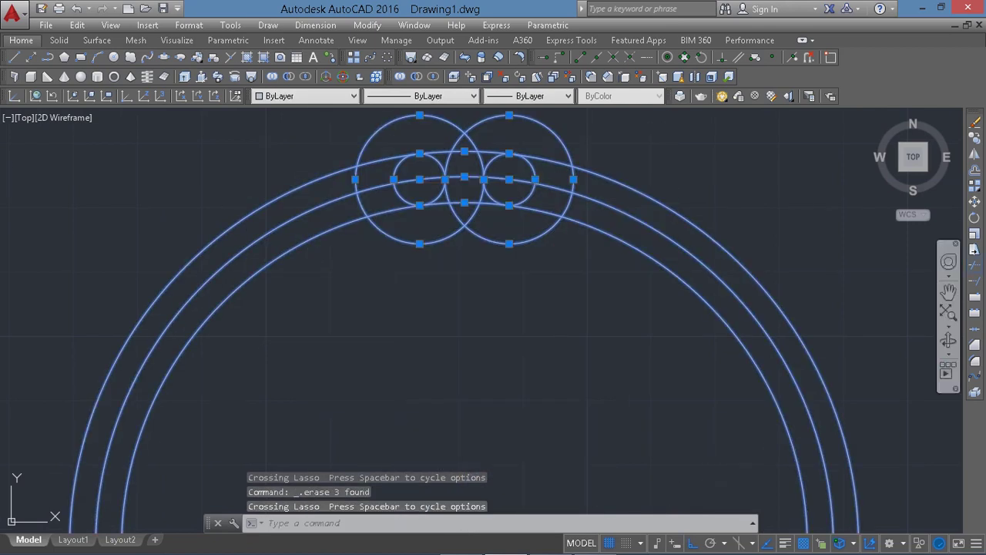
left_click(973, 248)
left_click(480, 155)
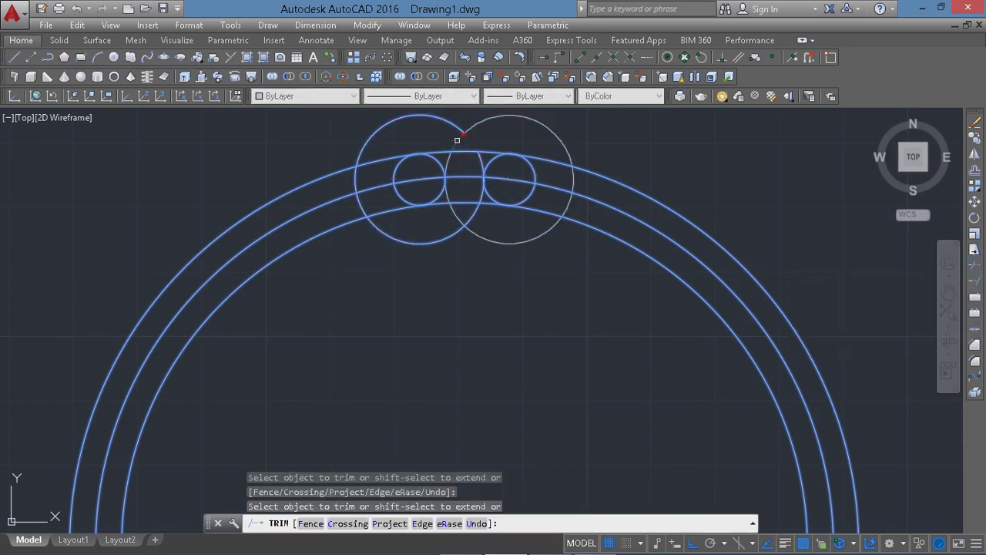
scroll(486, 153, "up", 2)
scroll(487, 152, "up", 2)
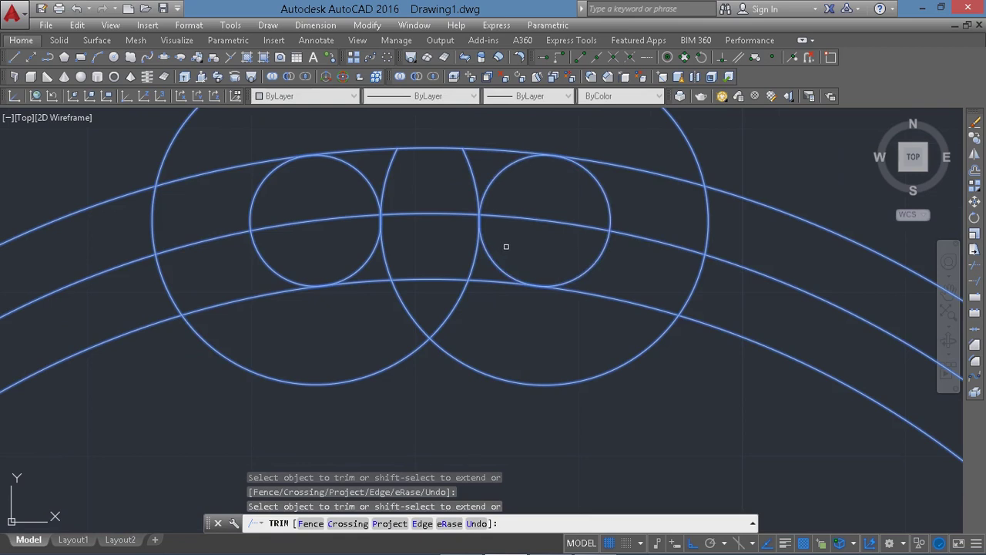
left_click(470, 264)
left_click(385, 265)
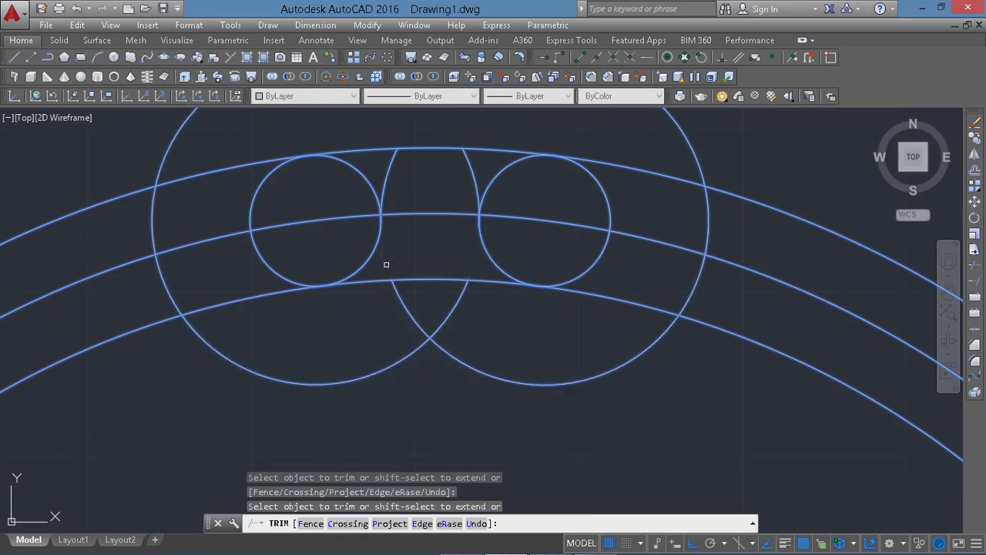
left_click(496, 169)
left_click(599, 259)
left_click(352, 163)
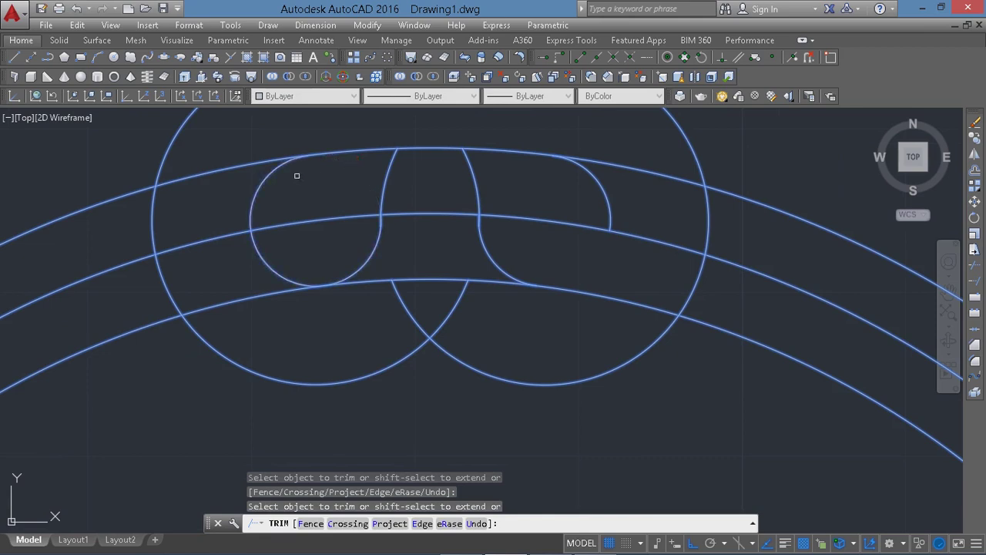
left_click(265, 262)
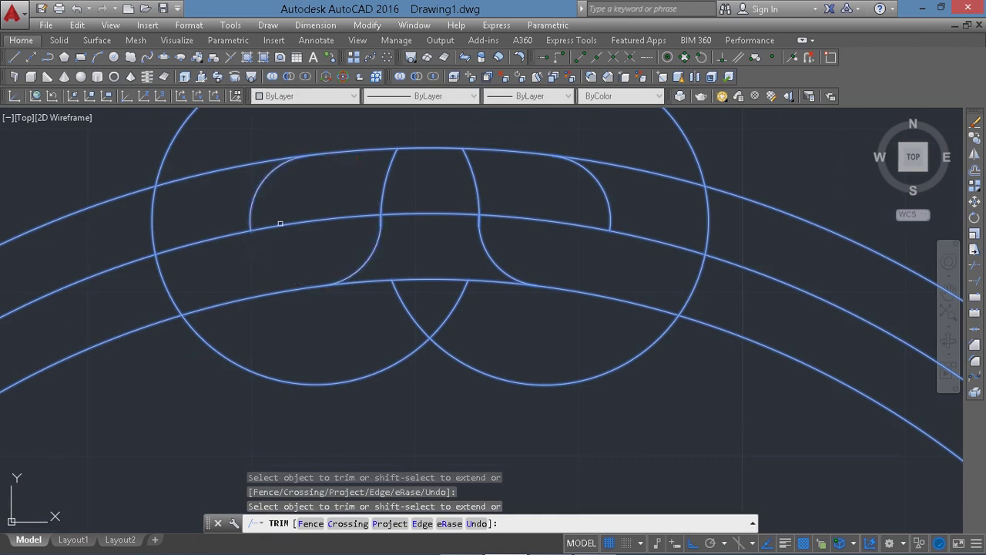
Step: Trim the two outer arc segments beside the tooth to finish its profile
left_click(342, 151)
left_click(510, 153)
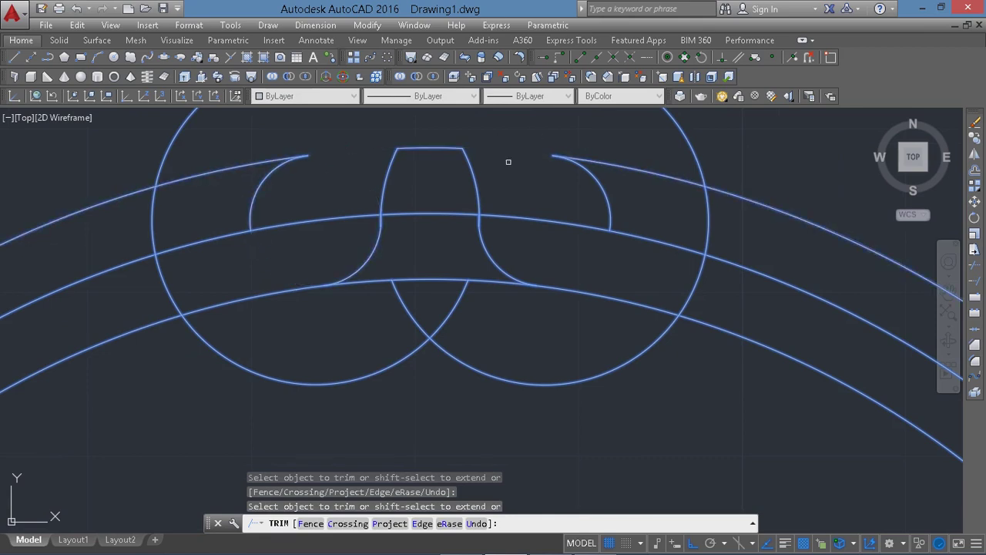
scroll(473, 231, "up", 4)
scroll(531, 348, "up", 4)
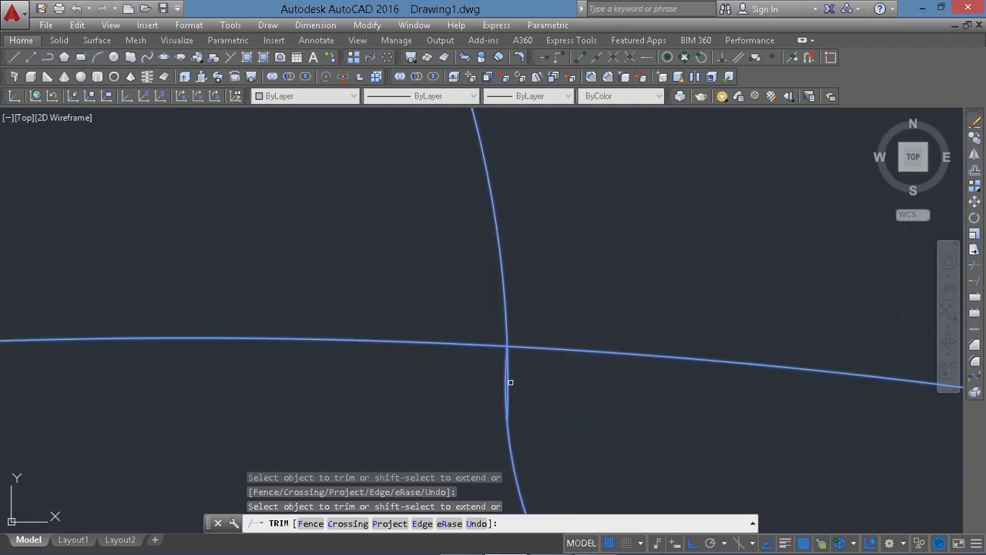
scroll(561, 386, "down", 5)
scroll(395, 392, "up", 2)
scroll(390, 392, "up", 3)
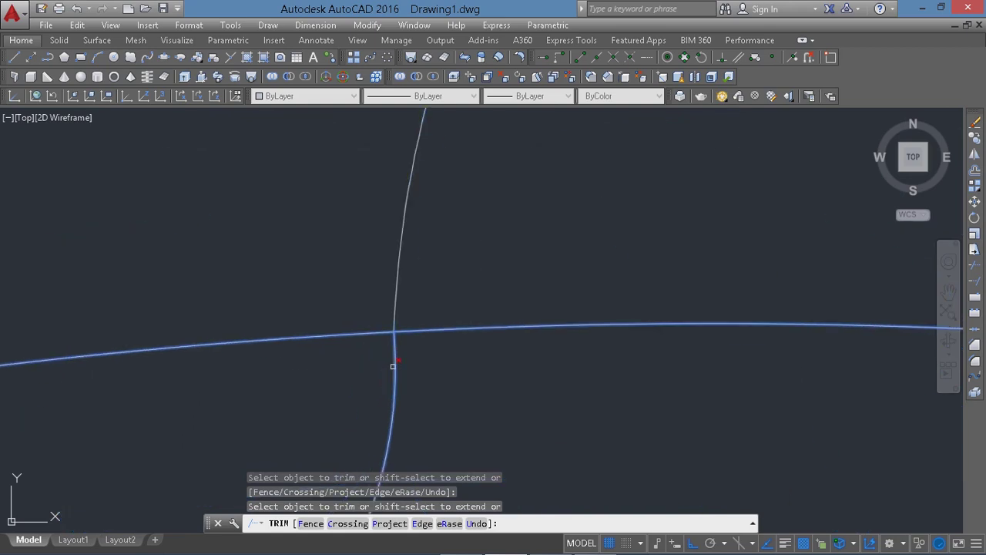
scroll(436, 352, "down", 3)
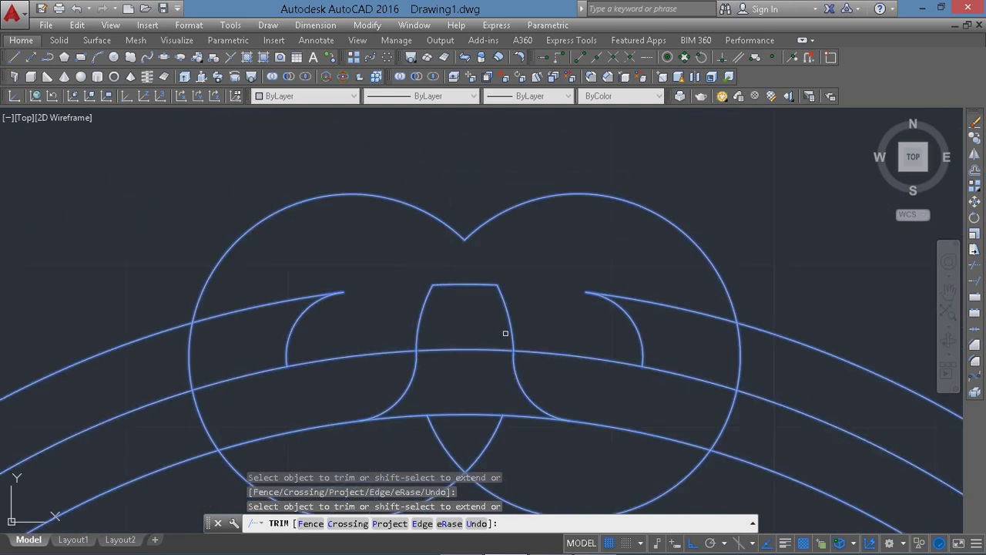
key("Return")
Step: Erase the five leftover construction and fillet arcs
left_click(613, 194)
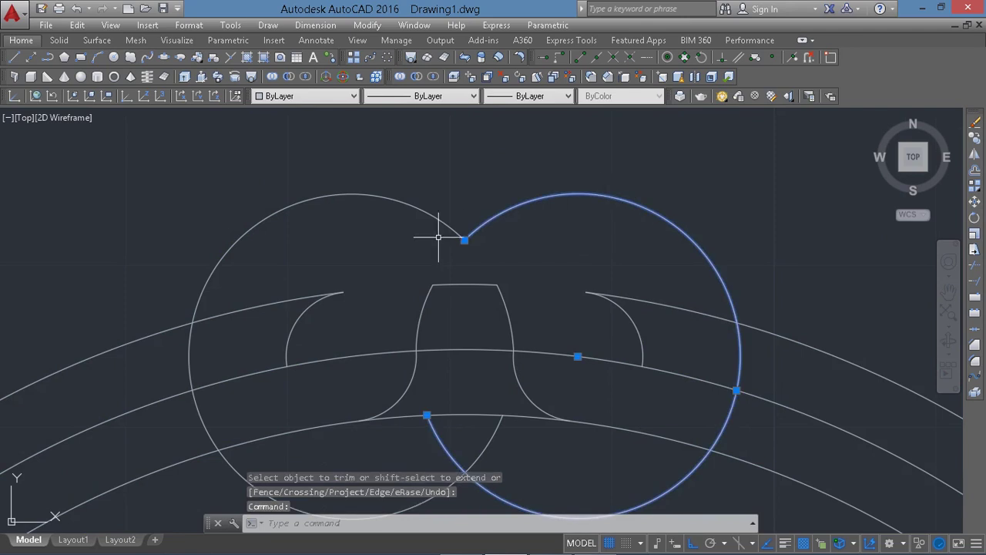
left_click(416, 210)
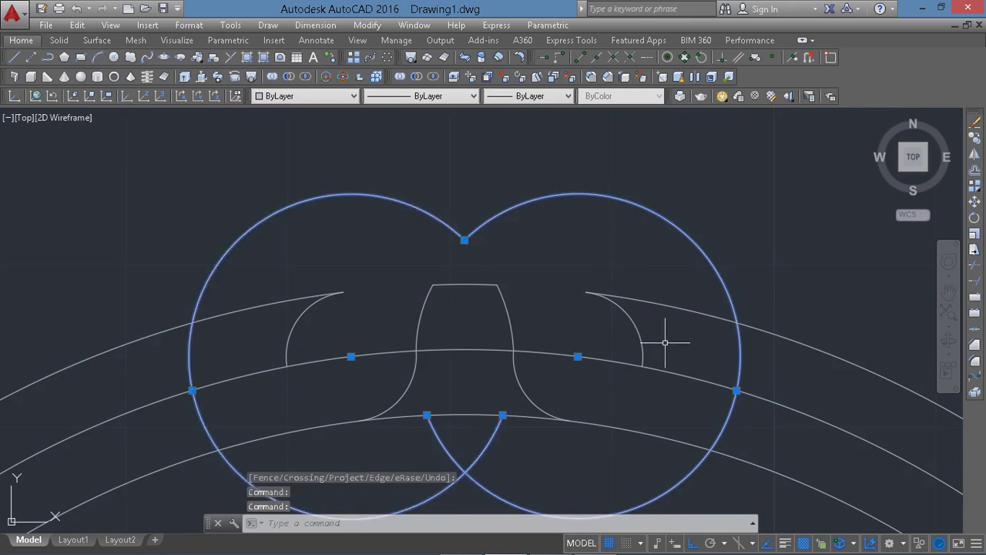
left_click(634, 319)
left_click(643, 296)
left_click(287, 327)
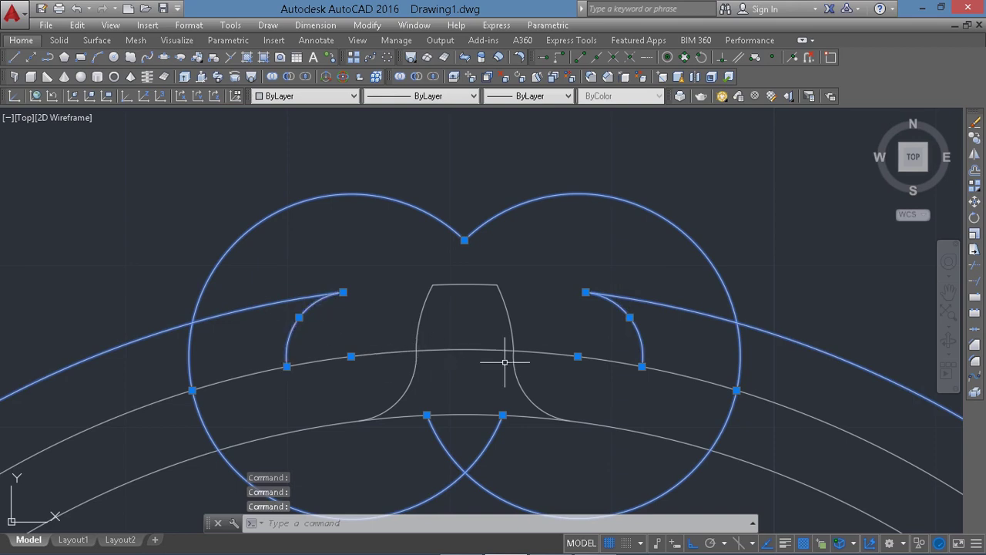
key("Delete")
Step: Join the five tooth-profile pieces into a single polyline
scroll(633, 378, "down", 2)
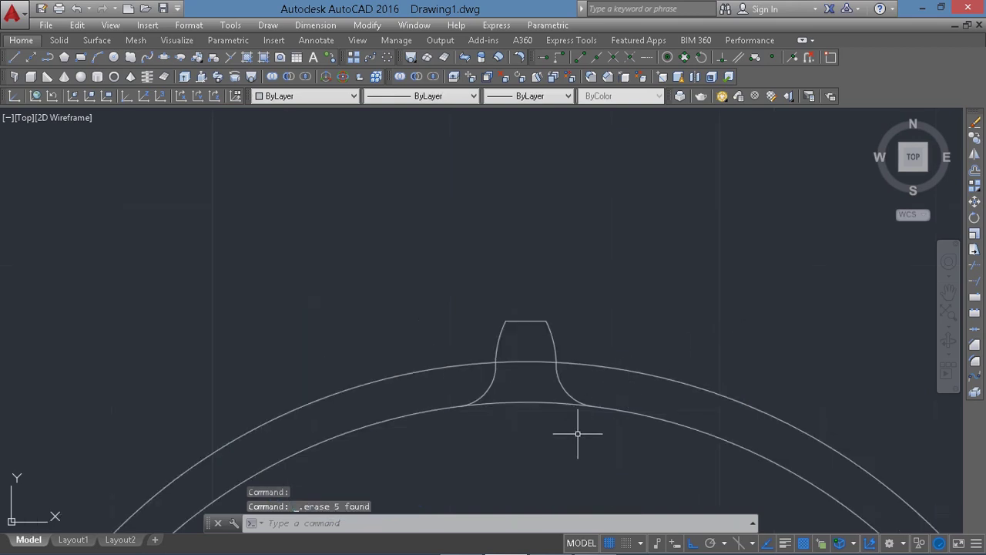
scroll(578, 434, "down", 1)
scroll(655, 239, "down", 6)
scroll(727, 369, "up", 2)
scroll(560, 194, "up", 4)
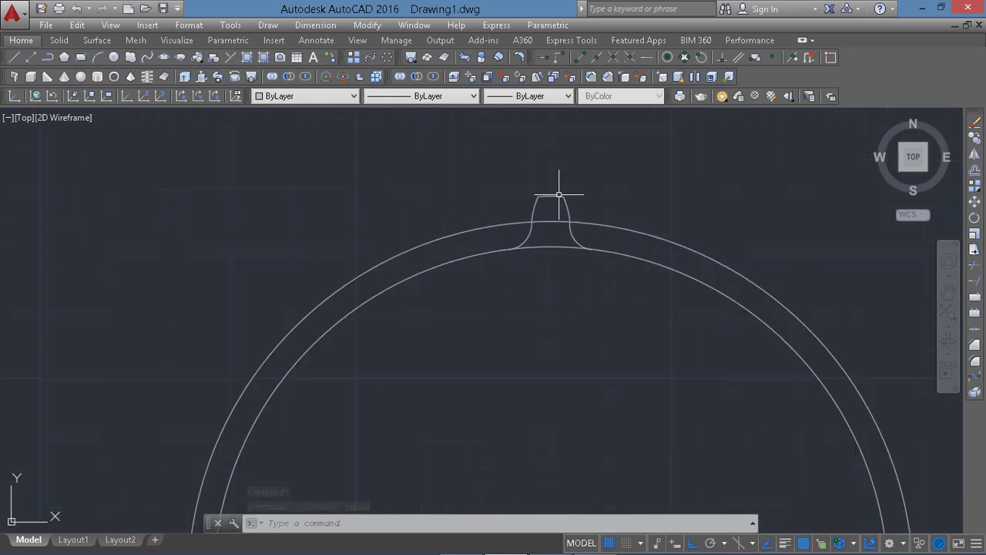
left_click(567, 198)
left_click(569, 216)
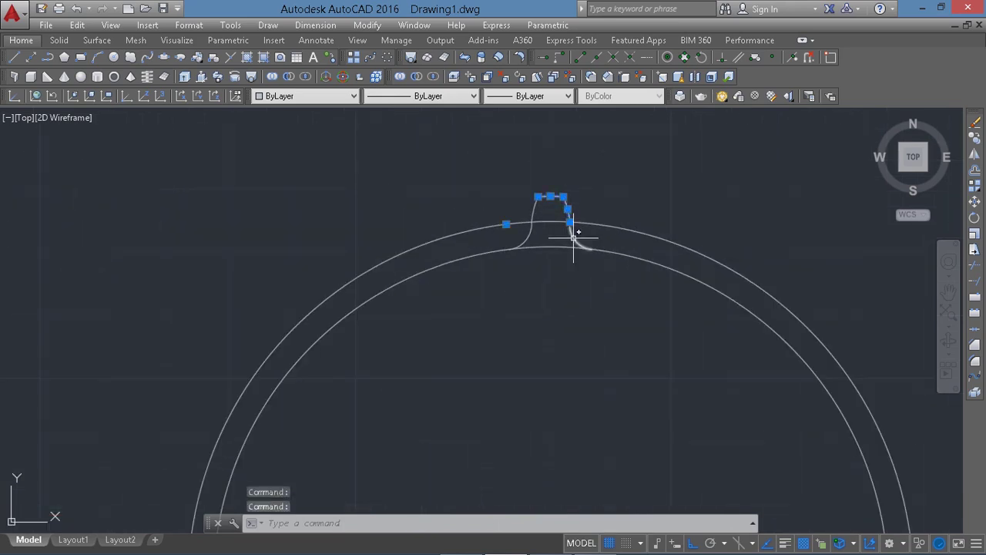
left_click(580, 241)
left_click(526, 233)
left_click(531, 214)
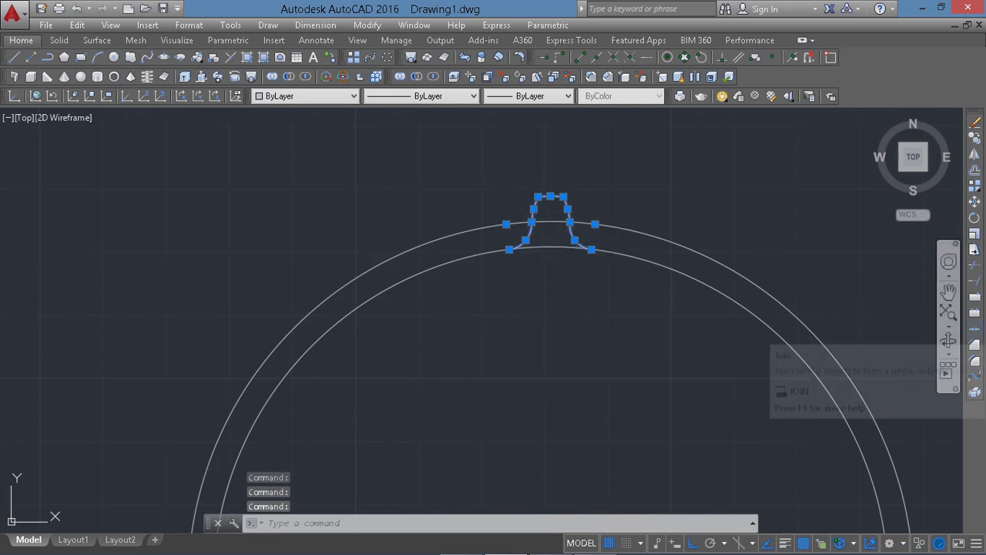
left_click(973, 249)
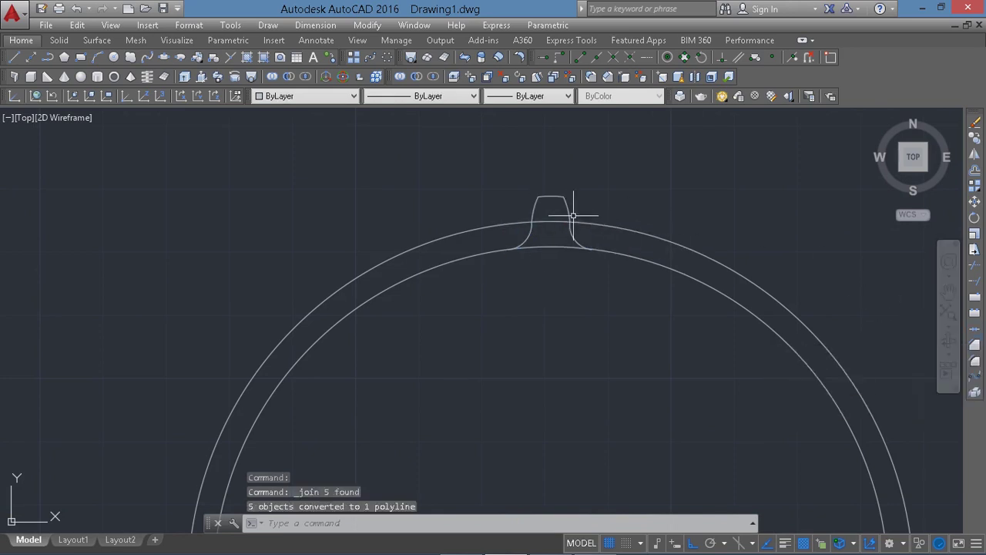
left_click(570, 203)
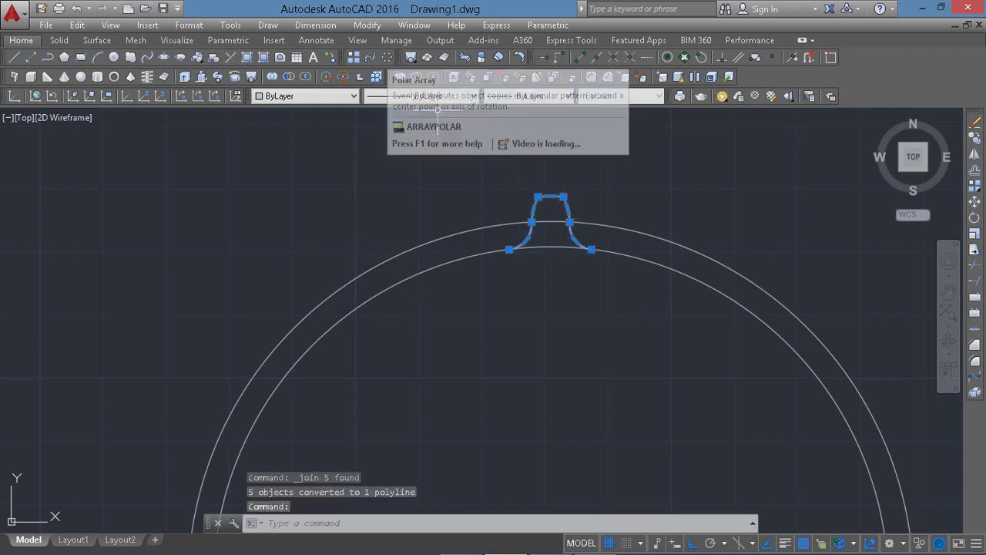
Step: Polar-array the tooth 24 times around the circles' centre
left_click(371, 57)
scroll(631, 199, "down", 4)
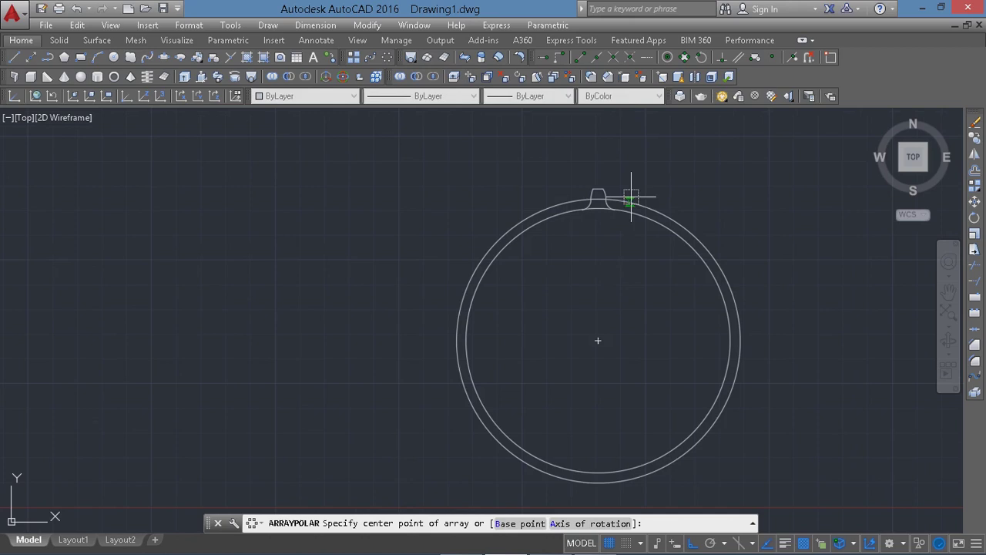
left_click(597, 340)
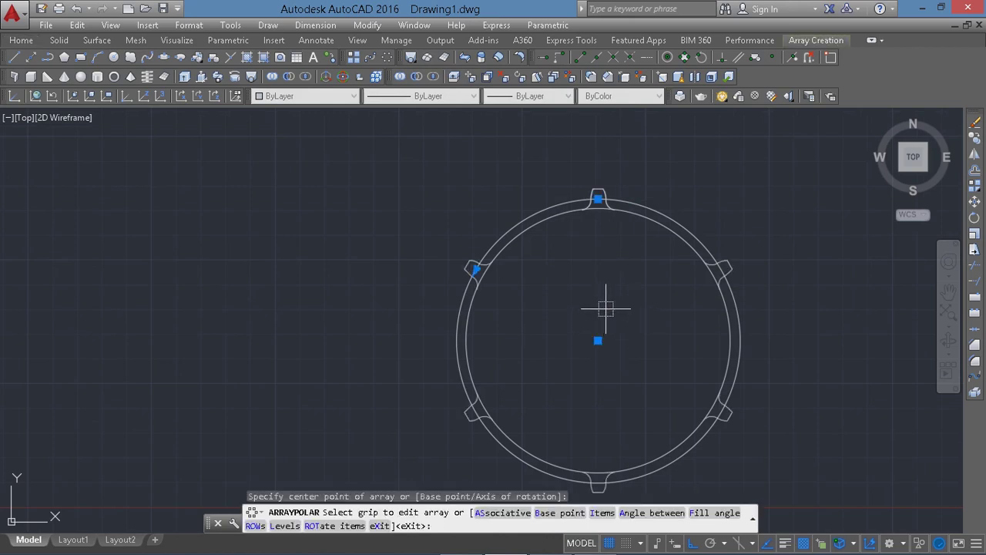
type("I")
key("Return")
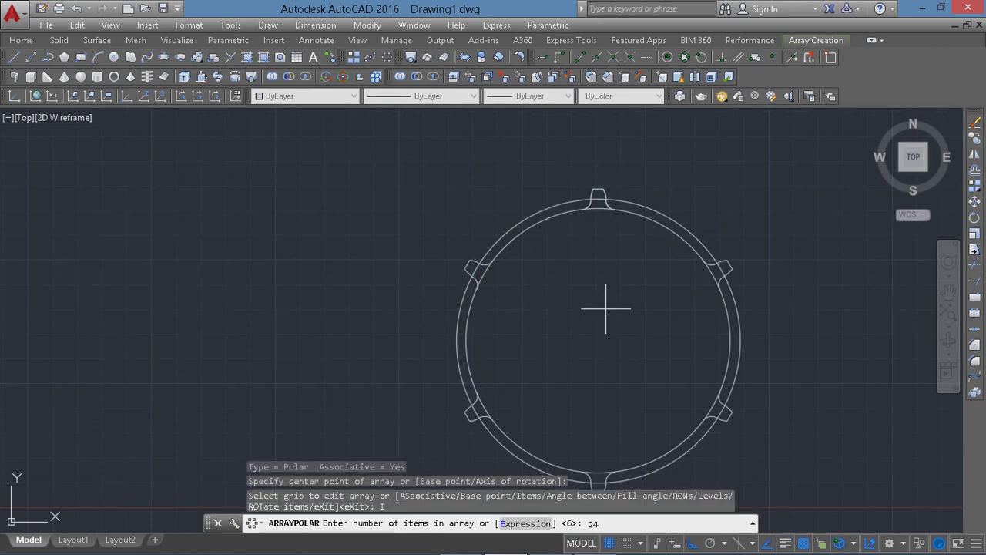
key("Return")
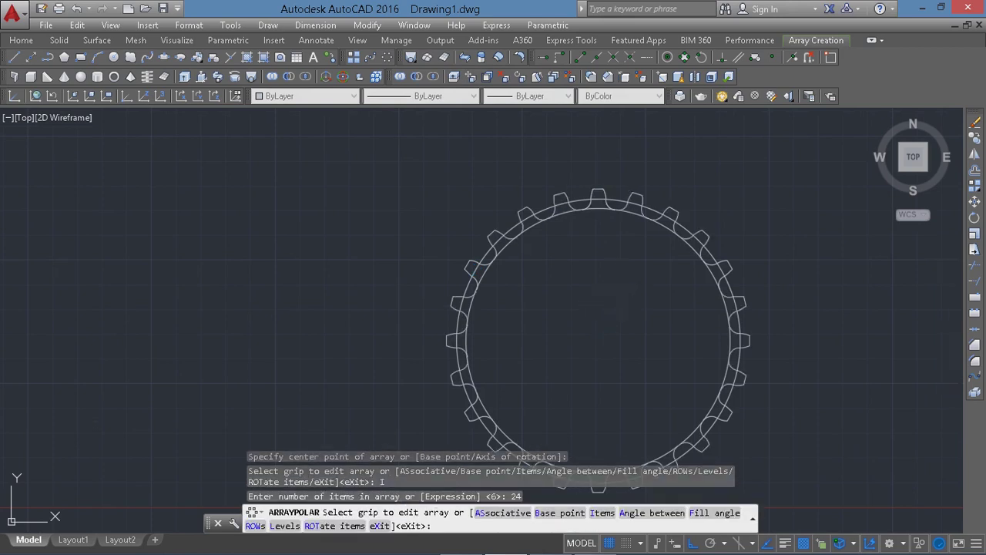
key("Return")
Step: Explode the 24-tooth array into separate objects
left_click(641, 194)
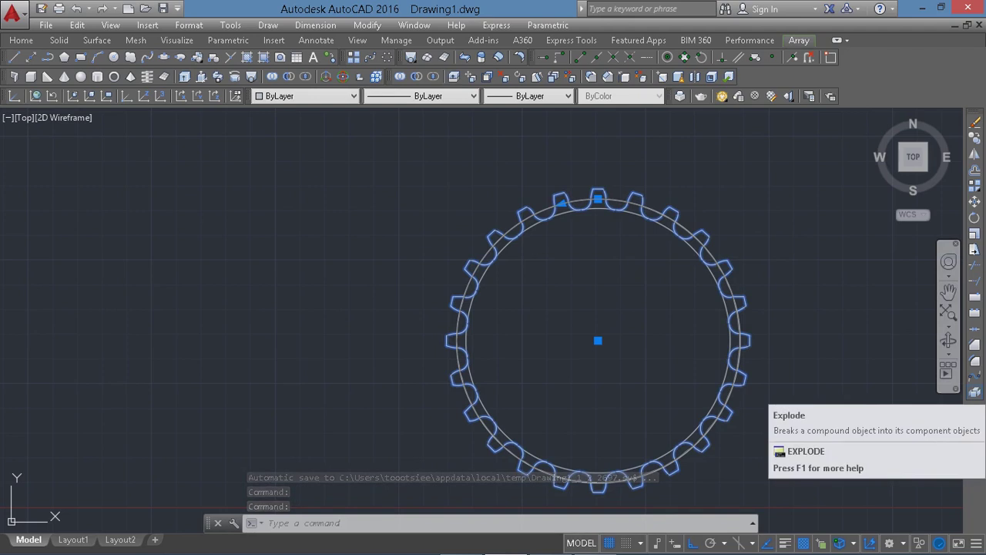
left_click(974, 391)
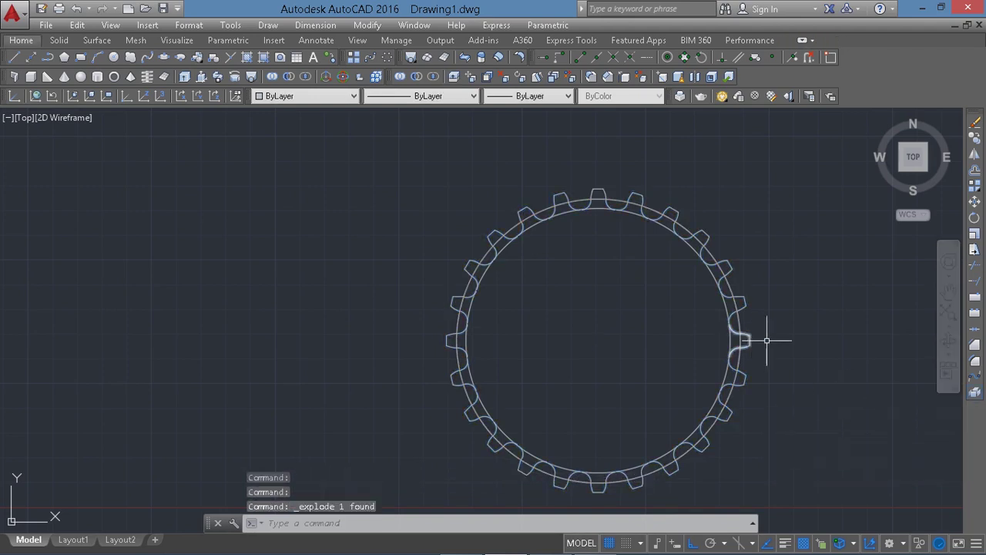
mouse_move(728, 175)
left_mouse_down()
mouse_move(400, 397)
mouse_move(784, 479)
left_mouse_up()
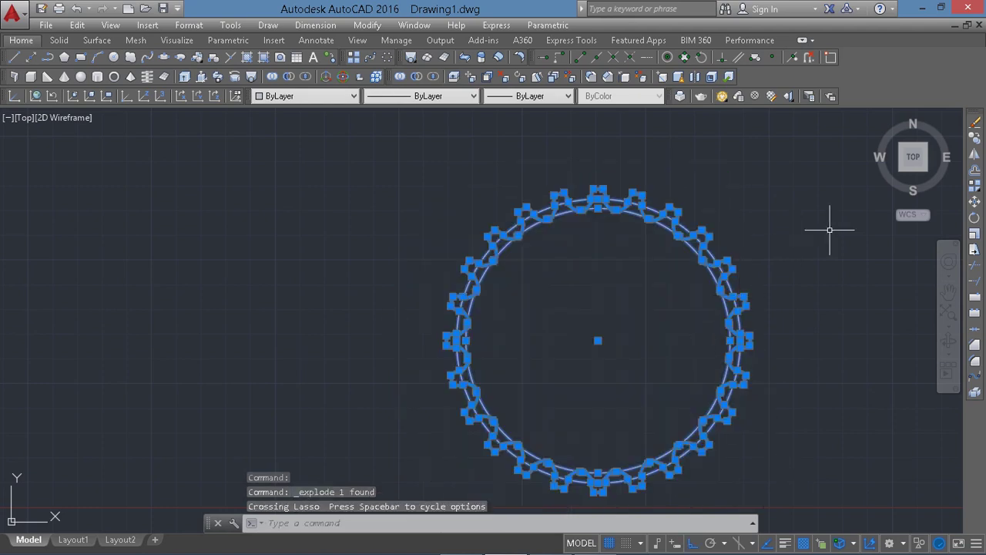
Step: Trim the outer-circle segments across each tooth base so ring and teeth form one outline
type("tr")
key("Return")
left_click(651, 221)
left_click(564, 210)
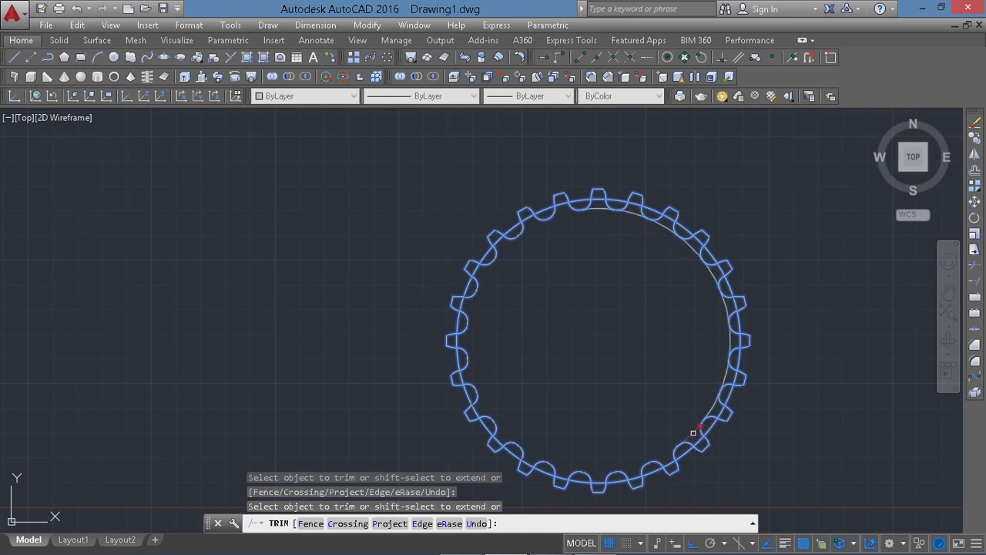
left_click(728, 355)
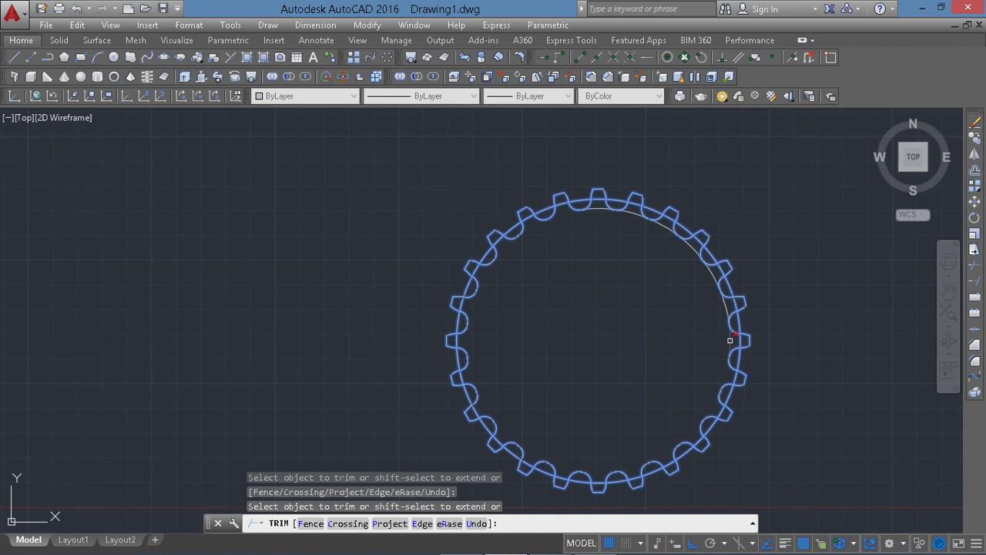
left_click(719, 289)
left_click(703, 275)
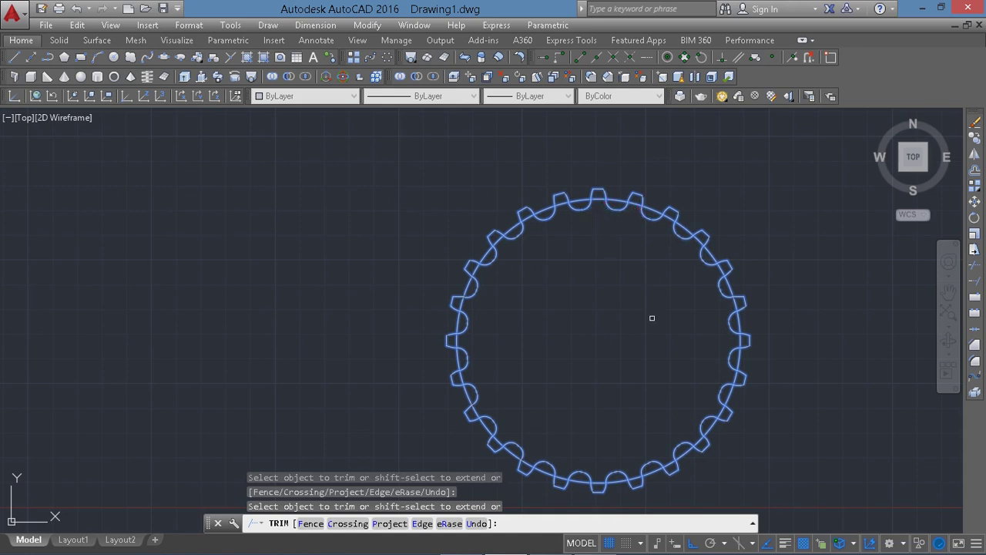
key("Return")
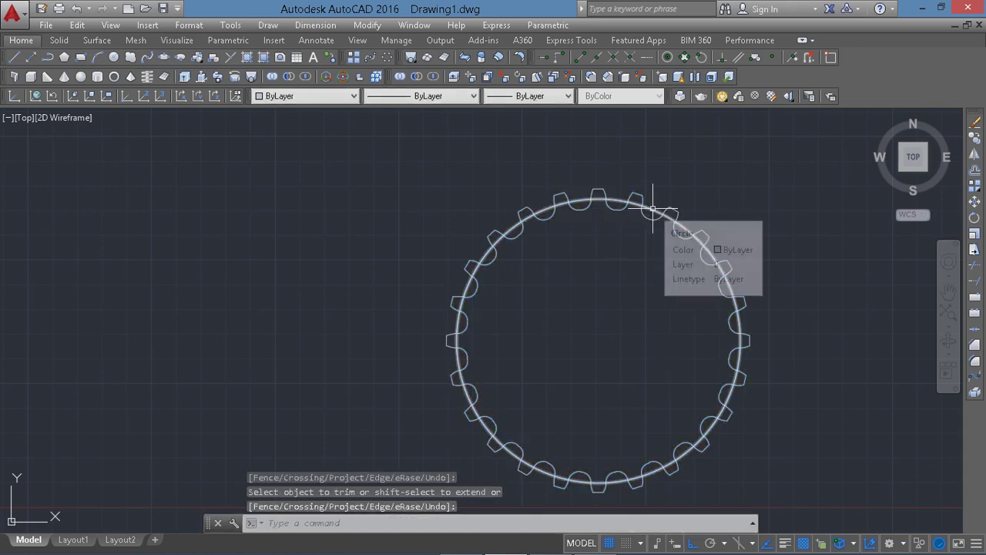
Step: Erase the leftover inner circle and join all gear segments into one 132-segment polyline
left_click(653, 208)
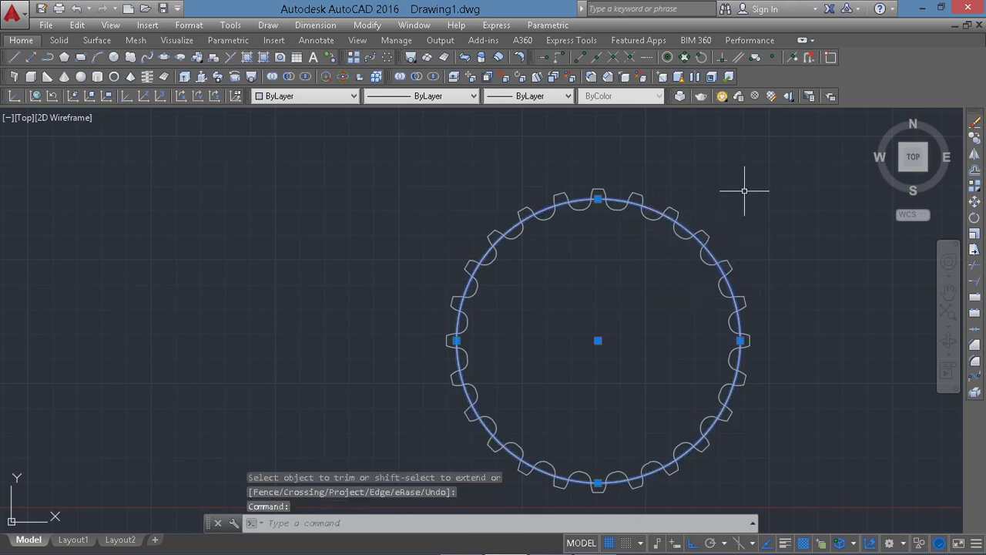
key("Delete")
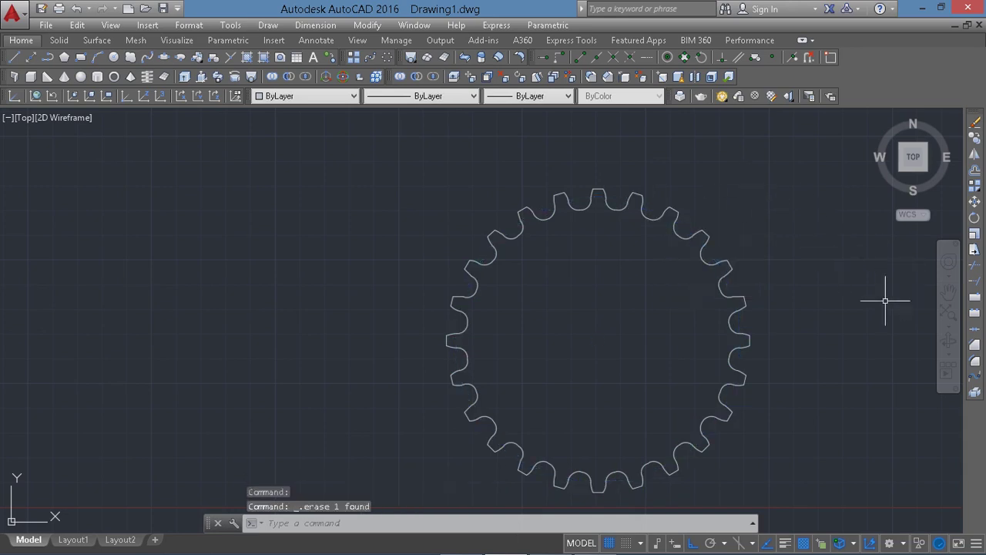
key("ctrl+a")
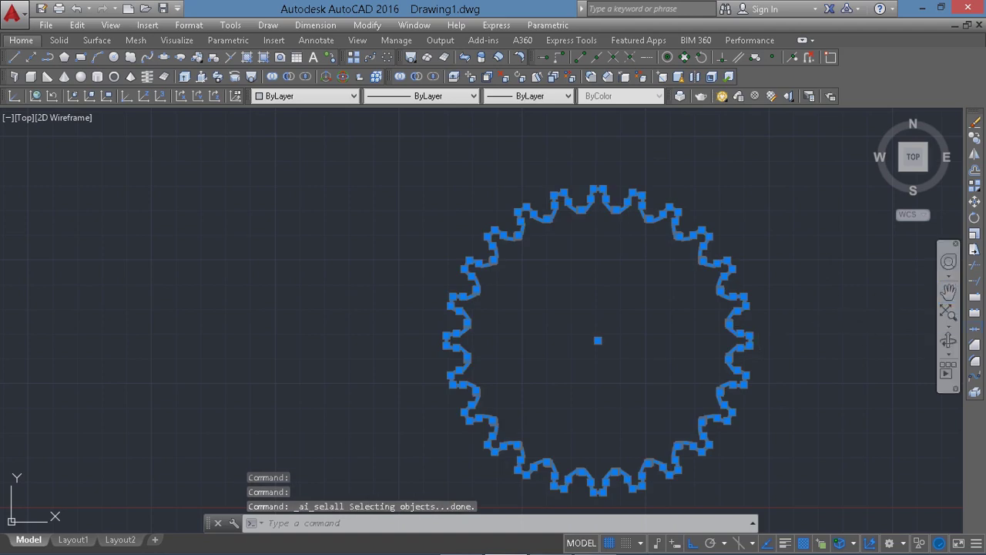
left_click(974, 249)
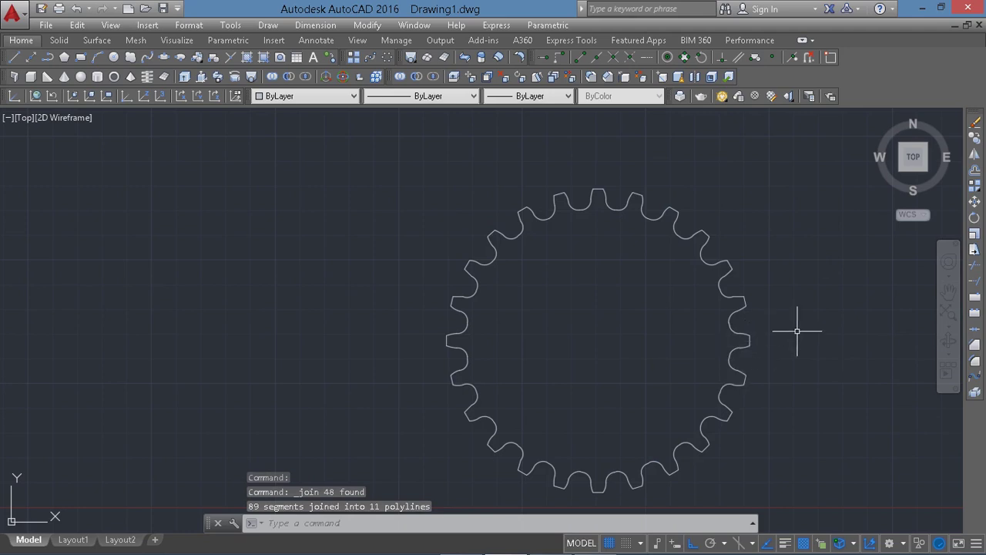
key("ctrl+a")
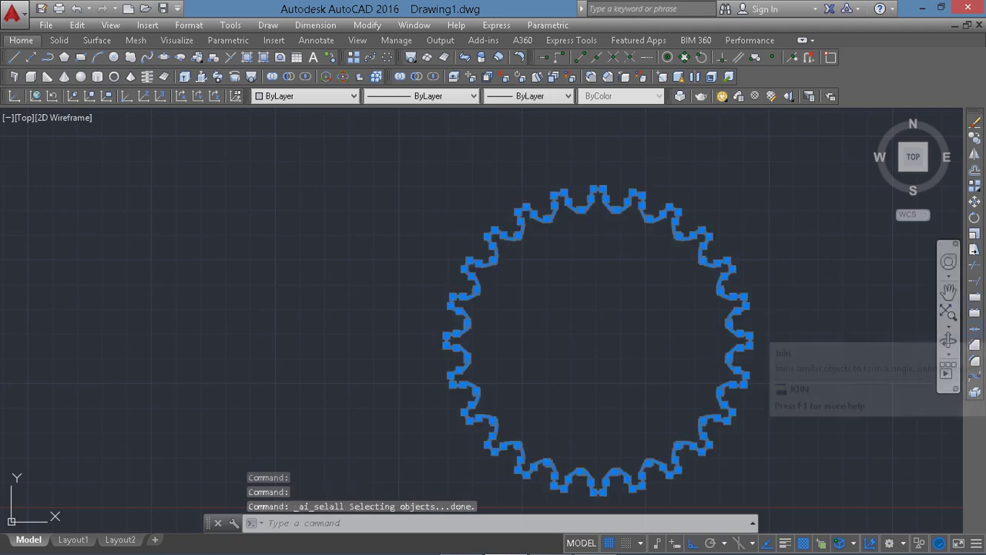
left_click(974, 250)
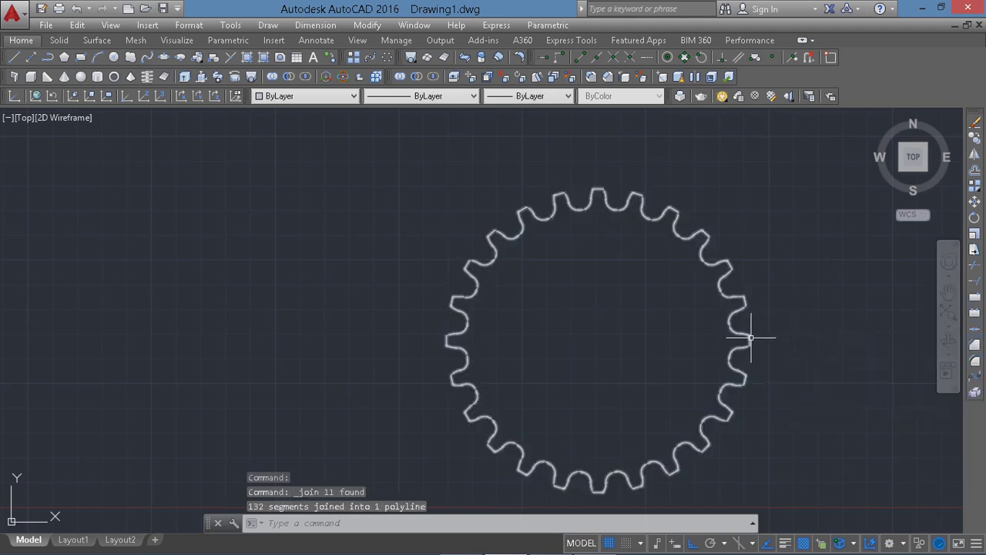
scroll(759, 341, "down", 2)
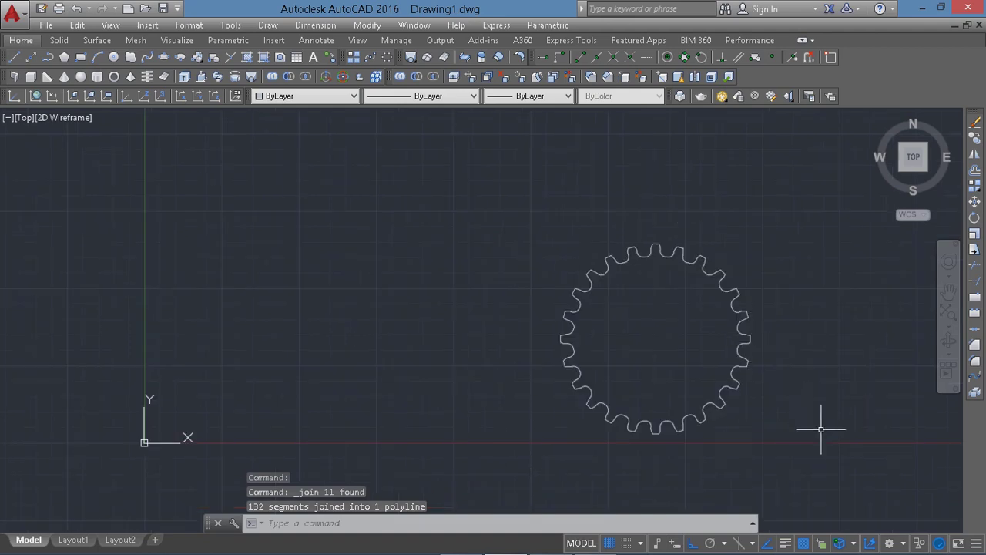
scroll(814, 423, "up", 2)
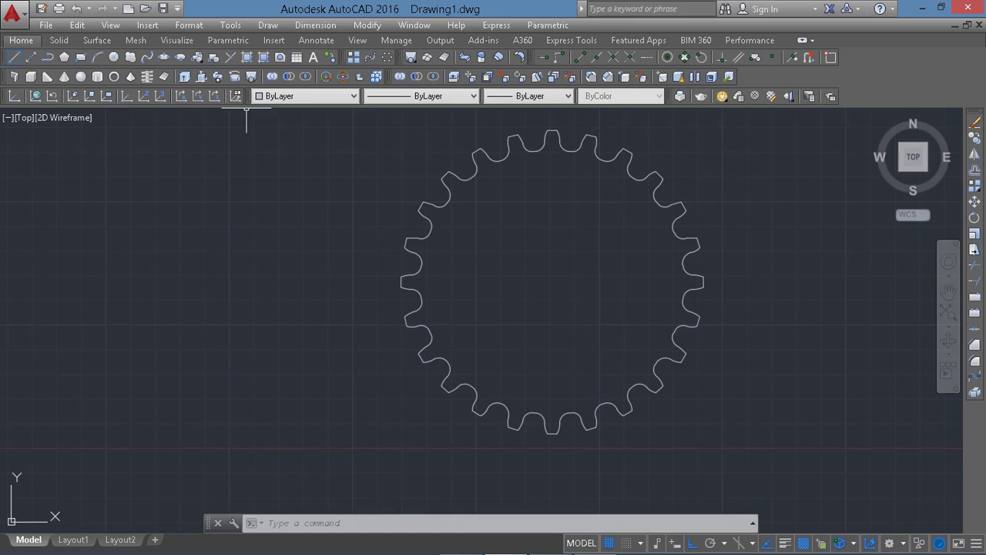
Step: Draw a vertical line up from the gear centre and a diagonal line to an upper-left tooth root
left_click(13, 57)
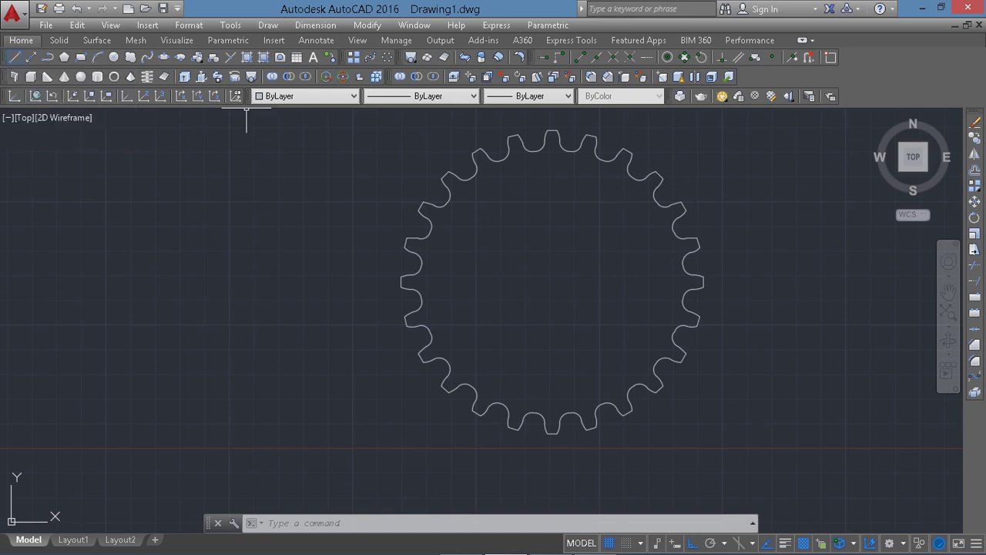
left_click(552, 282)
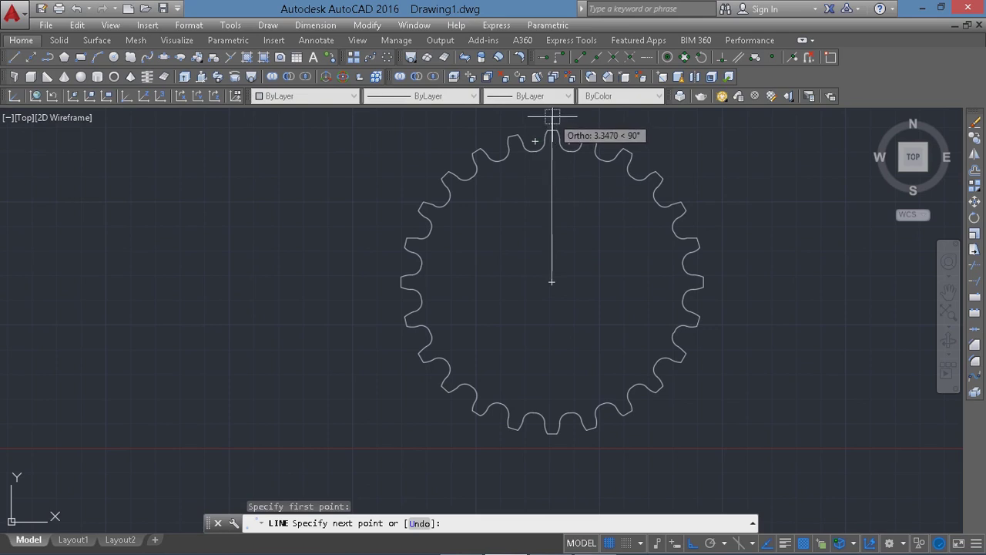
left_click(552, 116)
key("Return")
key("Return")
left_click(552, 282)
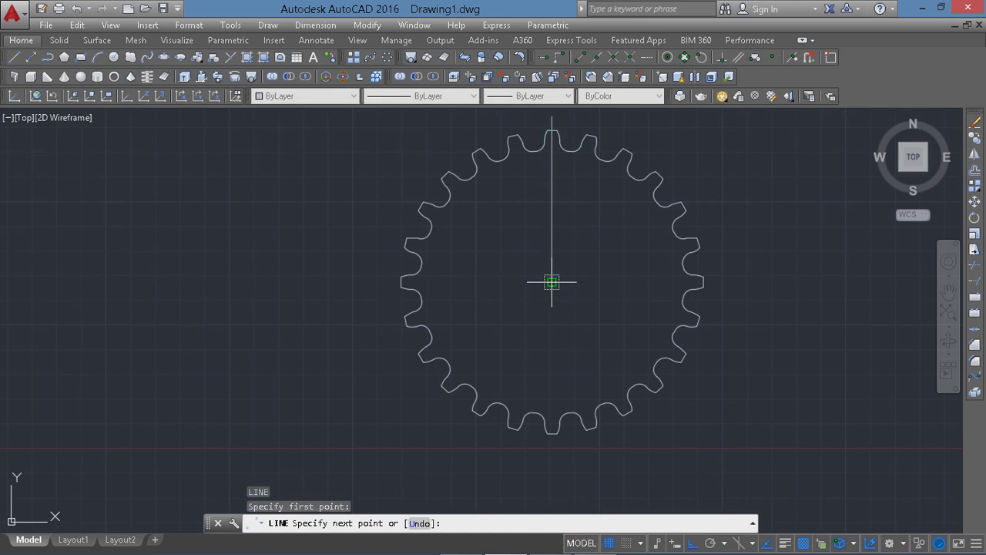
left_click(470, 177)
key("Return")
Step: Mirror the diagonal line about the vertical centre line, keeping the original
left_click(531, 254)
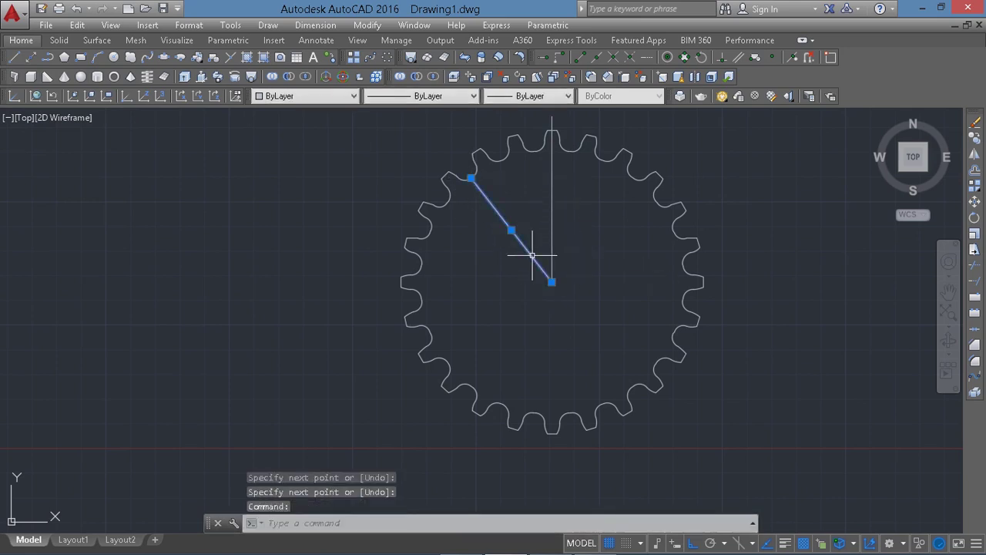
mouse_move(913, 162)
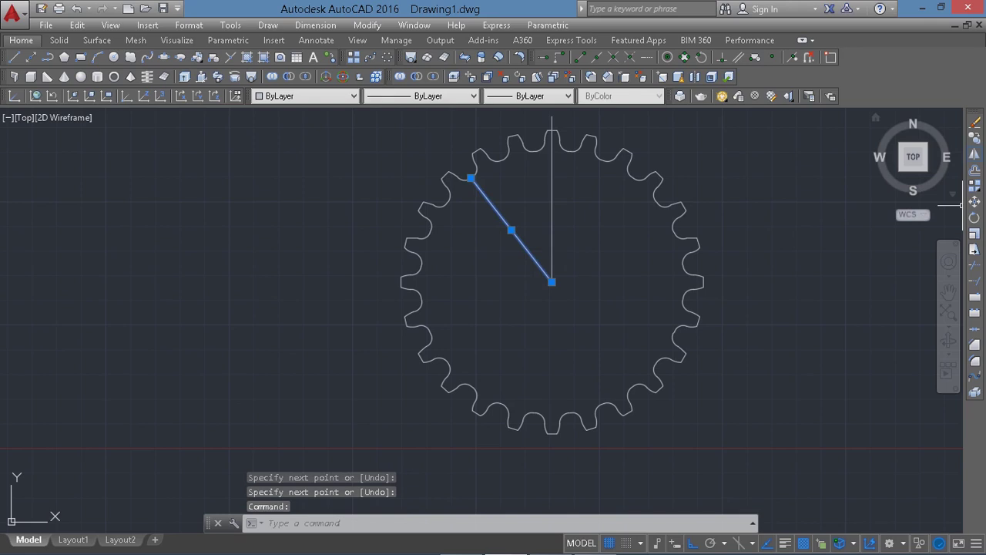
left_click(974, 250)
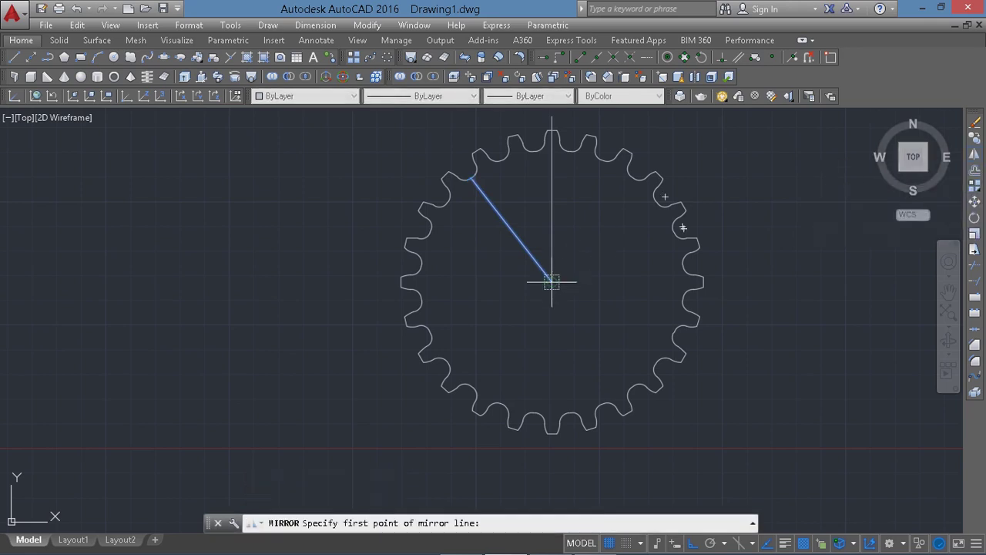
left_click(552, 281)
left_click(582, 237)
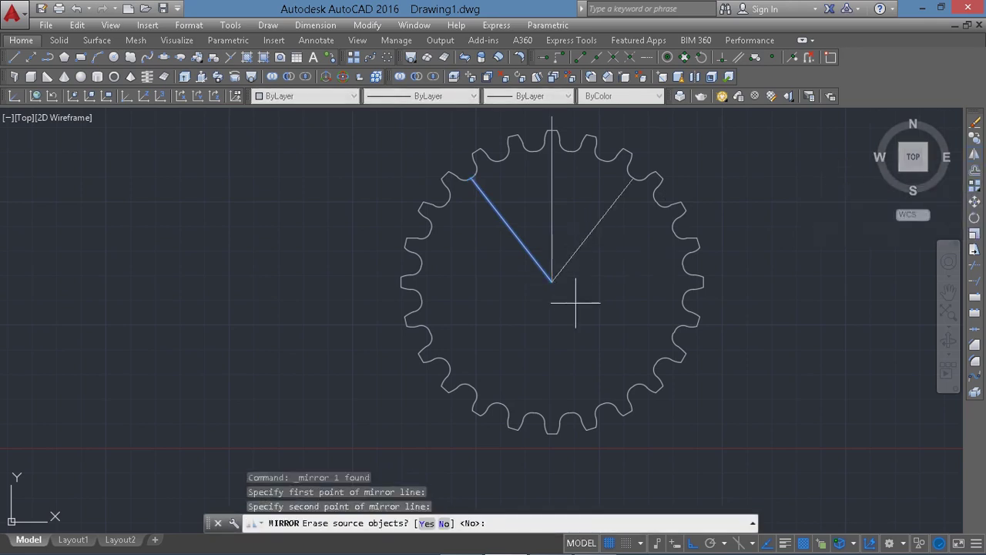
key("Return")
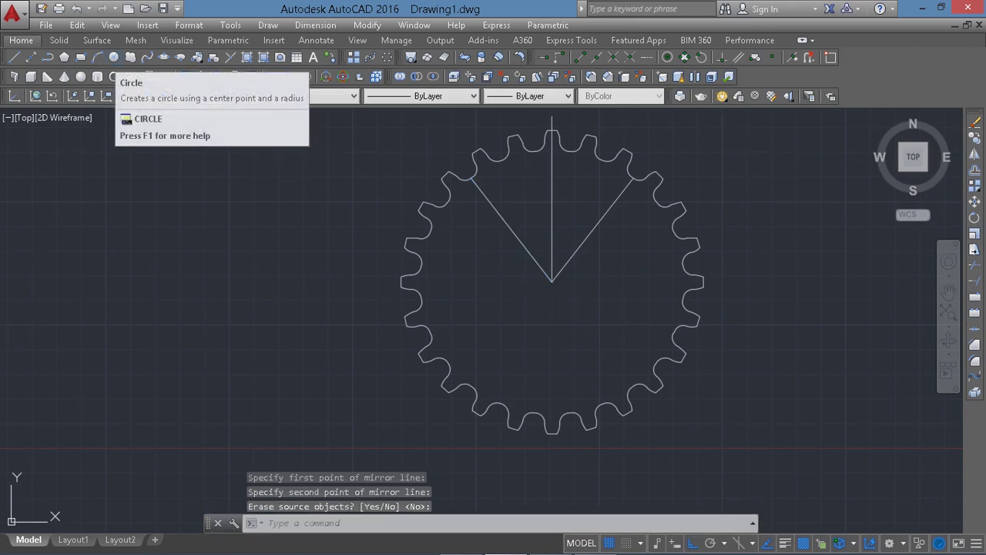
Step: Draw large, medium and small circles centred on the gear centre, then select both diagonal lines
left_click(114, 57)
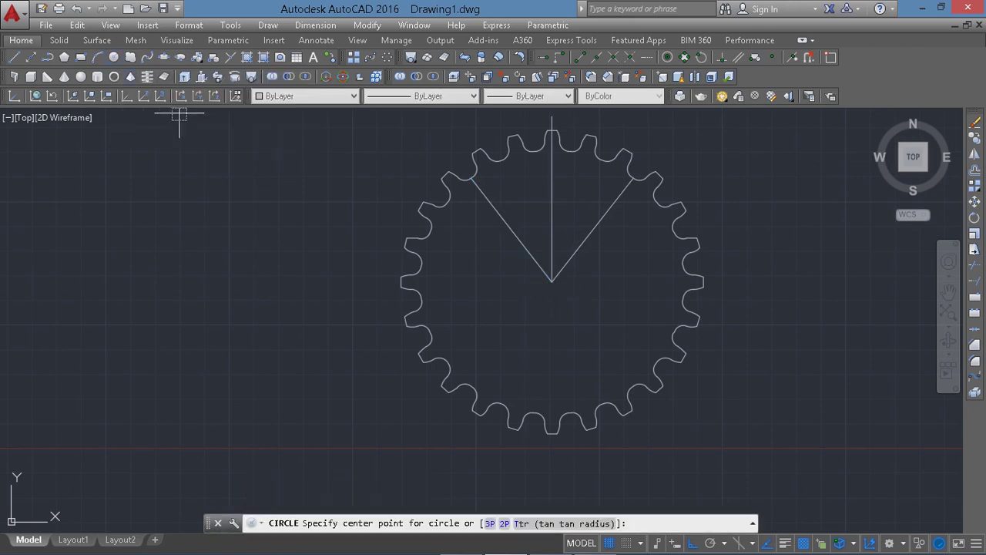
left_click(552, 280)
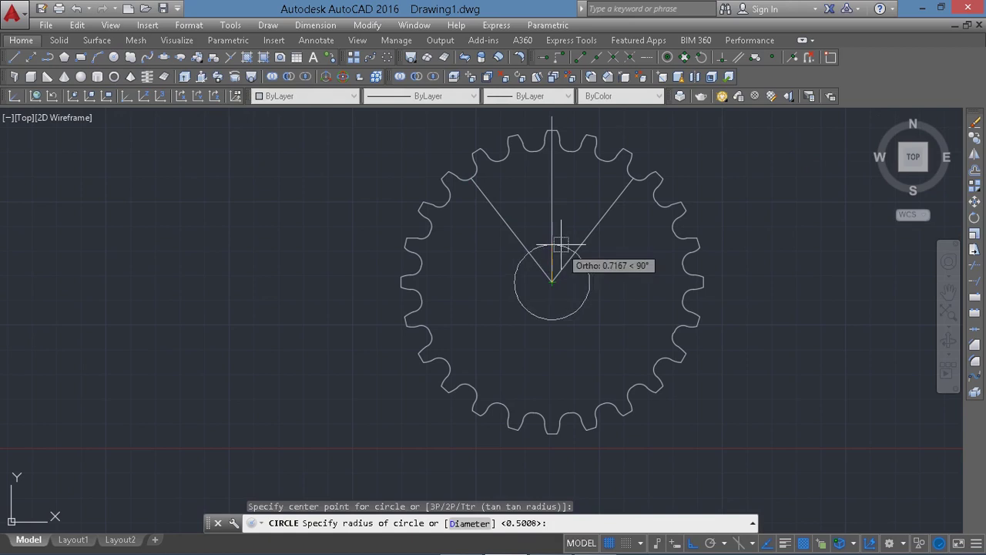
left_click(571, 176)
key("Return")
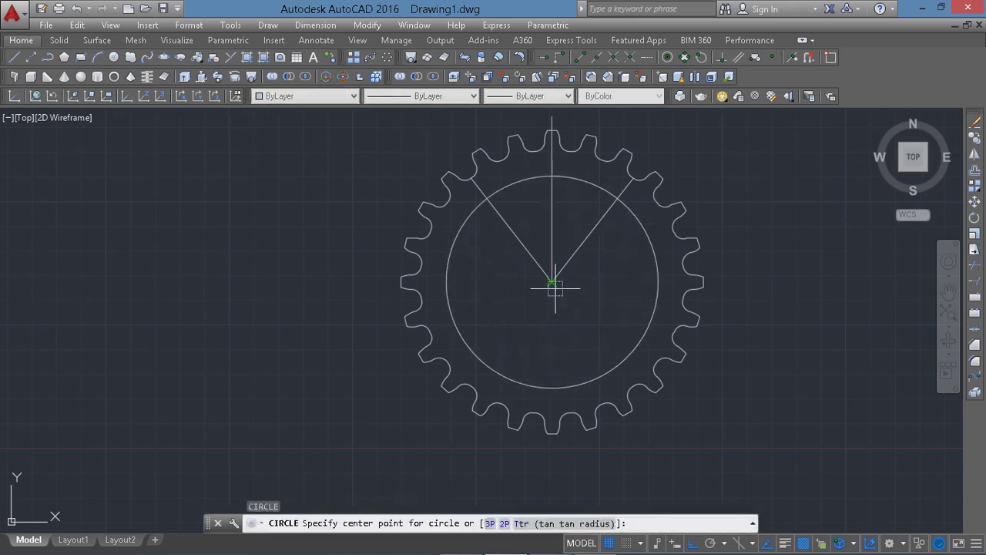
left_click(551, 280)
left_click(571, 213)
key("Return")
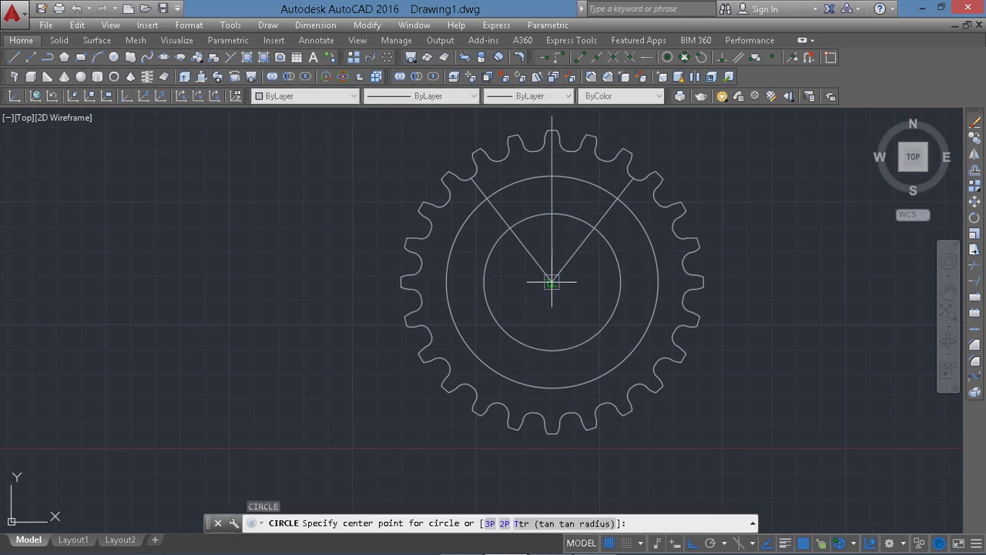
left_click(552, 280)
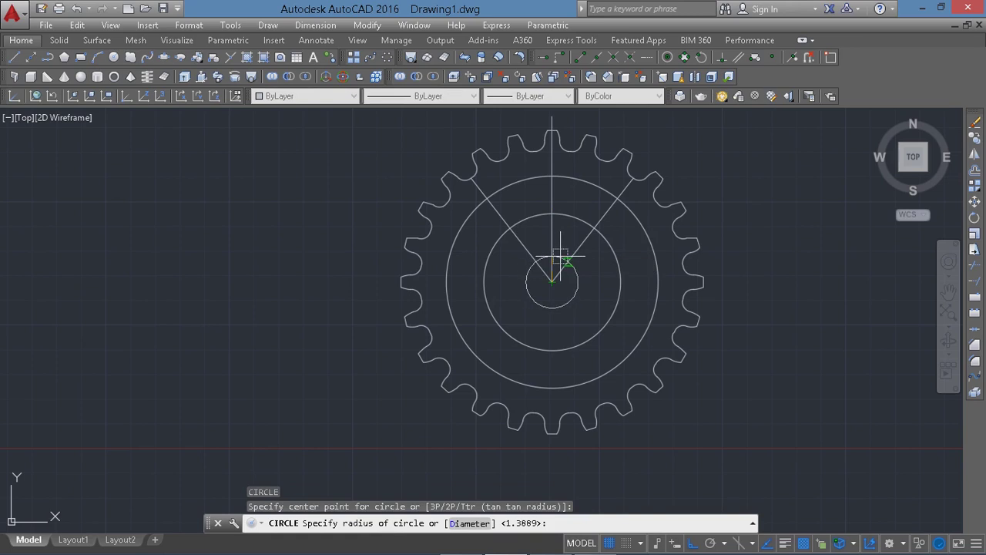
left_click(560, 256)
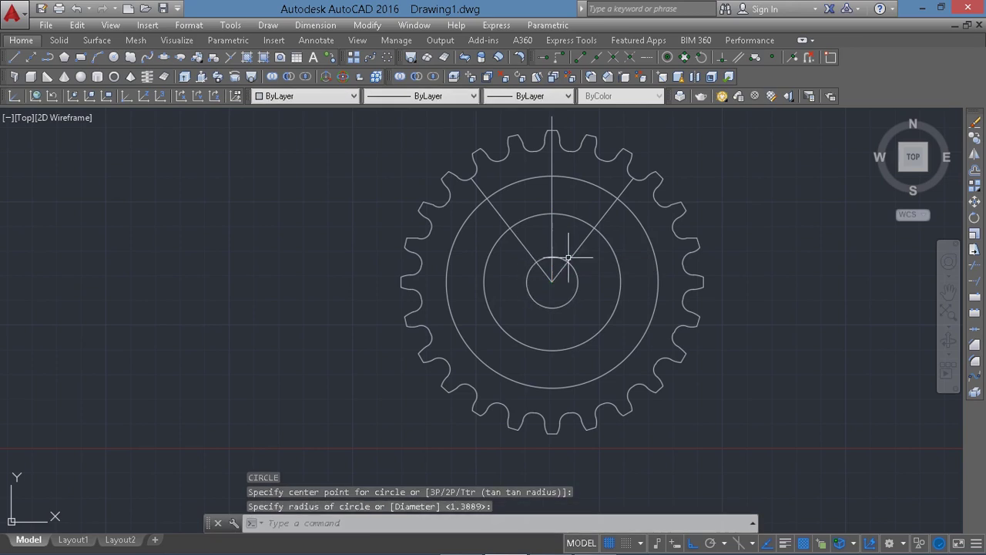
left_click(602, 217)
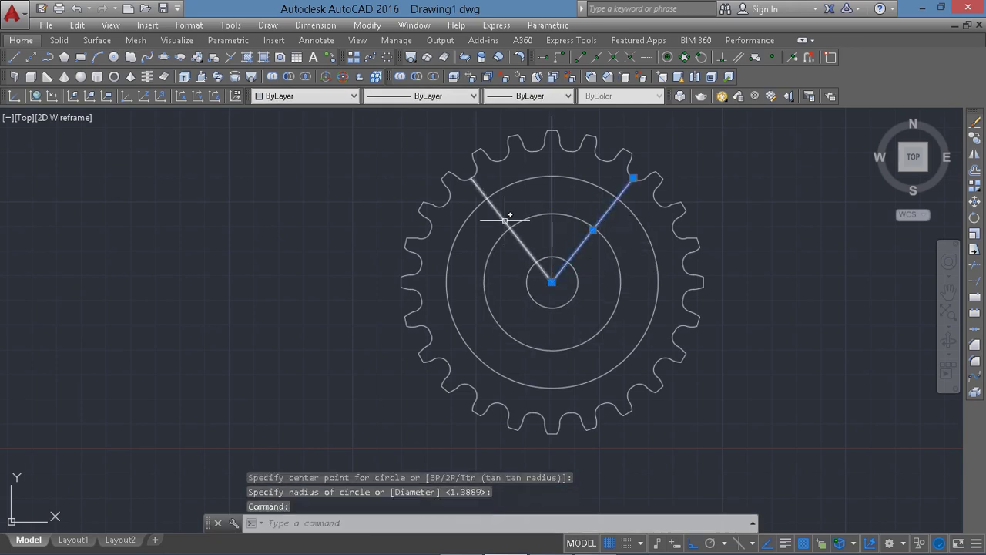
left_click(503, 216)
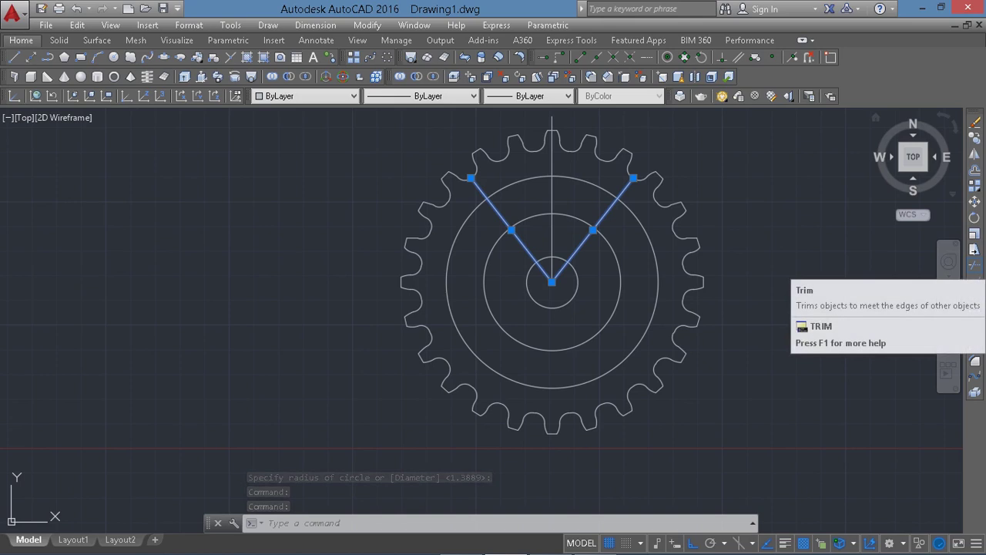
Step: Trim the large and medium circles outside the V and delete the vertical centre line
left_click(975, 250)
left_click(657, 252)
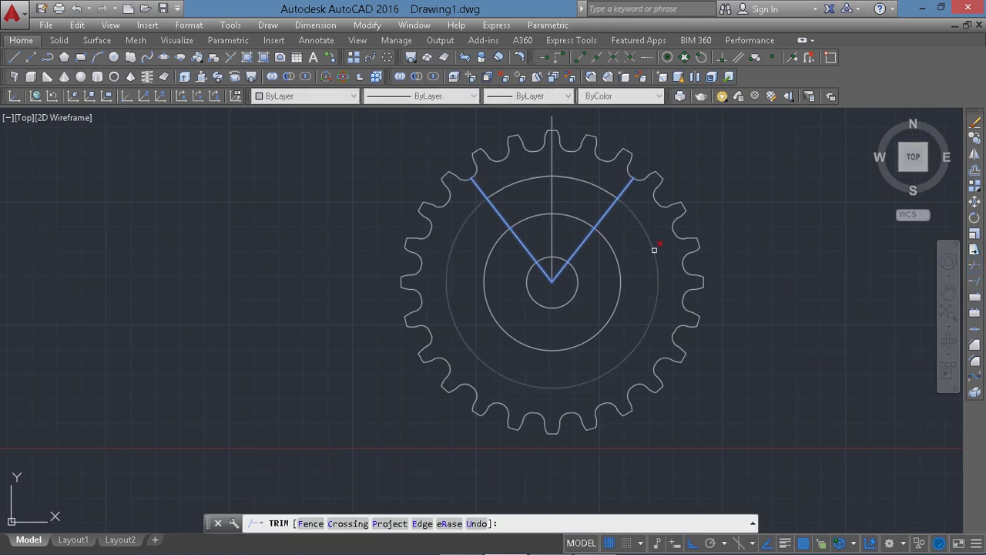
left_click(625, 267)
key("Return")
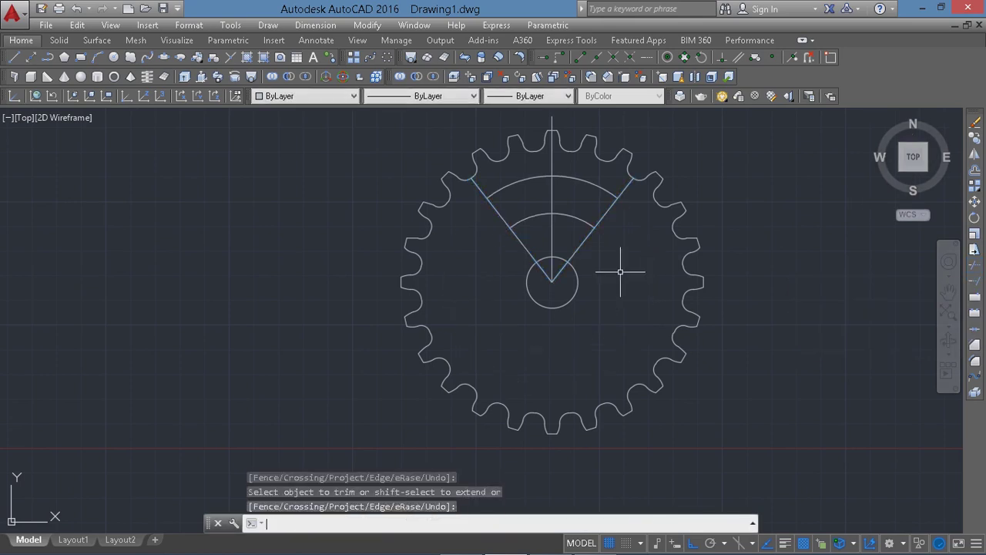
left_click(552, 227)
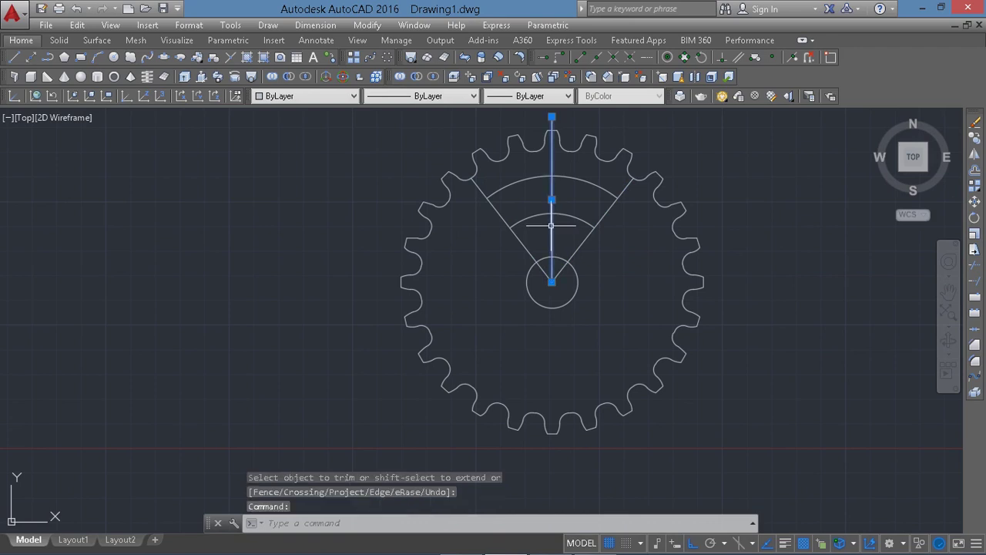
key("Delete")
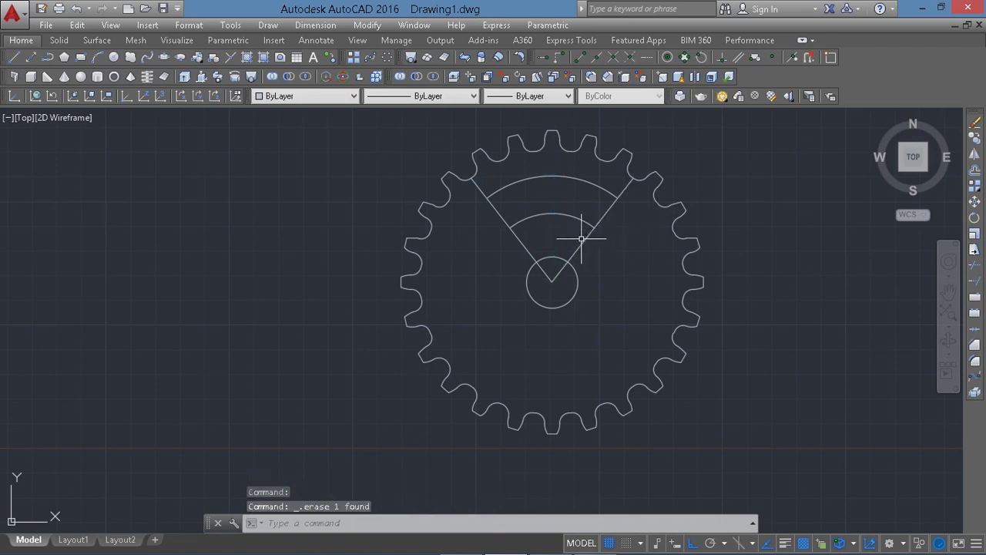
Step: Trim the diagonal lines back to the two arcs
left_click(585, 224)
left_click(594, 182)
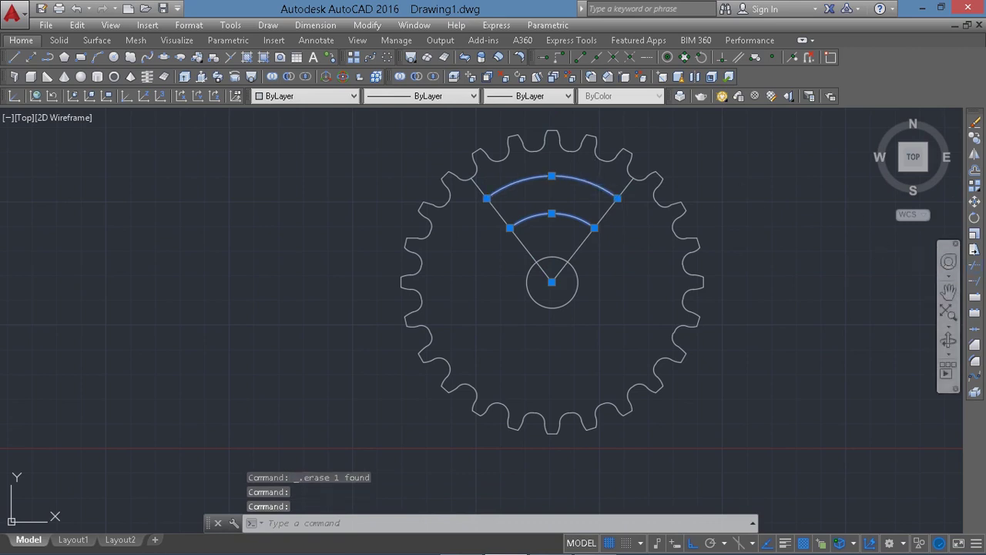
left_click(974, 265)
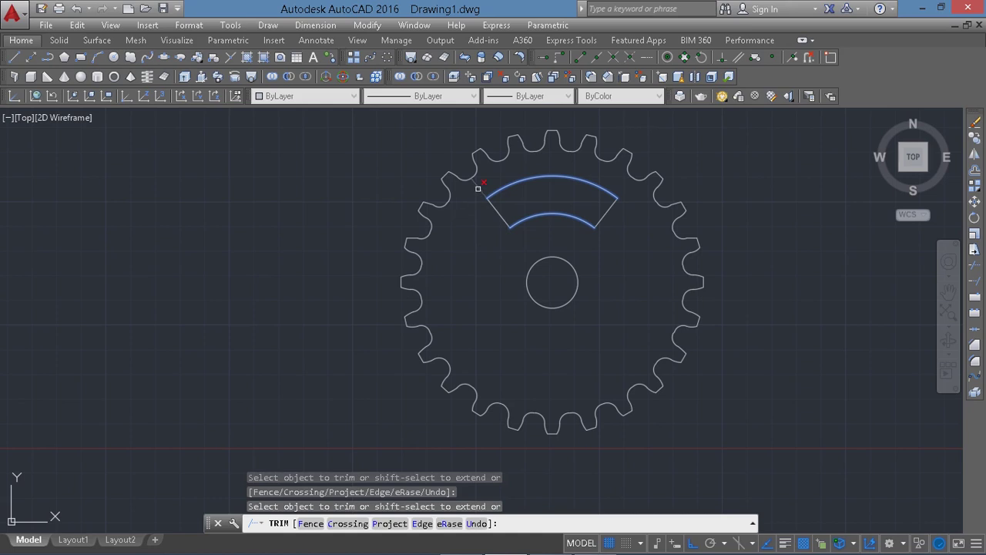
left_click(480, 190)
key("Return")
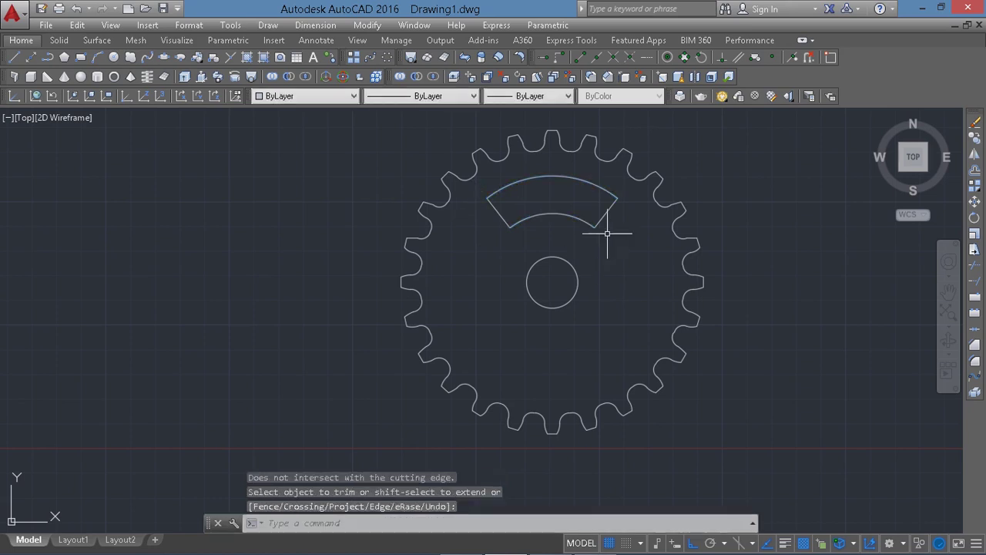
Step: Join the two arcs and two short side lines into one closed polyline
left_click(606, 212)
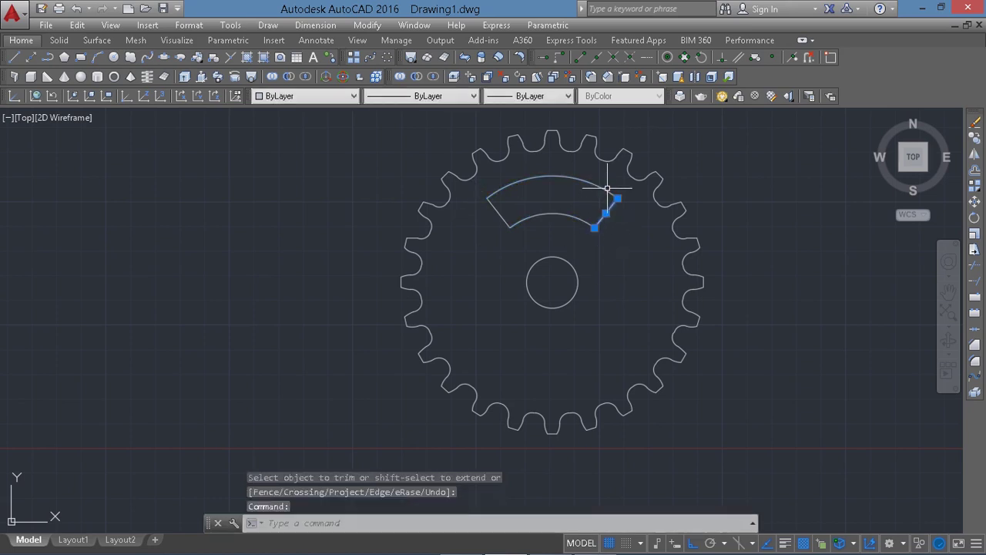
left_click(607, 191)
left_click(533, 215)
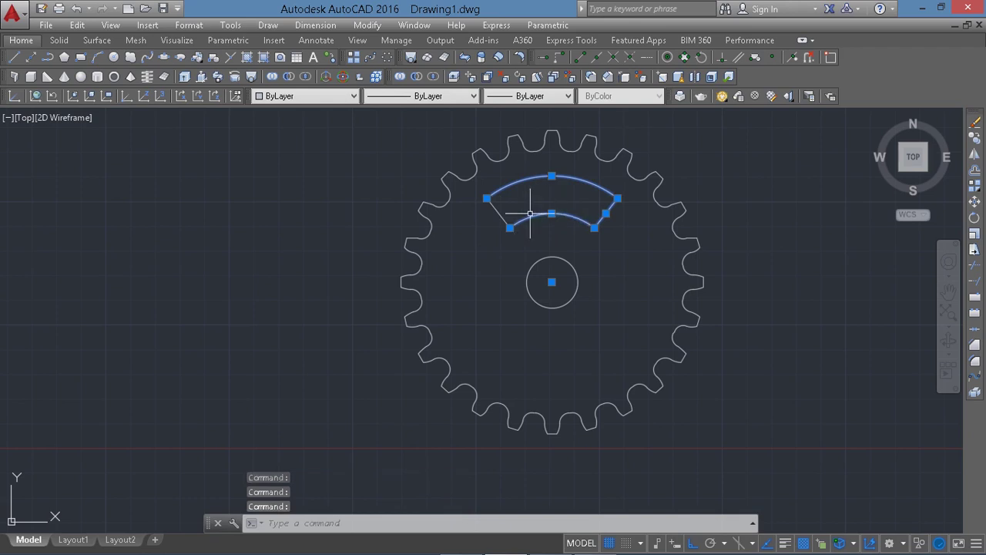
left_click(499, 214)
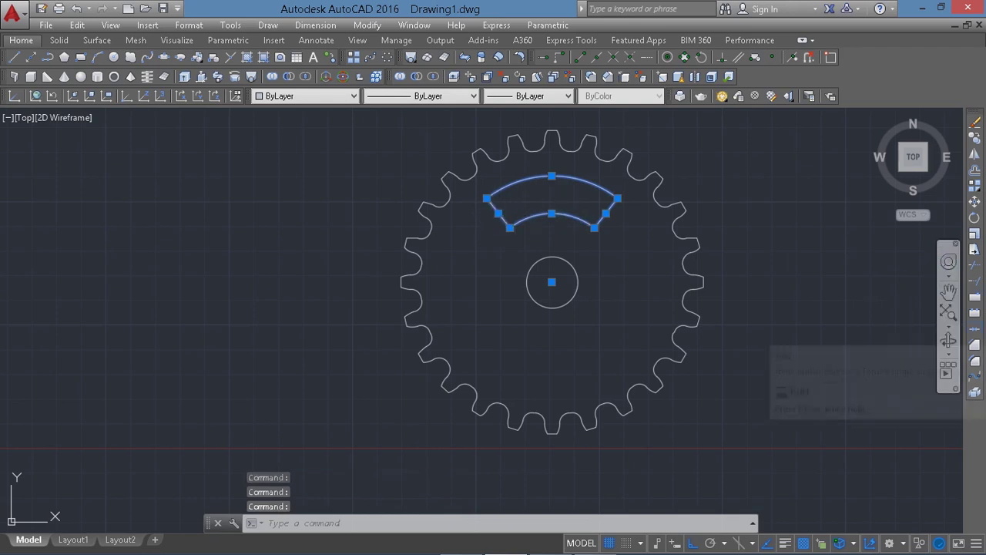
left_click(974, 249)
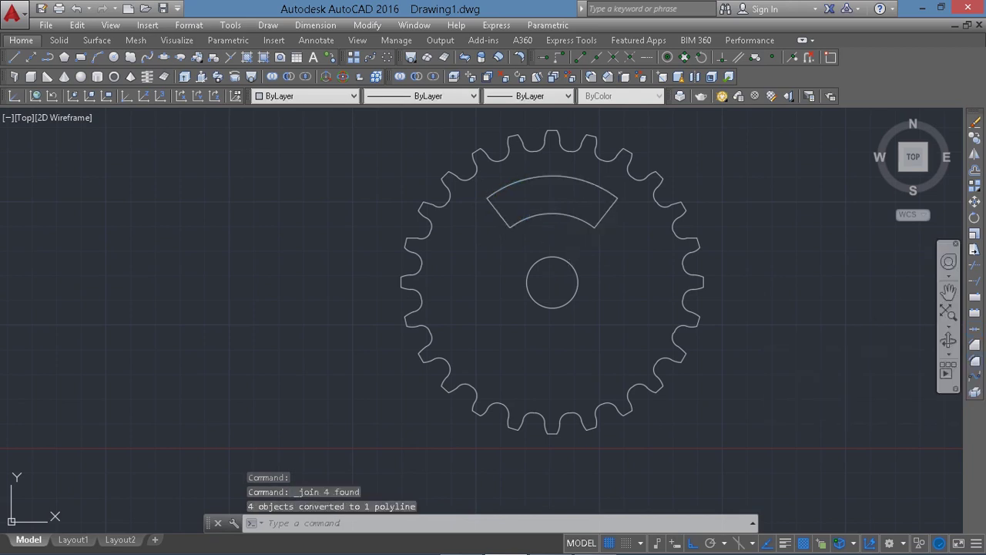
Step: Set a 0.2 fillet radius and round the slot's upper-right and lower-right corners
left_click(973, 361)
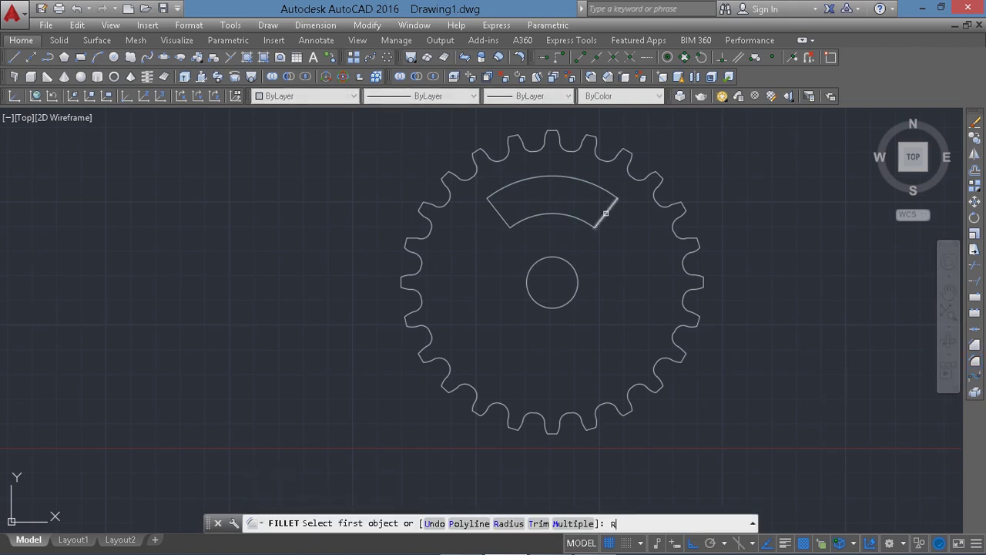
key("Return")
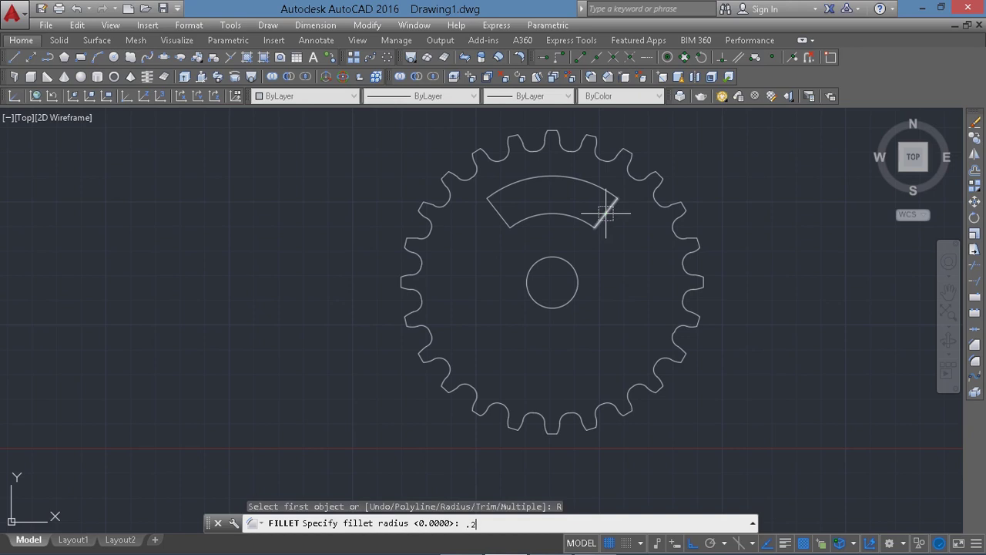
key("Return")
left_click(605, 212)
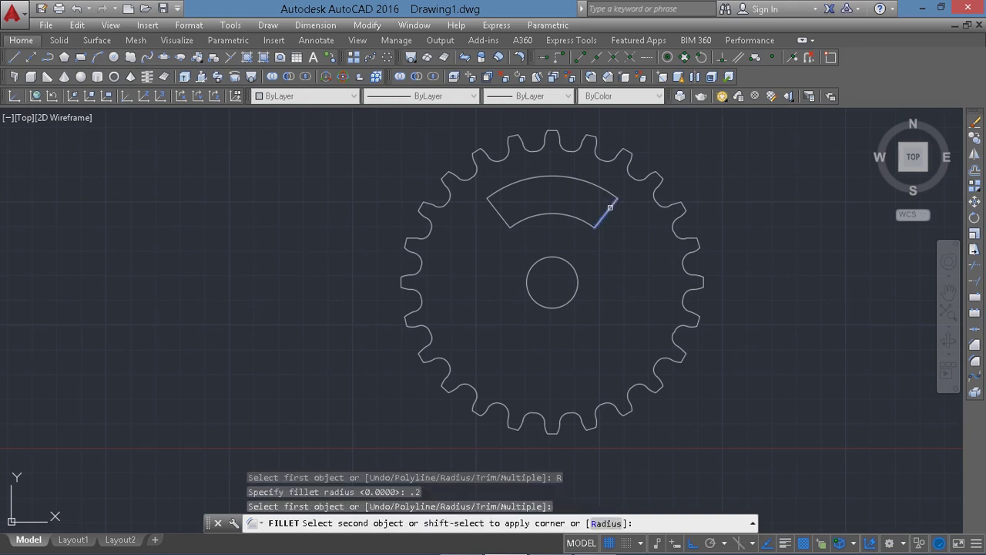
left_click(605, 192)
key("Return")
left_click(599, 215)
left_click(533, 222)
Step: Round the slot's lower-left and upper-left corners with the same 0.2 fillet
key("Return")
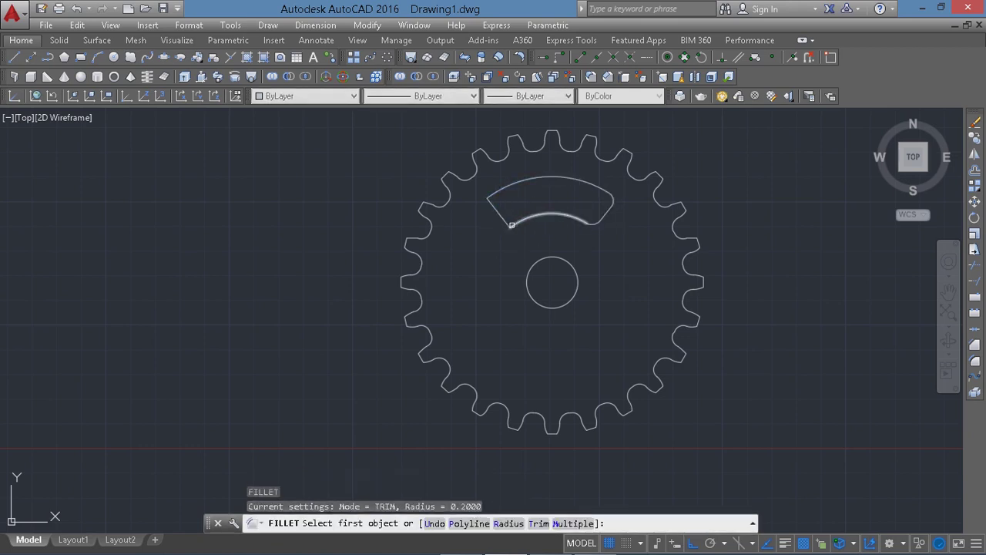
left_click(523, 221)
left_click(506, 218)
key("Return")
left_click(499, 190)
left_click(491, 203)
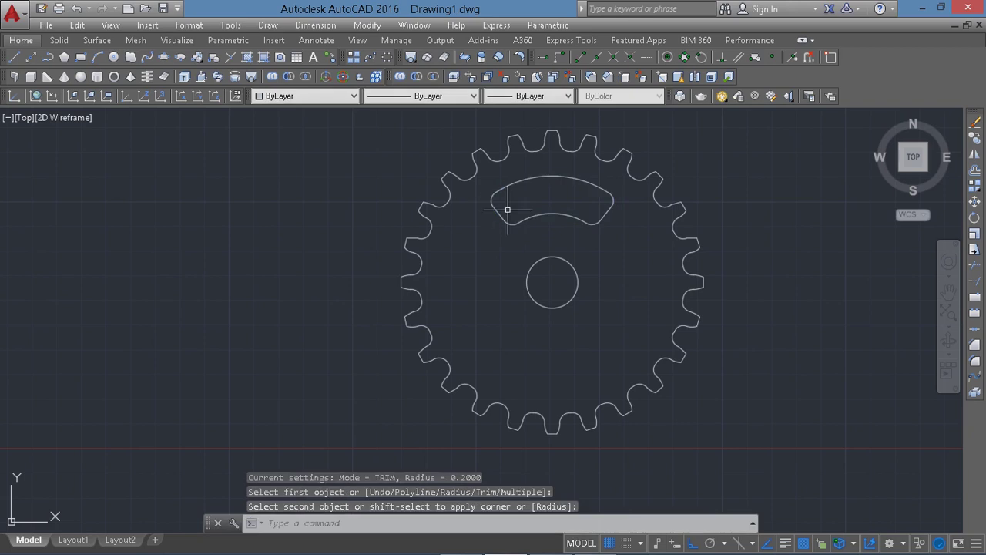
key("Return")
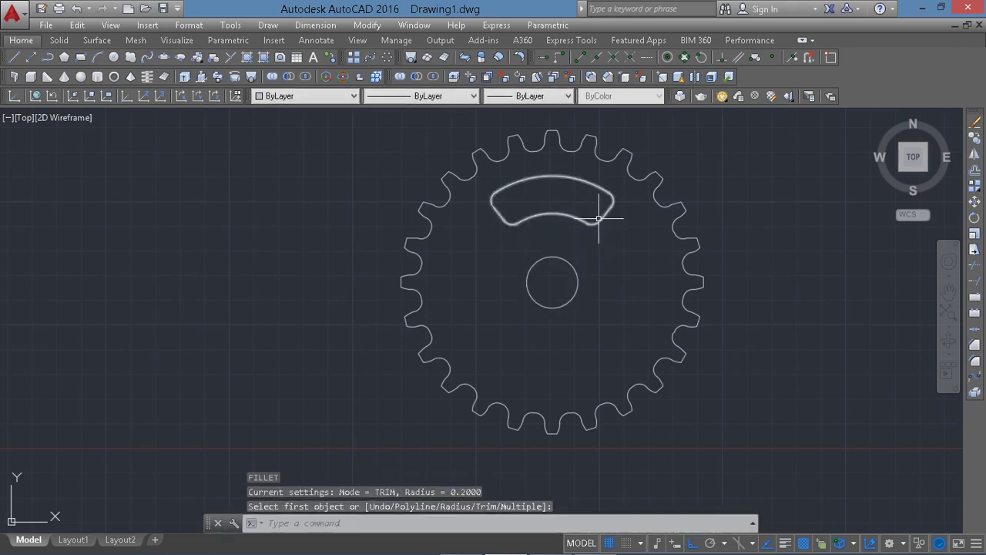
key("Return")
left_click(600, 221)
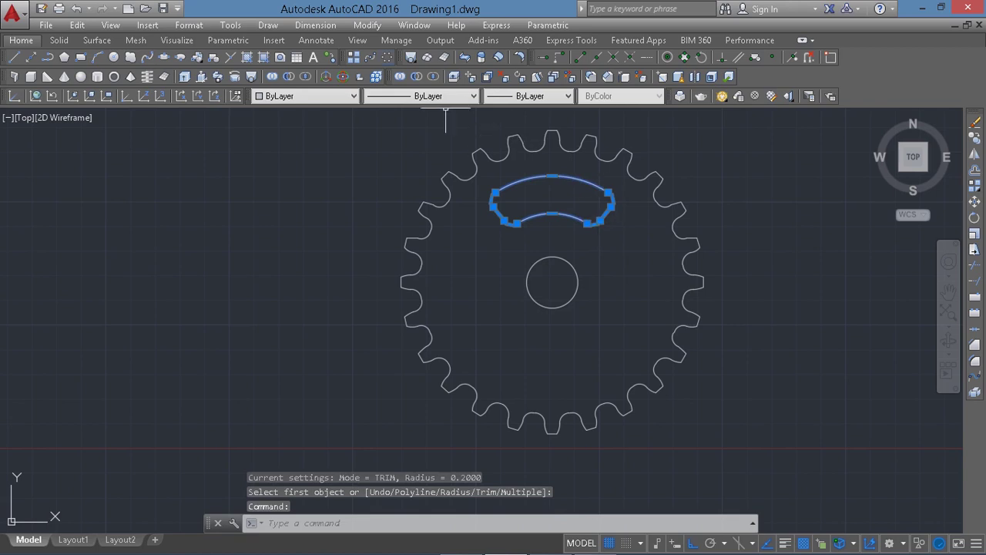
Step: Polar-array the rounded slot into 4 copies around the gear centre
left_click(453, 76)
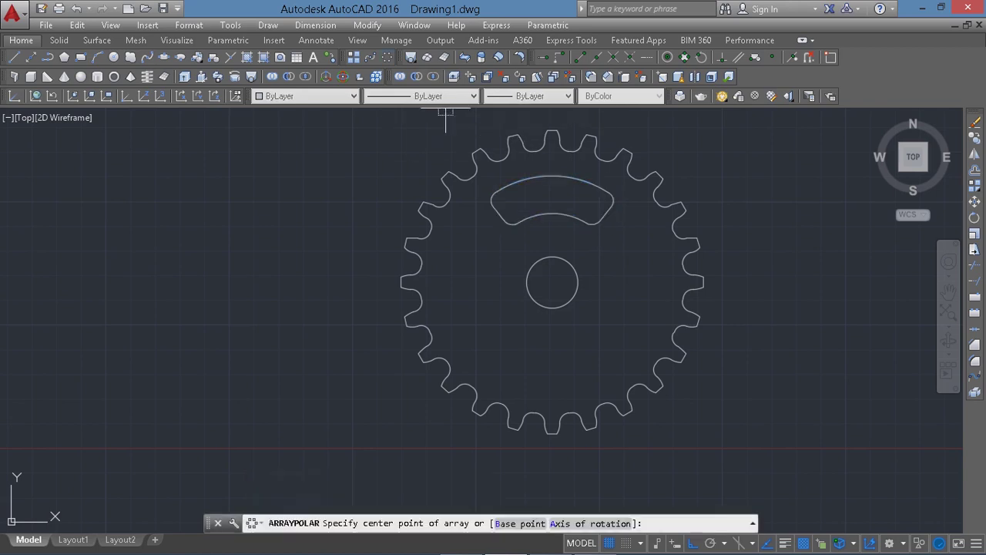
left_click(552, 282)
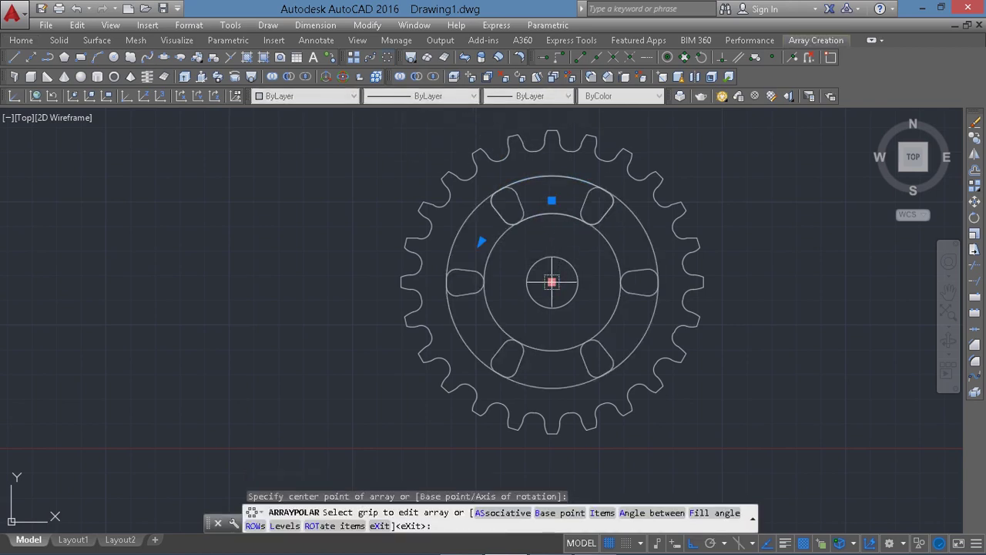
type("i")
key("Return")
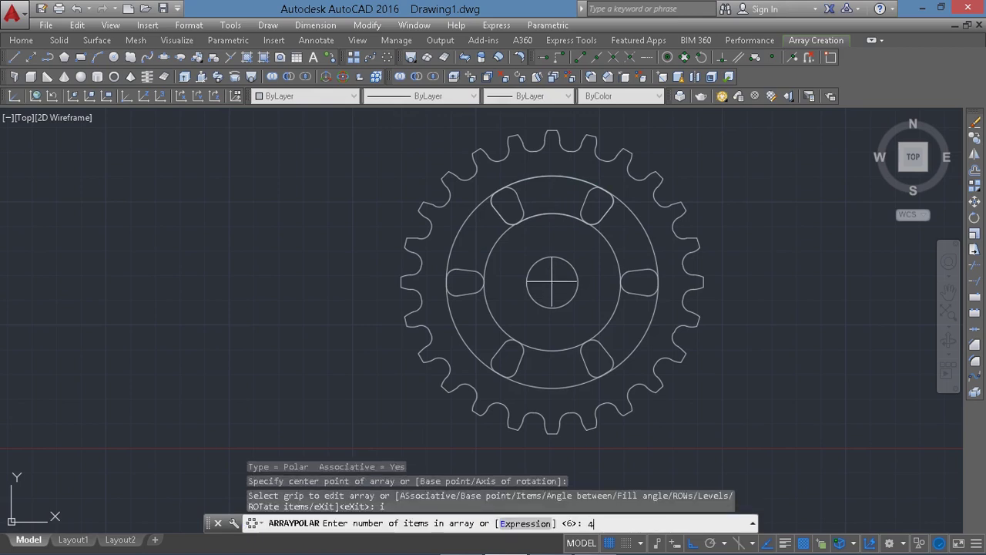
key("Return")
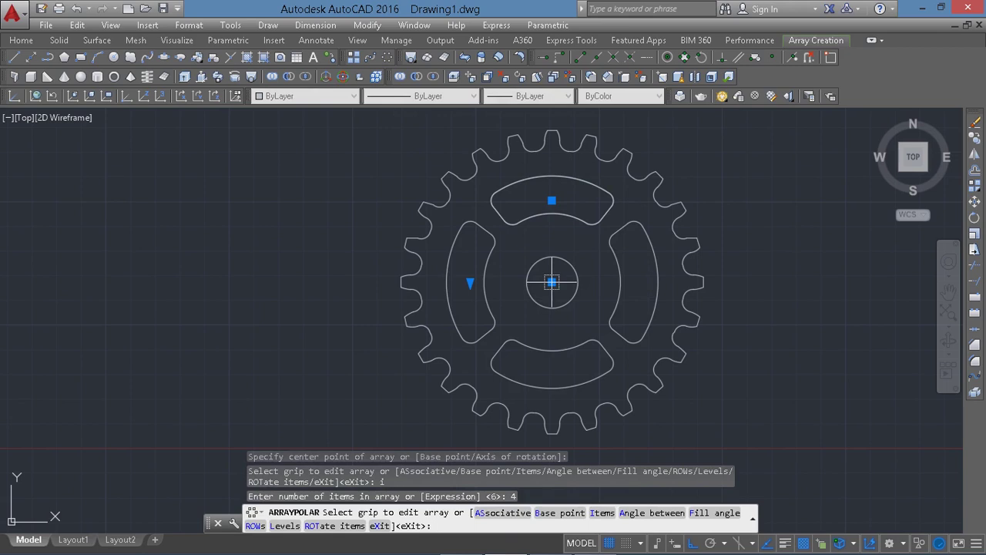
key("Return")
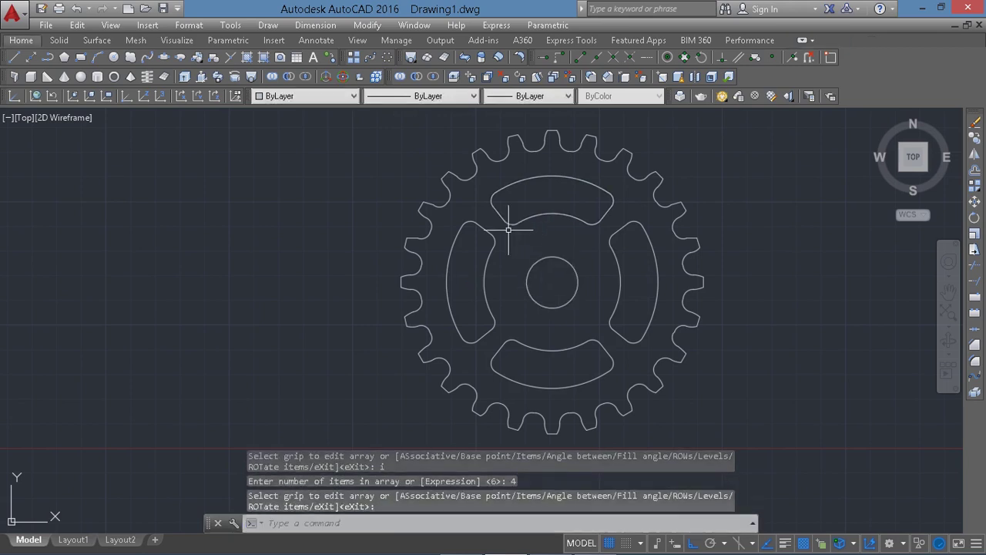
type("c")
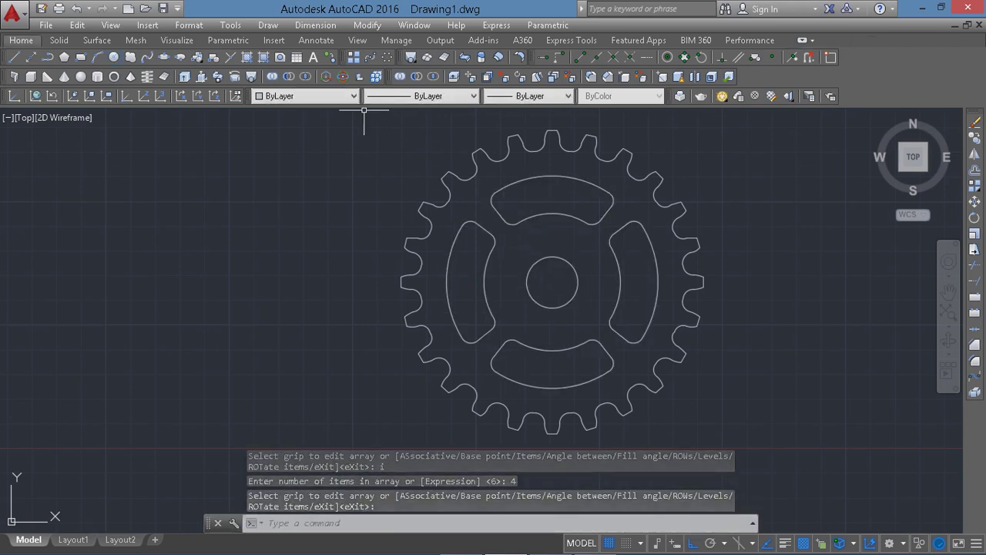
key("Return")
Step: Draw a small hole circle just up-left of the central hub, between the top and left slots
scroll(515, 248, "up", 2)
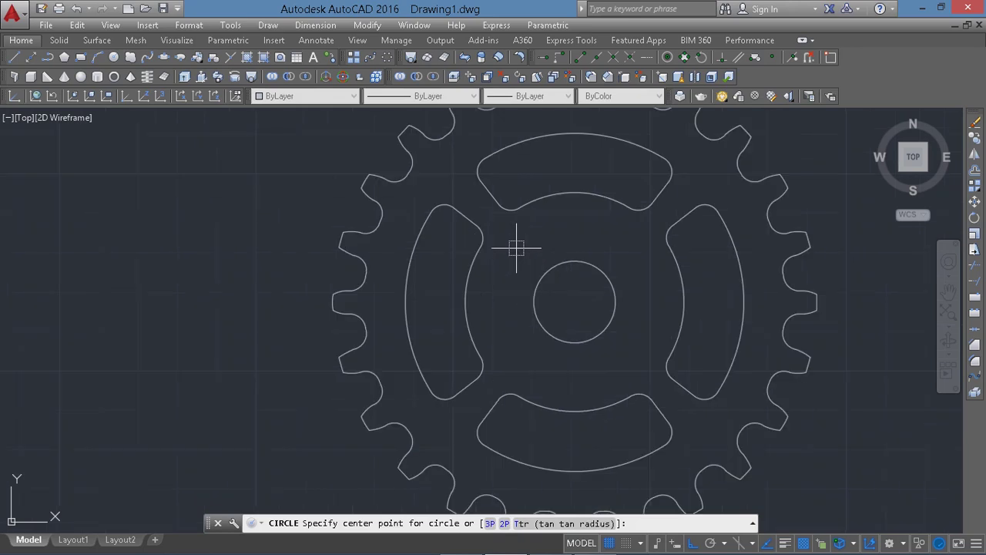
left_click(516, 247)
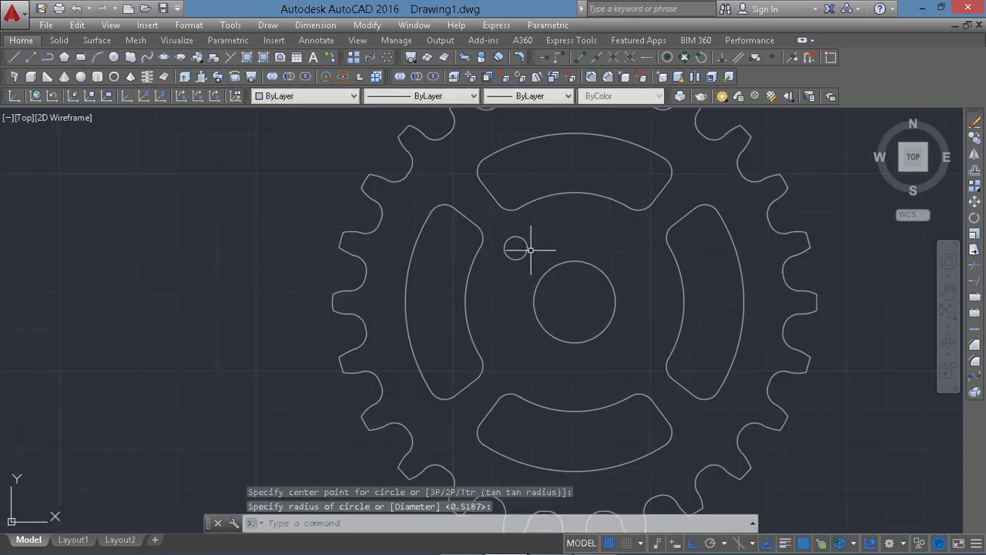
left_click(530, 247)
left_click(529, 247)
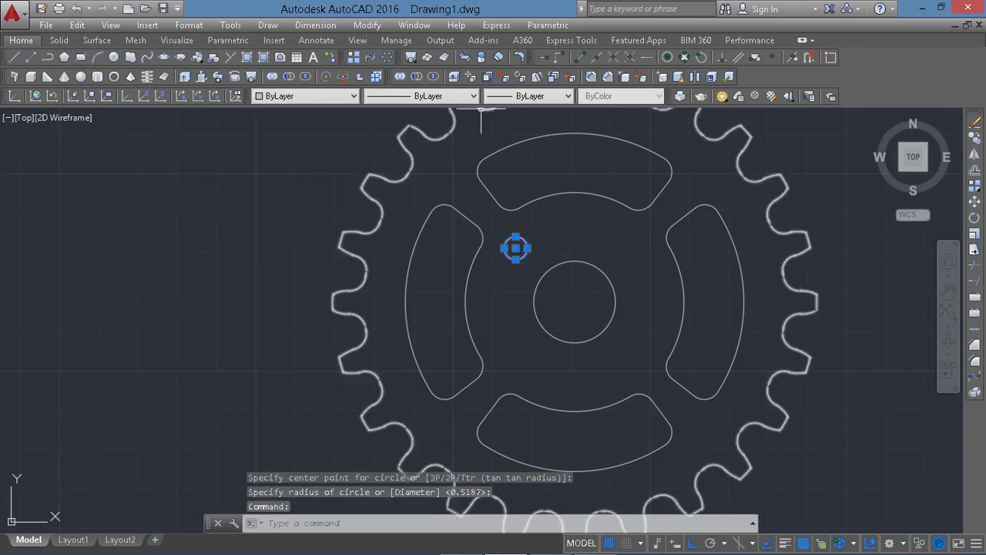
left_click(376, 76)
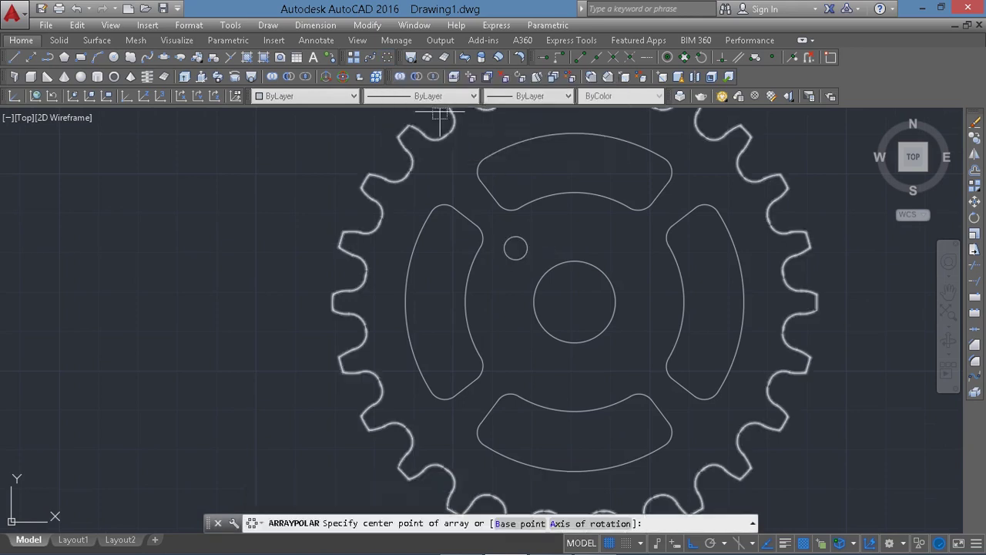
Step: Polar-array the small hole around the hub centre and set the array to 4 items
left_click(574, 302)
key("Return")
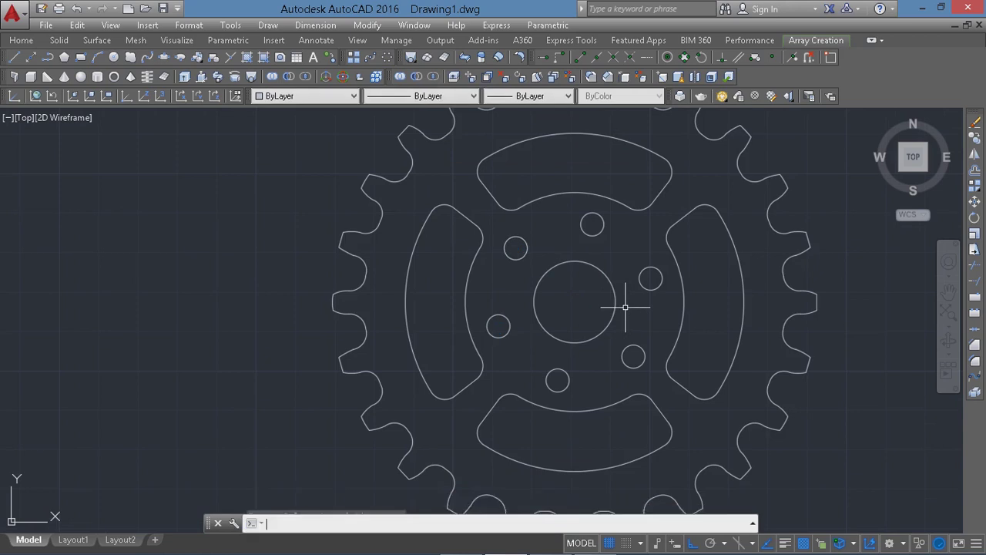
left_click(650, 279)
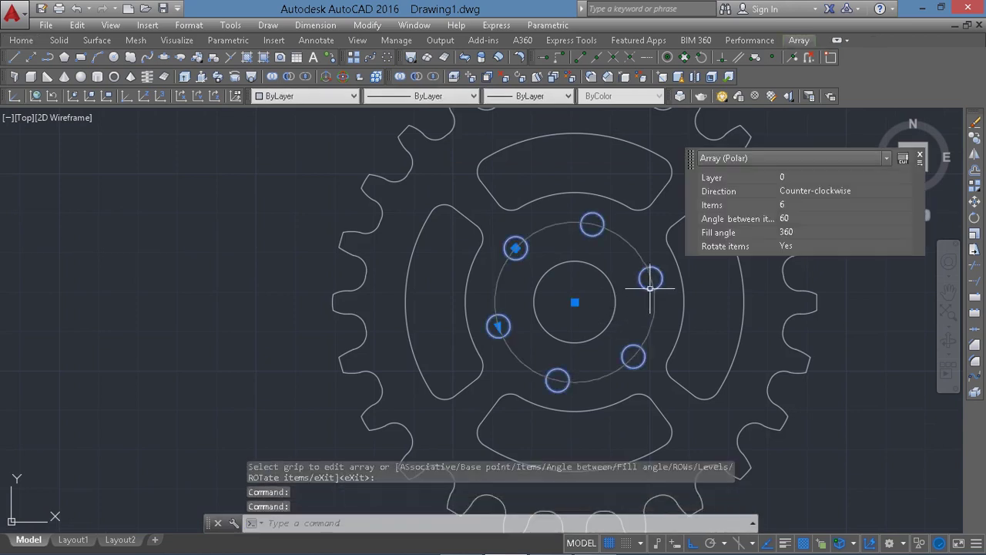
left_click(794, 205)
type("4")
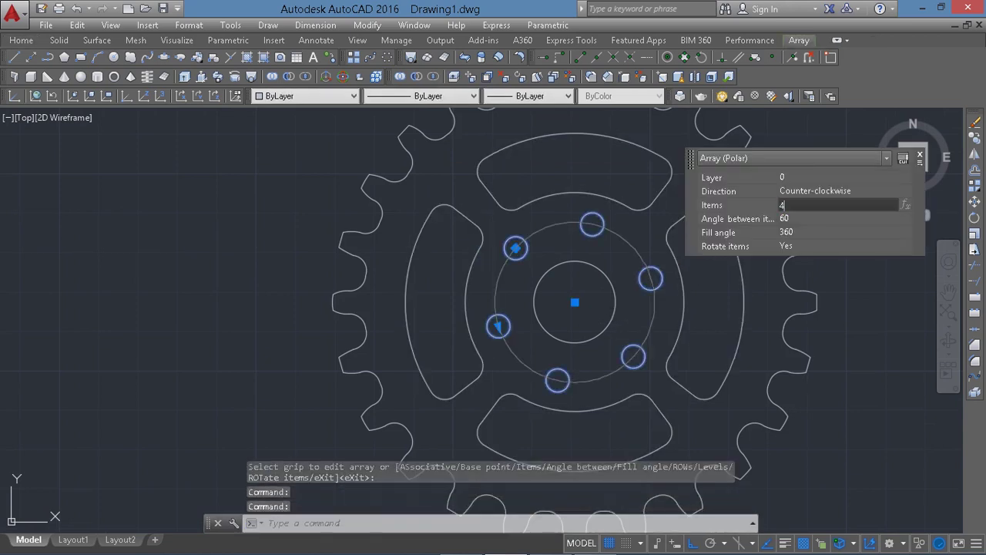
key("Tab")
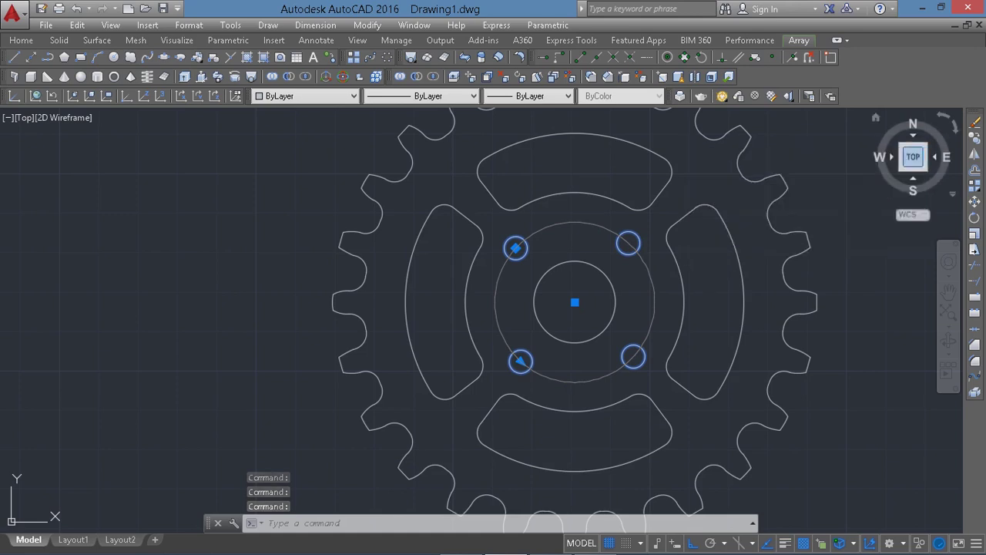
Step: Explode both the hole and slot arrays and switch to the SW Isometric view
left_click(694, 221)
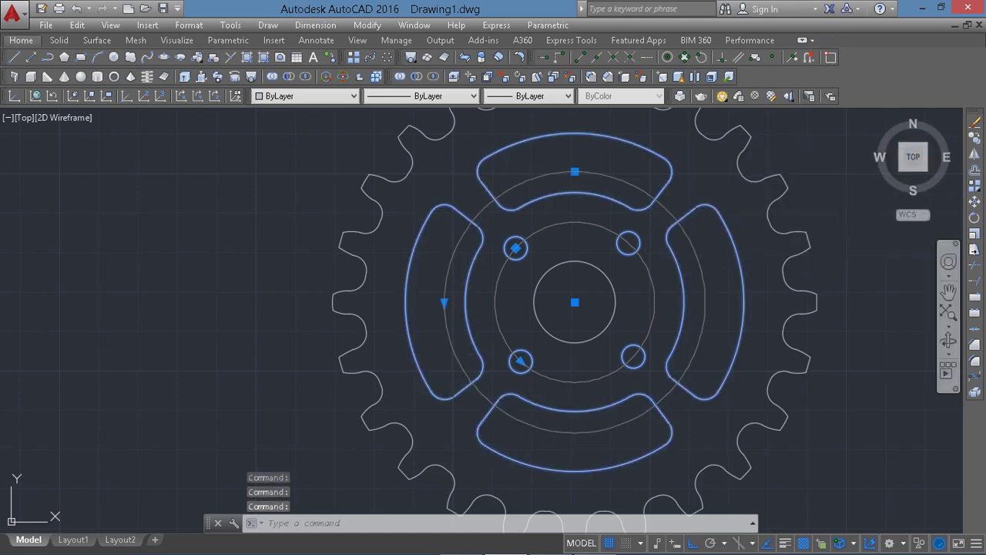
left_click(973, 391)
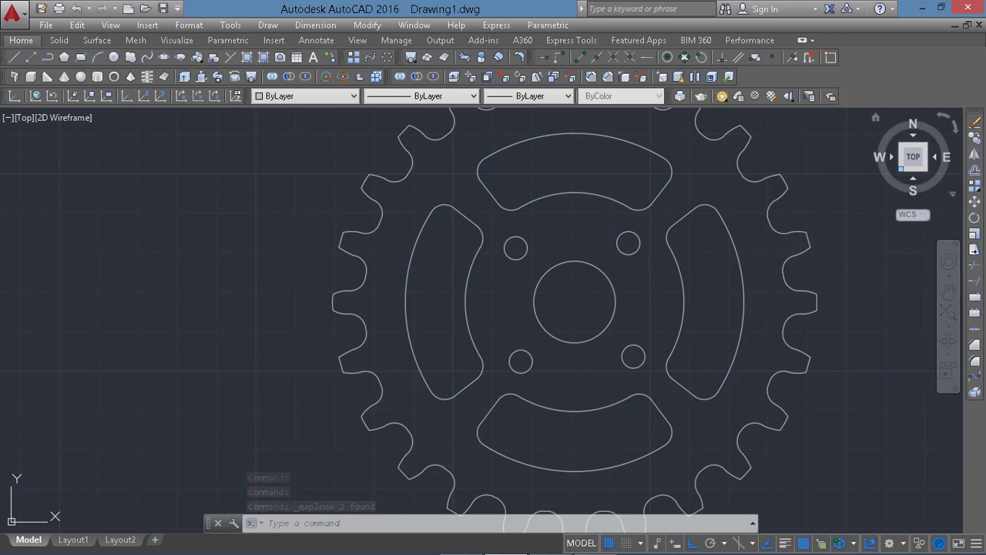
left_click(901, 168)
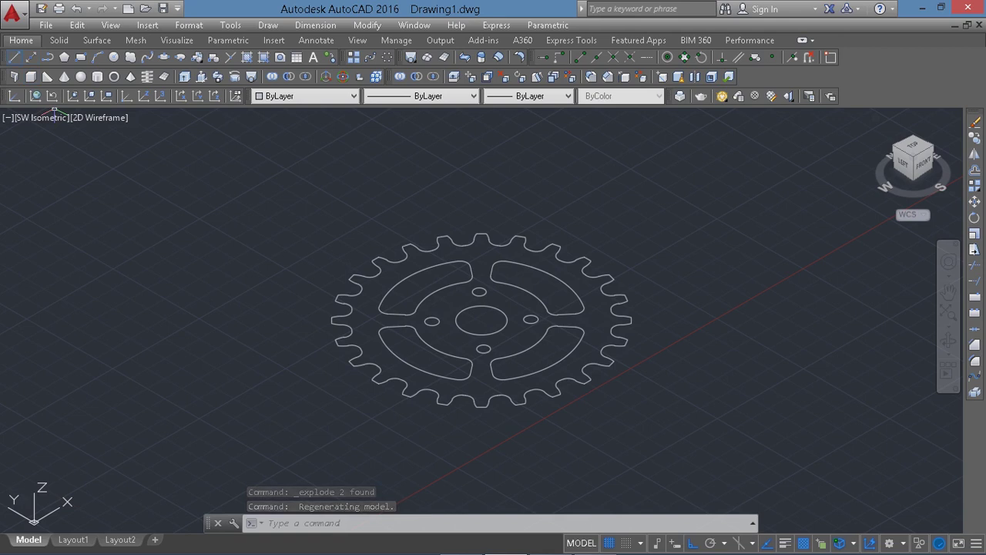
Step: Draw a 0.2-unit vertical line upward from a point left of the gear
left_click(14, 57)
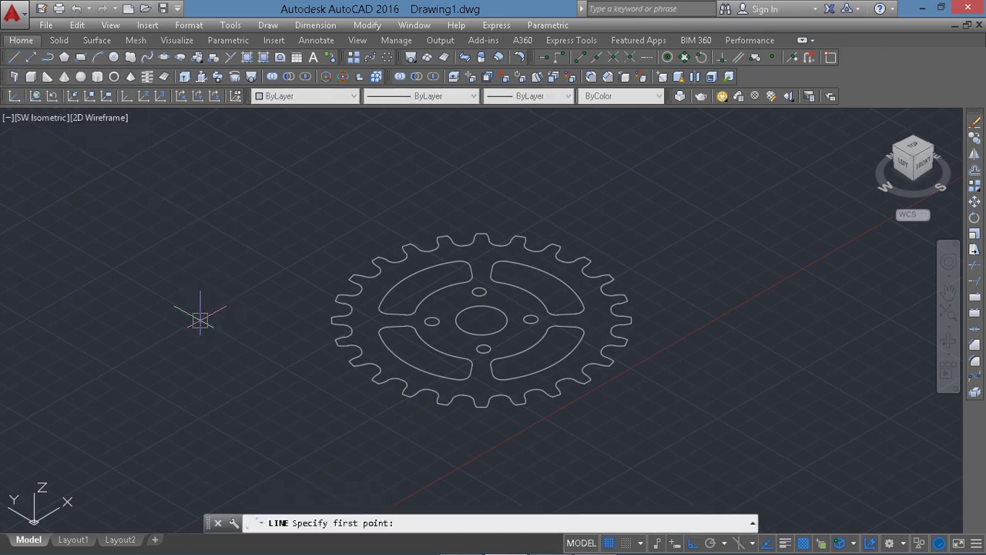
left_click(200, 319)
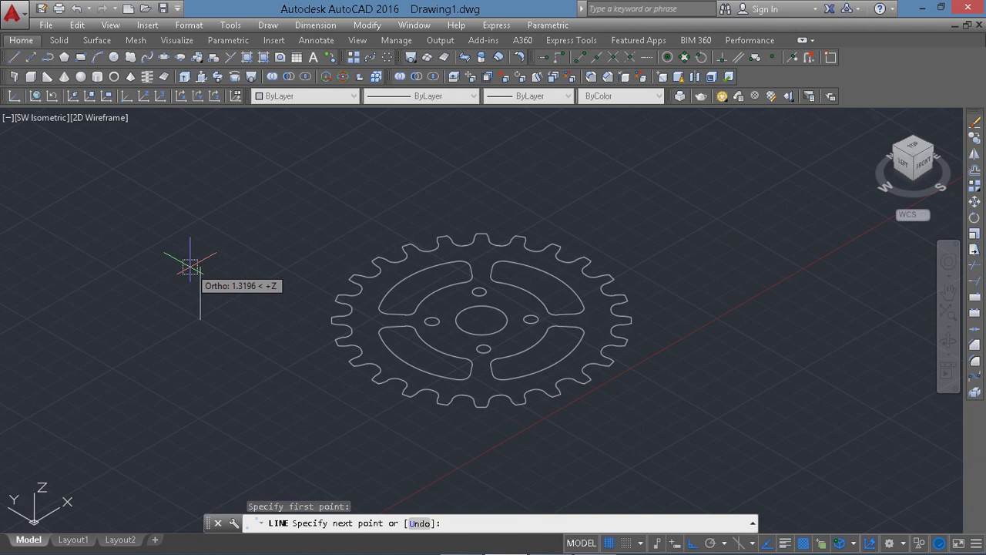
type(".2")
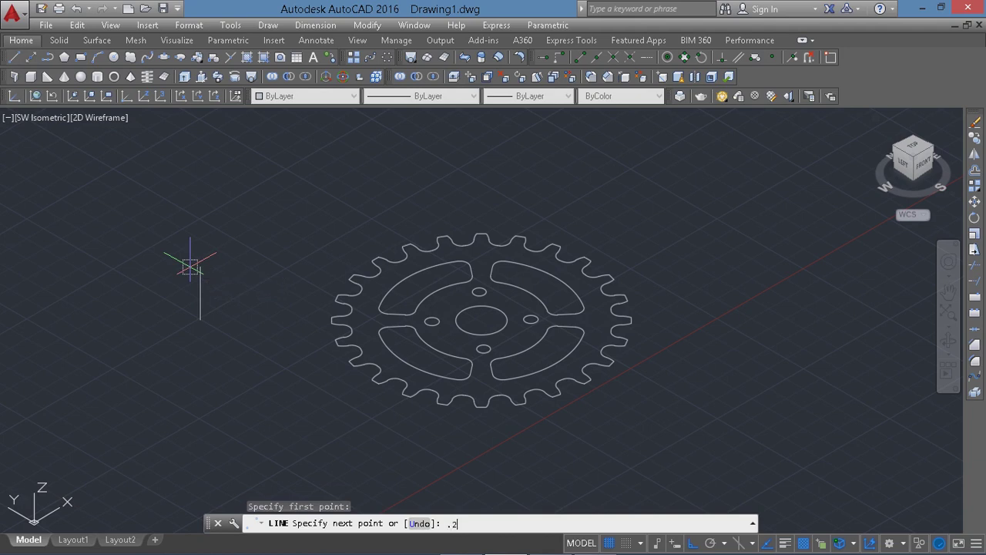
key("Return")
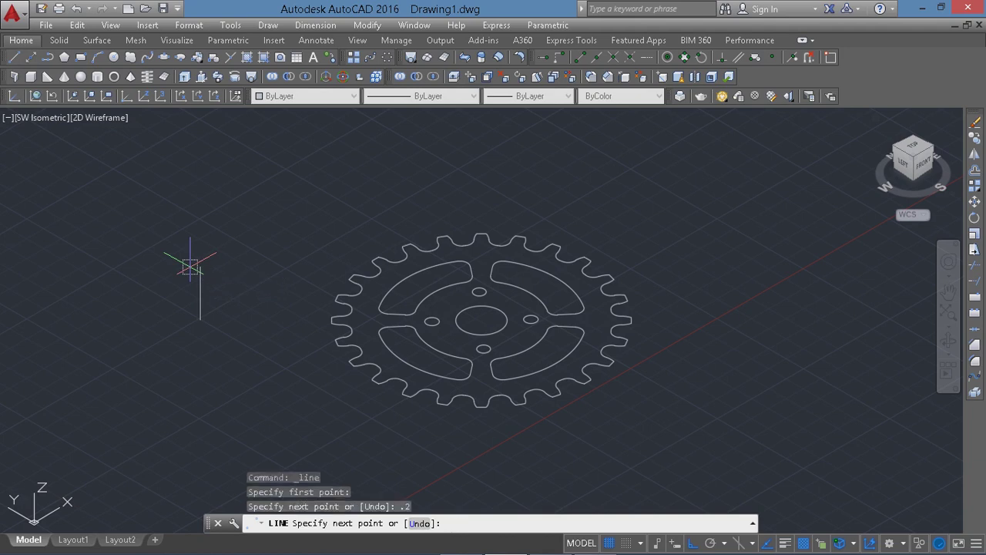
key("Return")
scroll(191, 323, "up", 8)
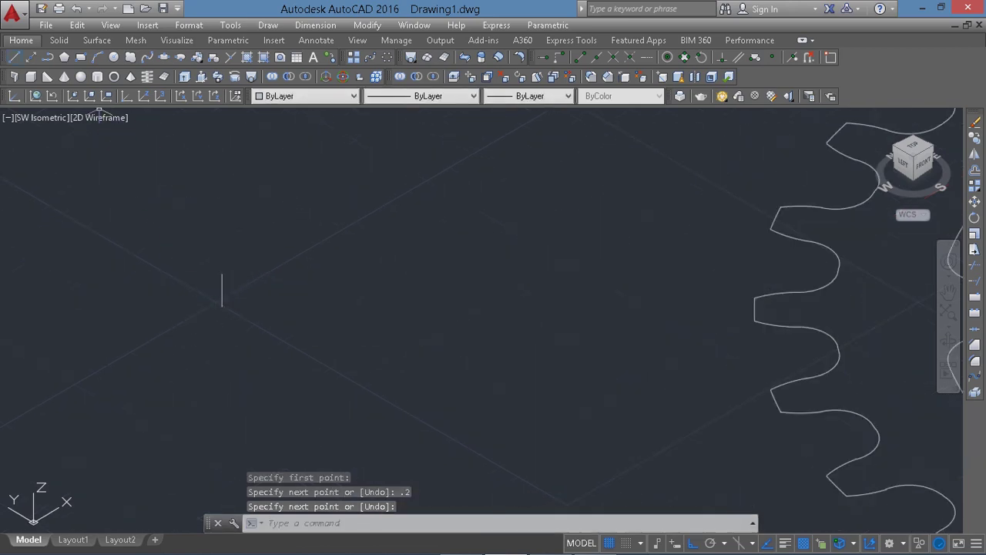
Step: Draw 0.2 and 0.05 lines from the vertical line's ends, closing a small triangle
left_click(14, 57)
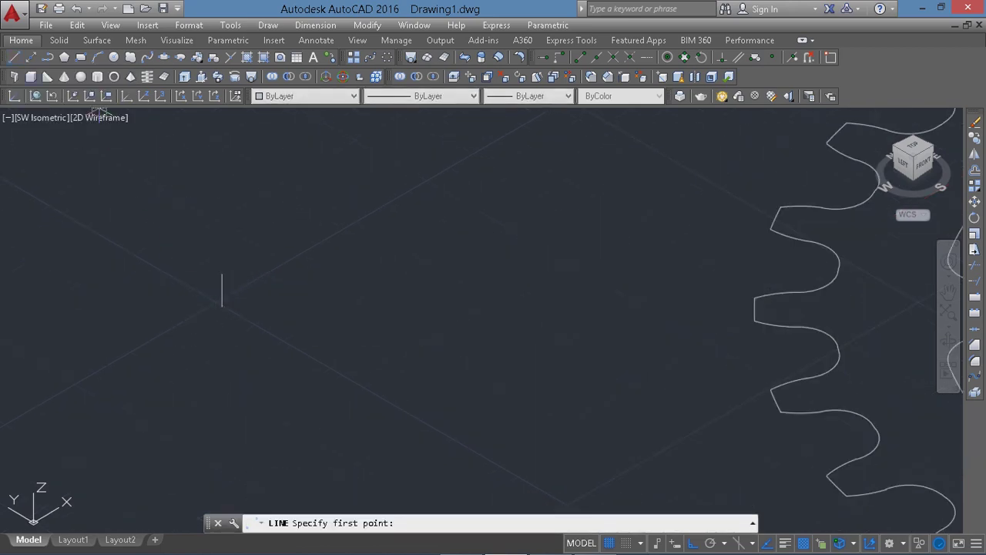
left_click(221, 306)
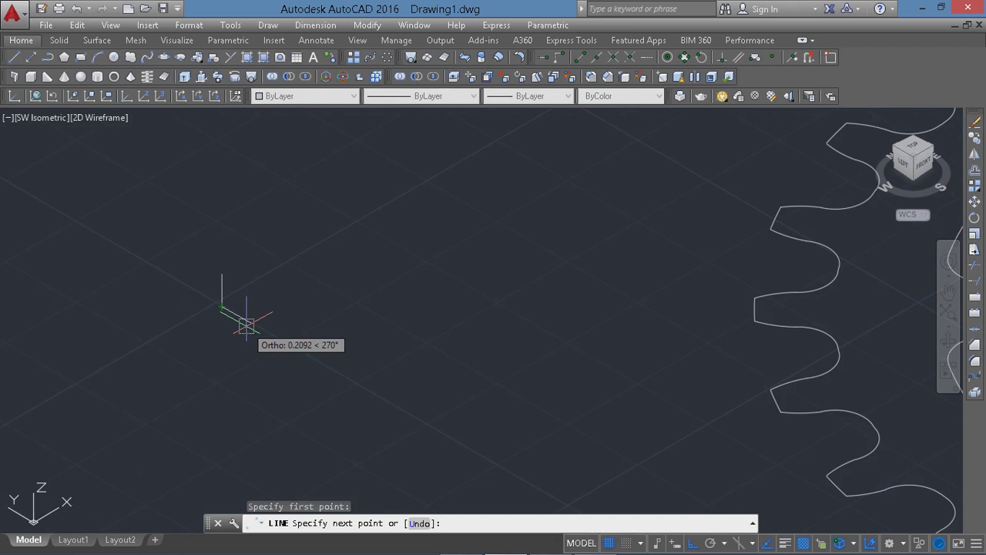
type(".2")
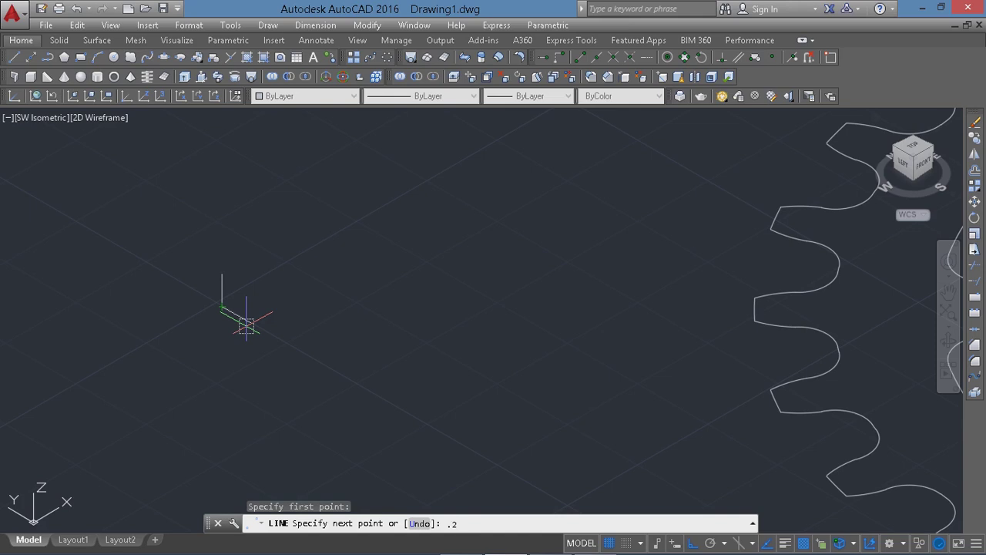
key("Return")
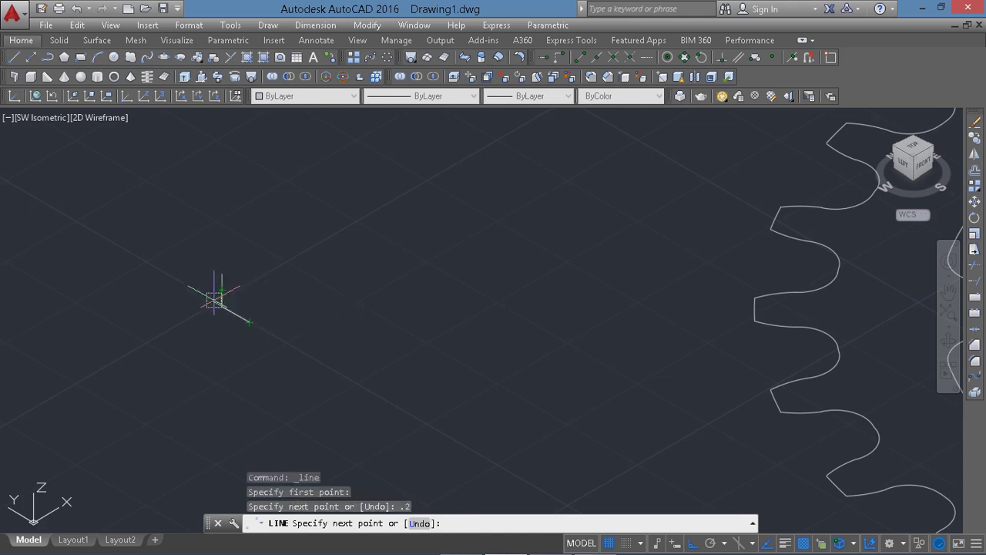
key("Return")
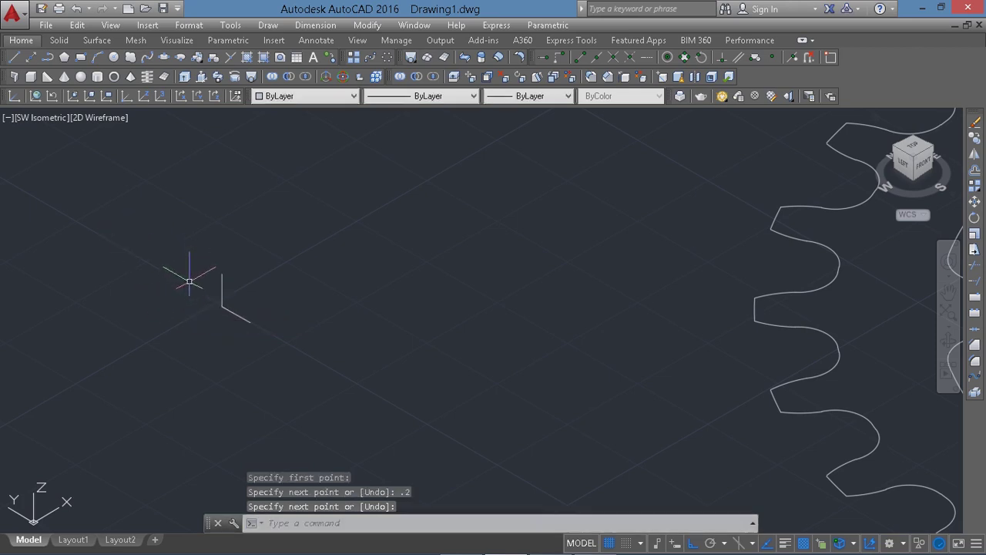
key("Return")
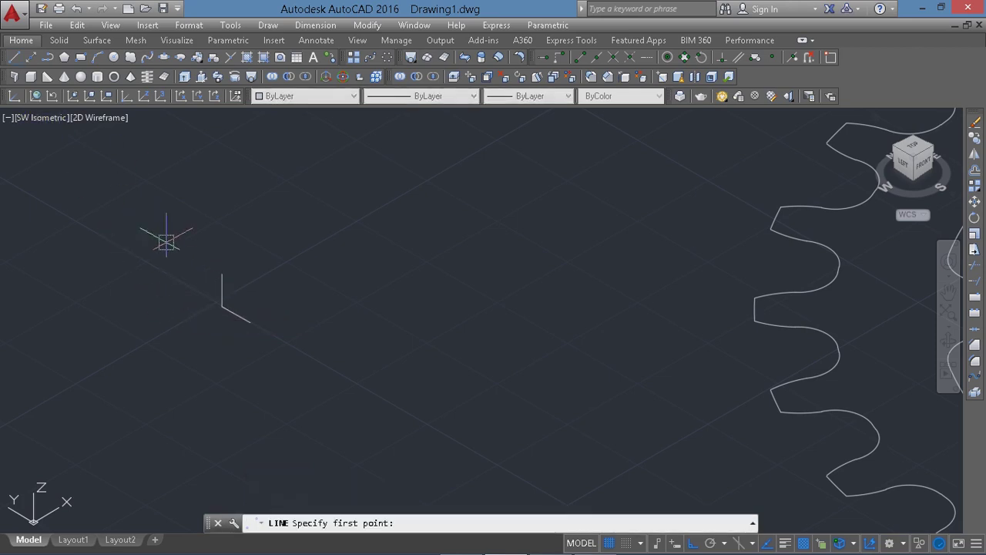
left_click(223, 276)
type(".05")
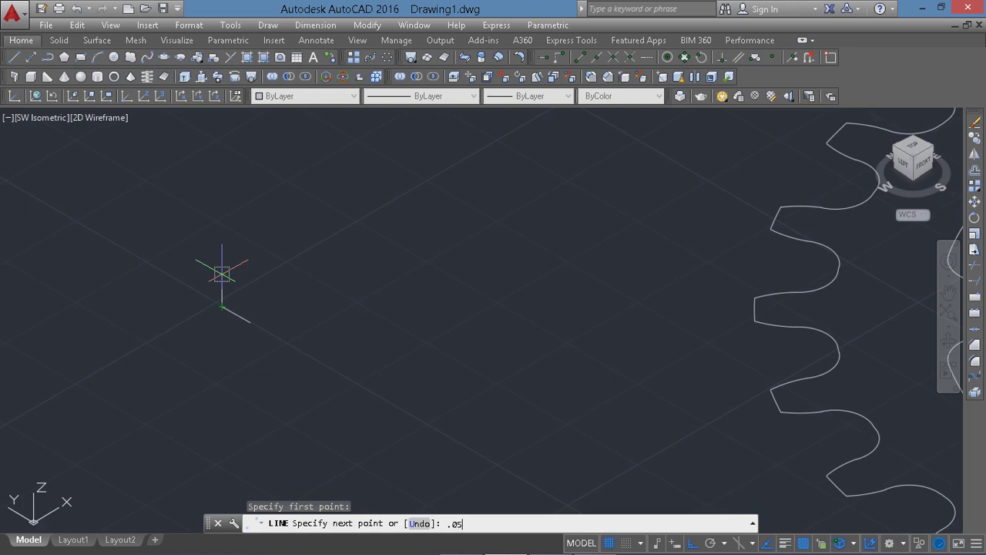
key("Return")
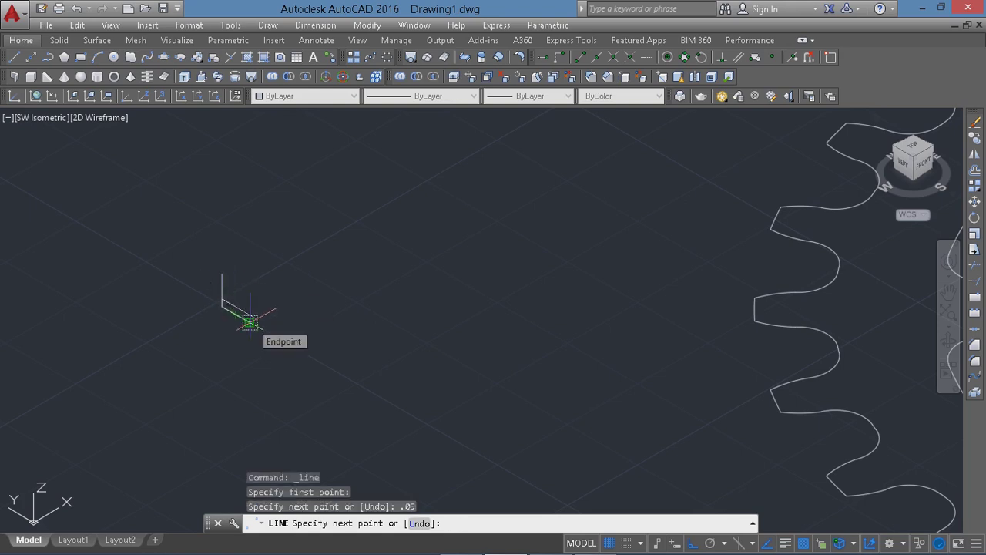
left_click(247, 317)
key("Return")
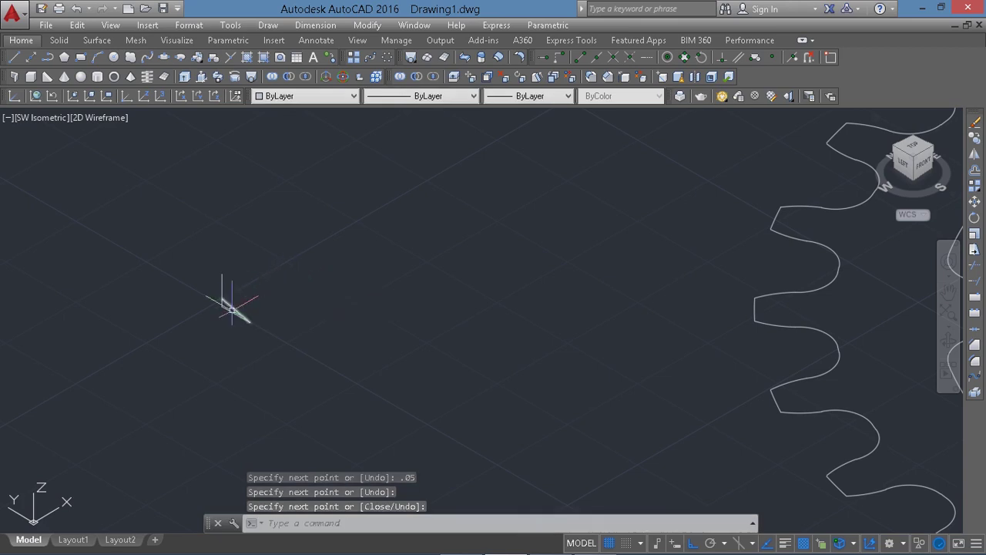
Step: Join the triangle's three edges into one 3D polyline
scroll(230, 300, "up", 5)
left_click(222, 296)
left_click(211, 286)
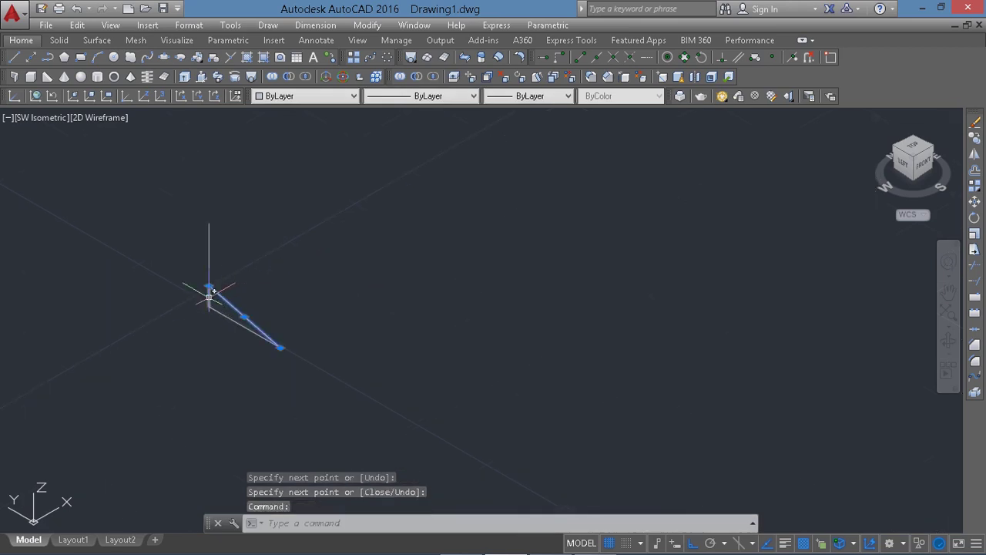
left_click(209, 289)
left_click(221, 315)
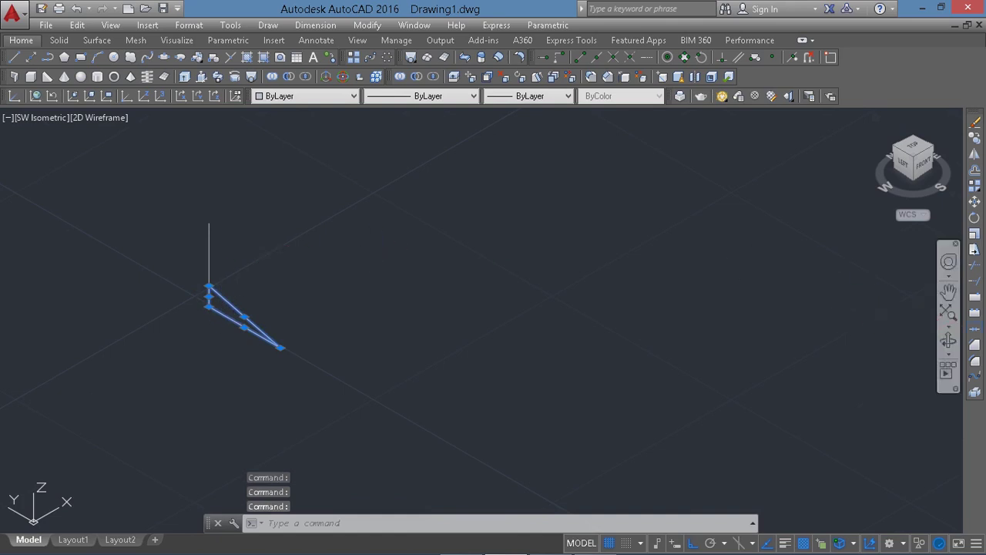
left_click(974, 249)
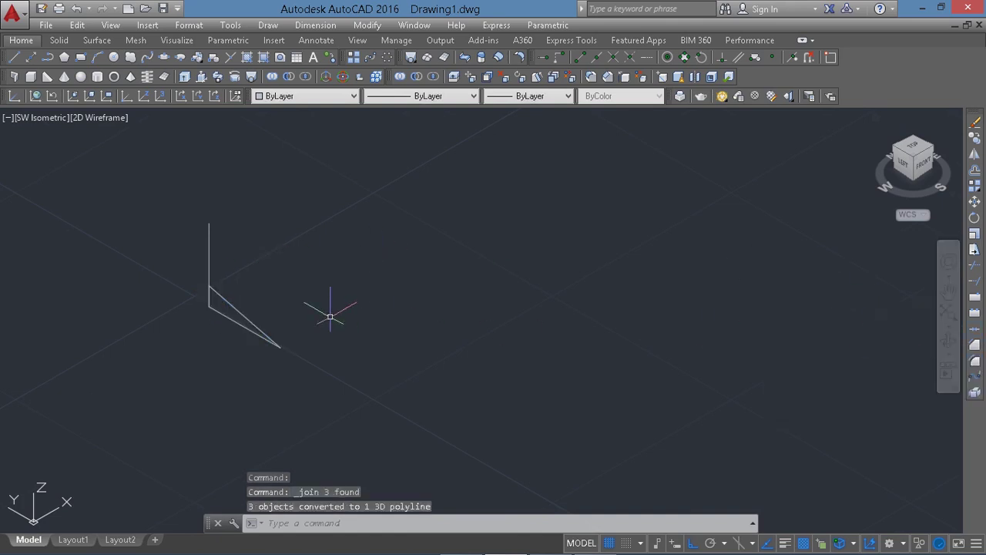
left_click(247, 316)
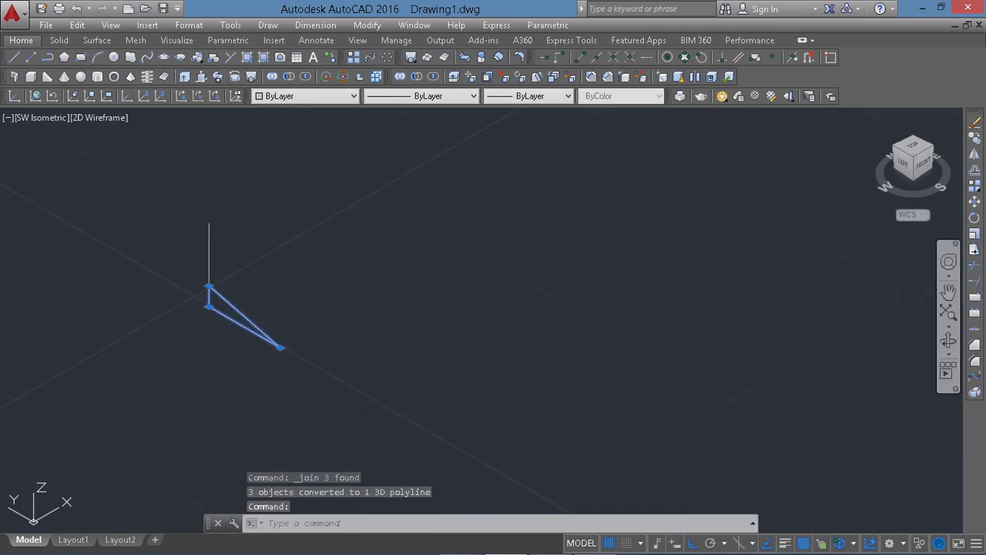
left_click(973, 250)
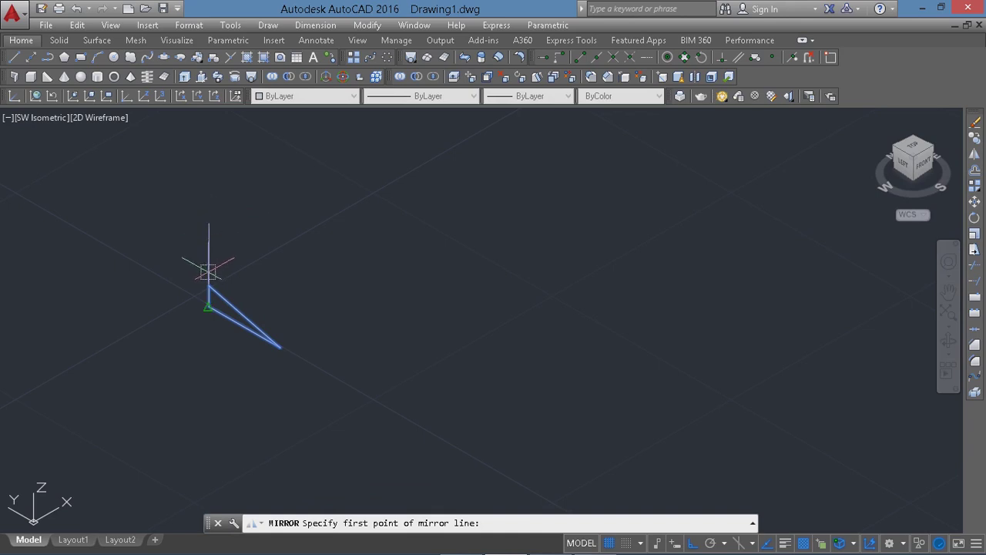
scroll(209, 263, "down", 2)
scroll(207, 260, "down", 2)
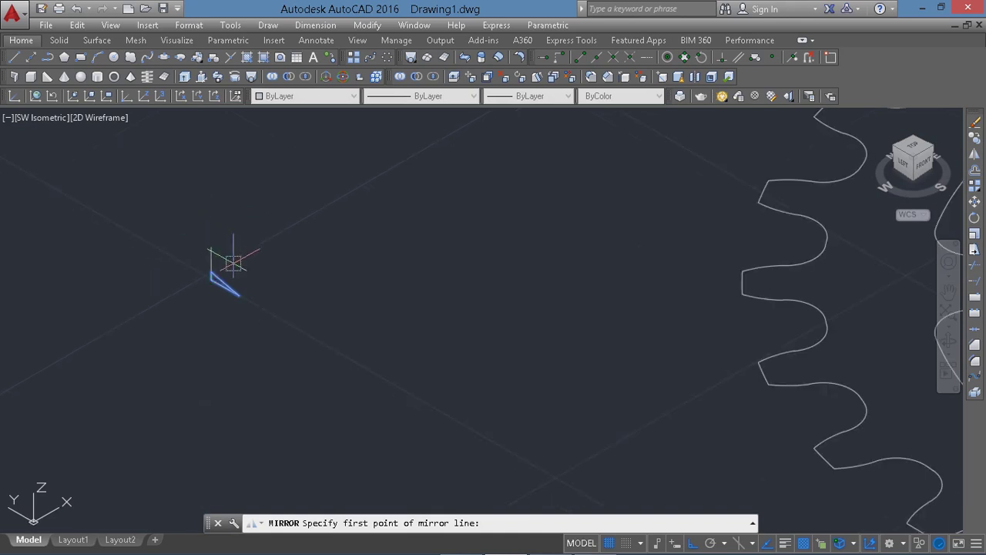
scroll(205, 260, "up", 2)
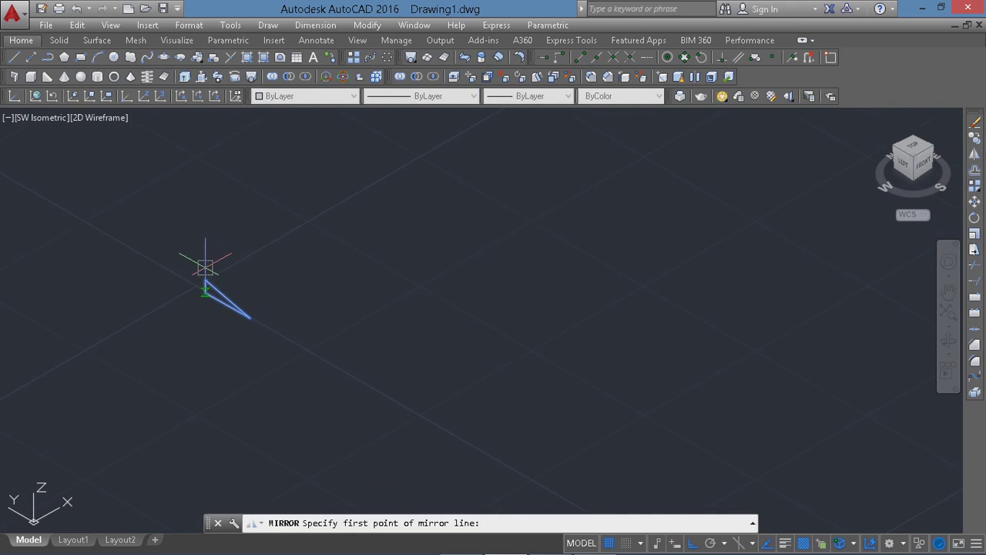
key("Return")
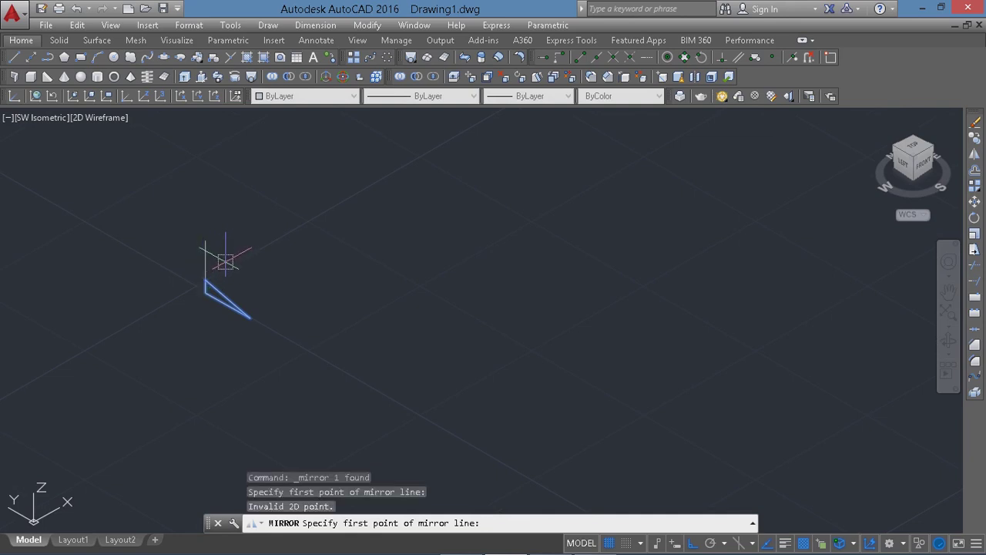
key("Return")
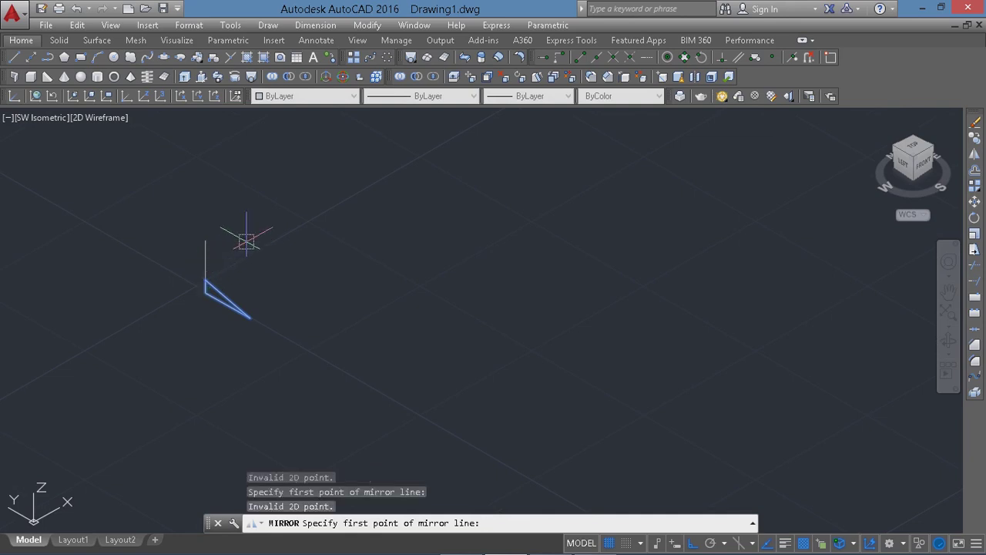
key("Escape")
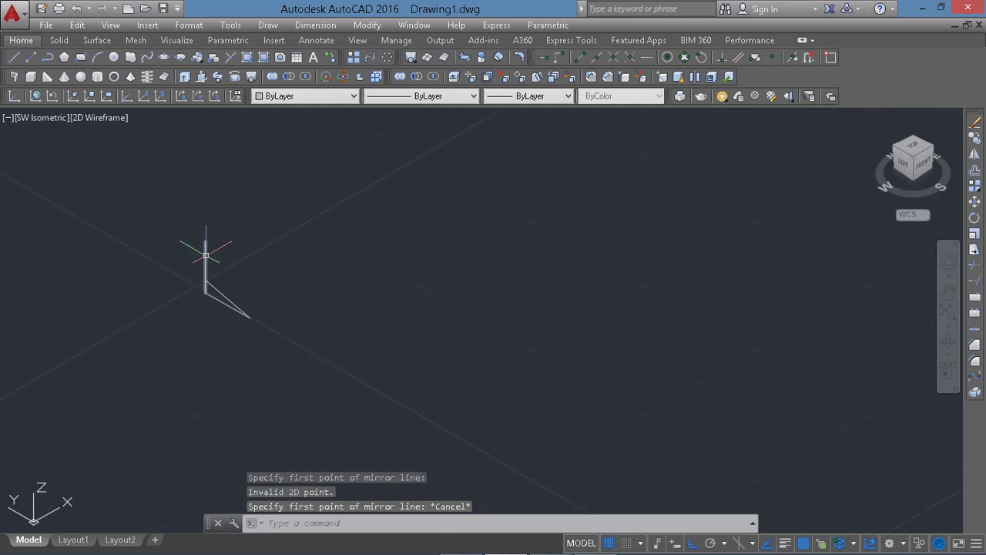
mouse_move(206, 284)
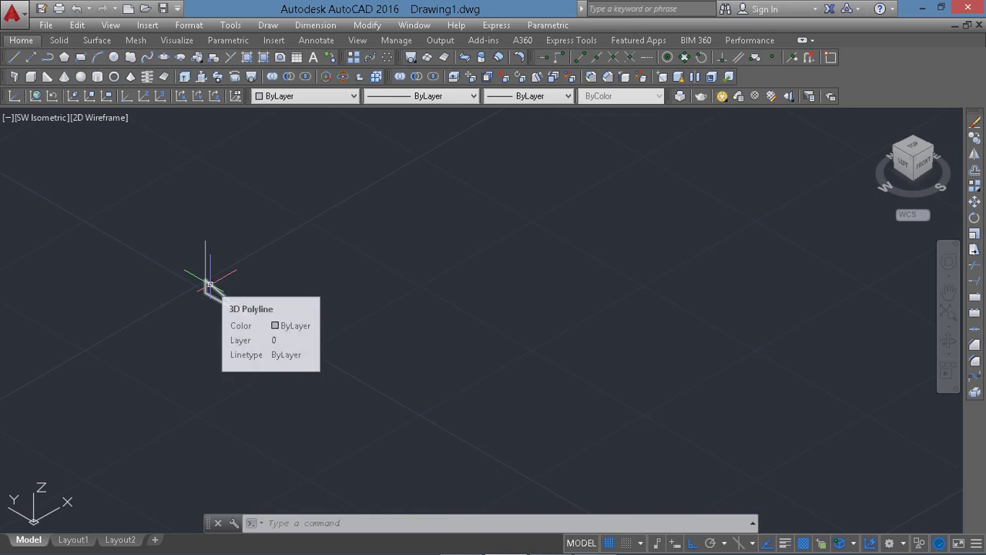
left_click(208, 284)
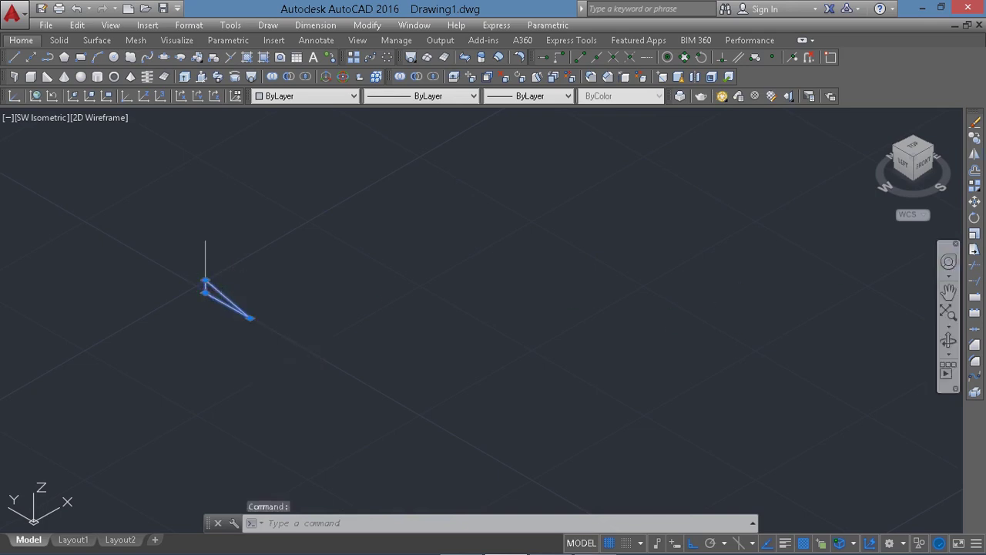
left_click(974, 153)
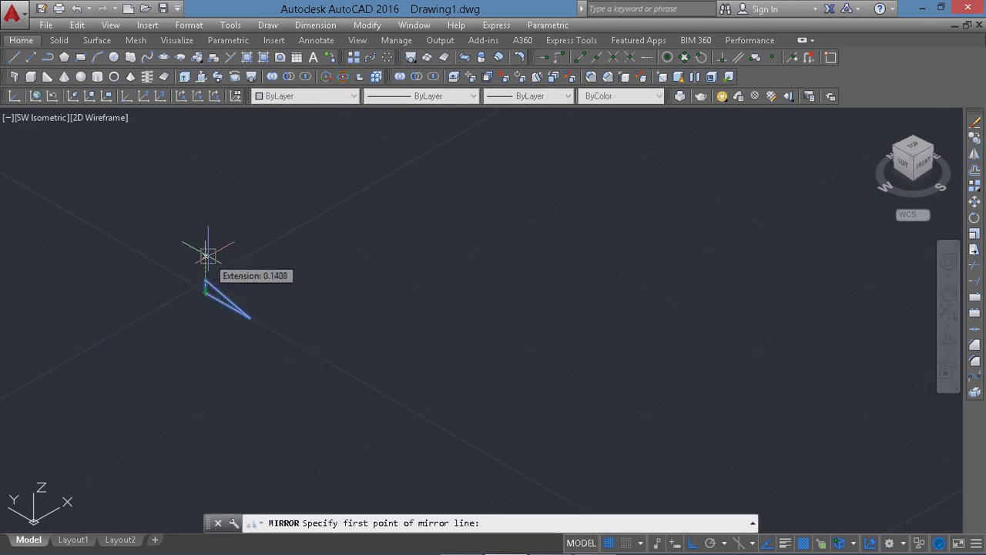
left_click(595, 57)
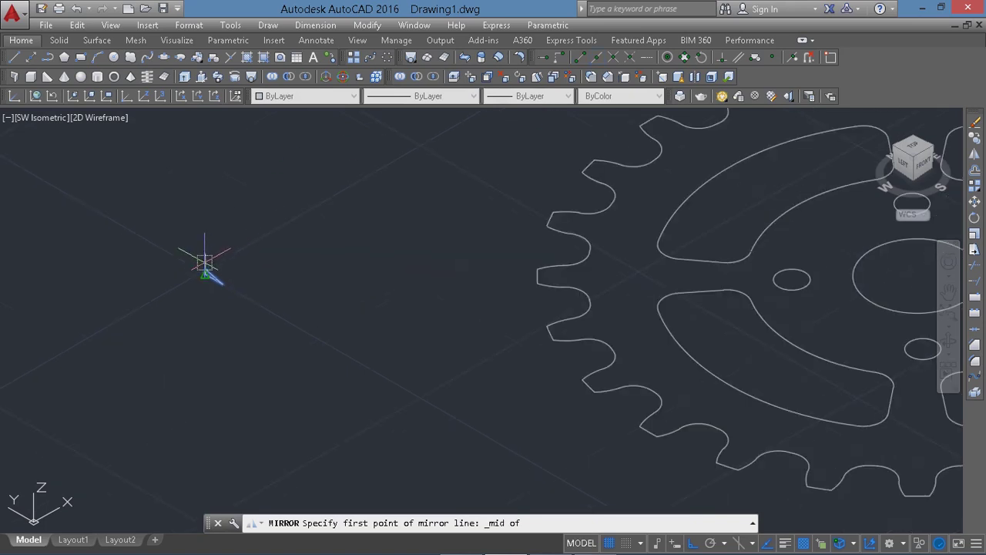
scroll(206, 262, "up", 2)
scroll(200, 272, "up", 4)
scroll(201, 266, "up", 1)
scroll(216, 229, "down", 5)
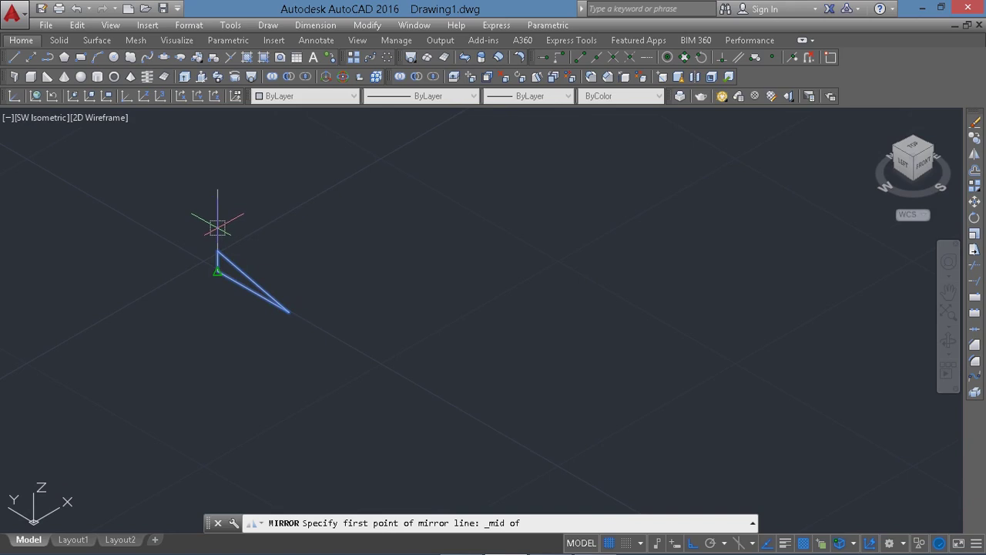
left_click(217, 228)
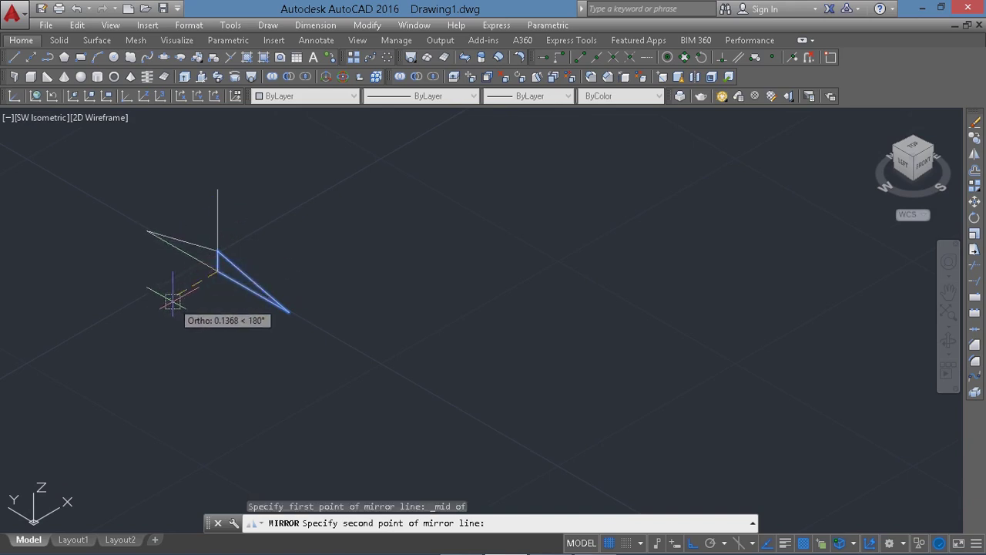
key("Return")
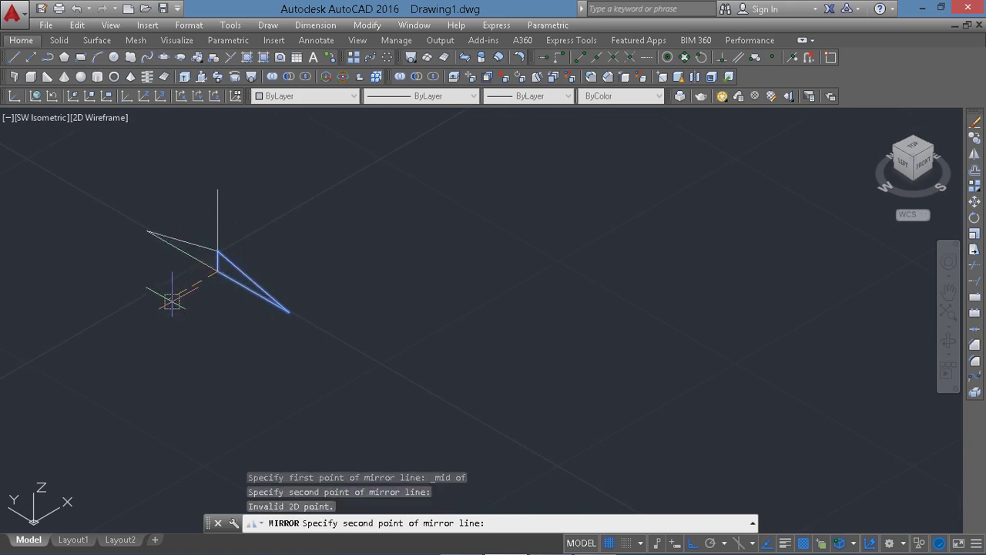
key("Escape")
scroll(173, 296, "down", 3)
scroll(176, 300, "down", 3)
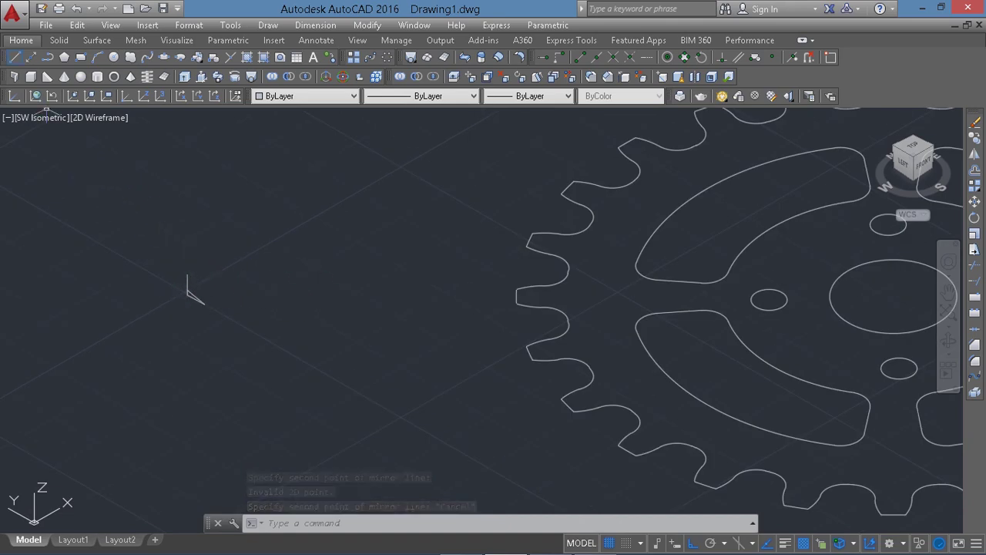
type("l")
key("Return")
Step: Draw a 0.2 line from the top of the vertical line
left_click(187, 275)
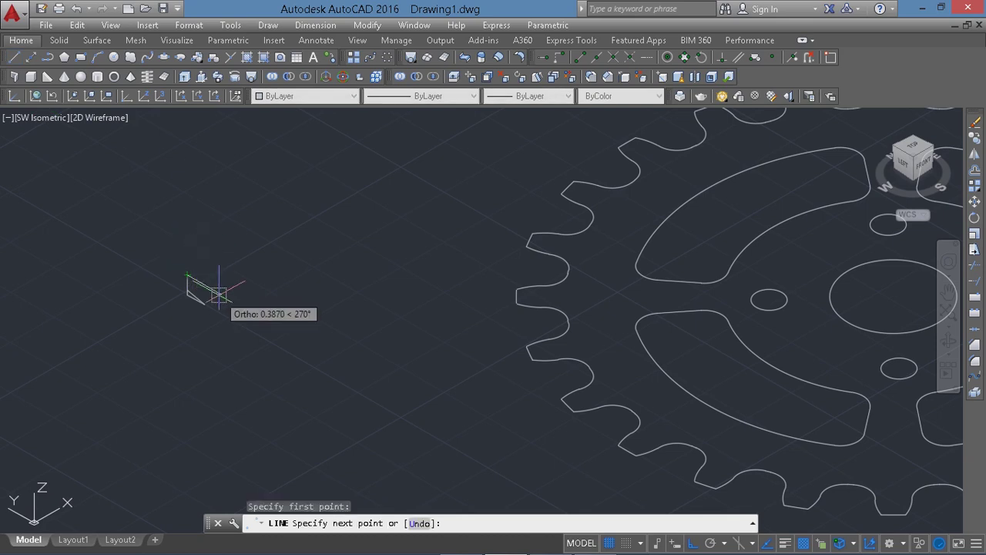
type(".2")
key("Return")
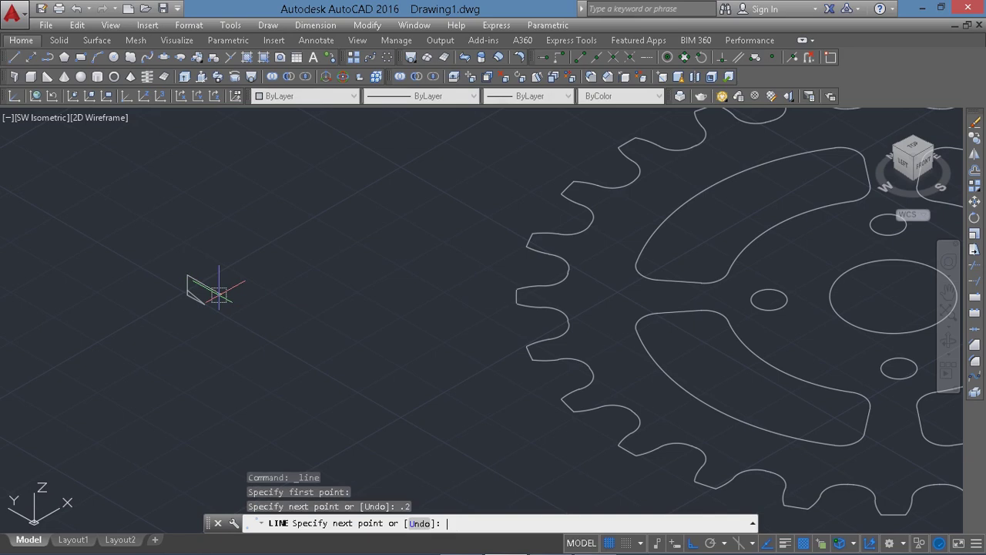
key("Return")
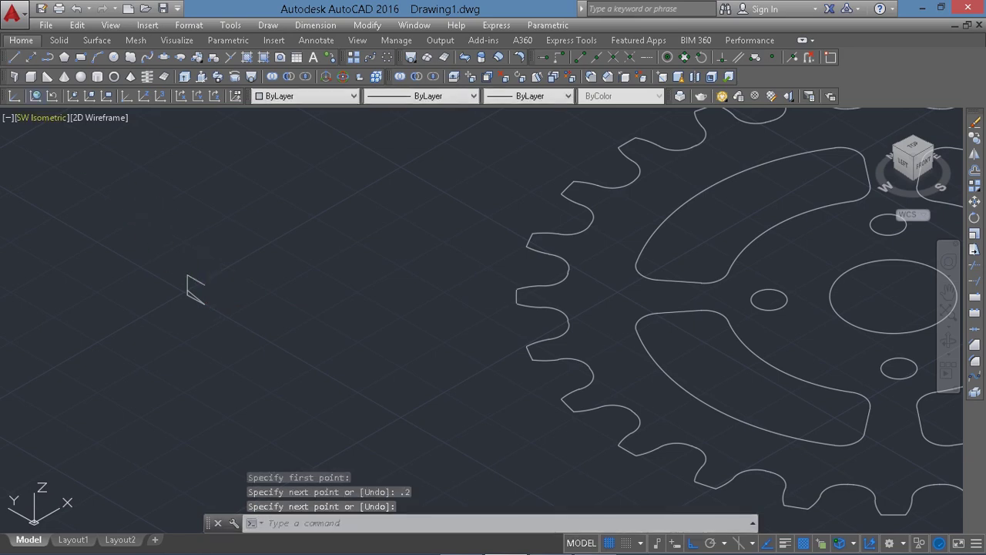
Step: Add the 0.05 segment and close the second triangle back to the vertical line
left_click(13, 58)
scroll(169, 248, "up", 2)
scroll(223, 334, "up", 4)
left_click(233, 341)
type(".05")
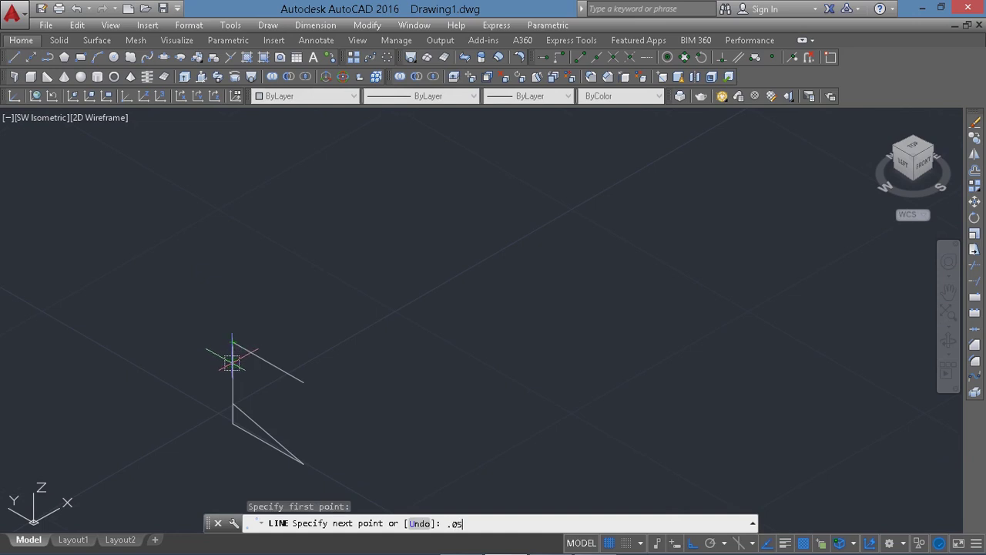
key("Return")
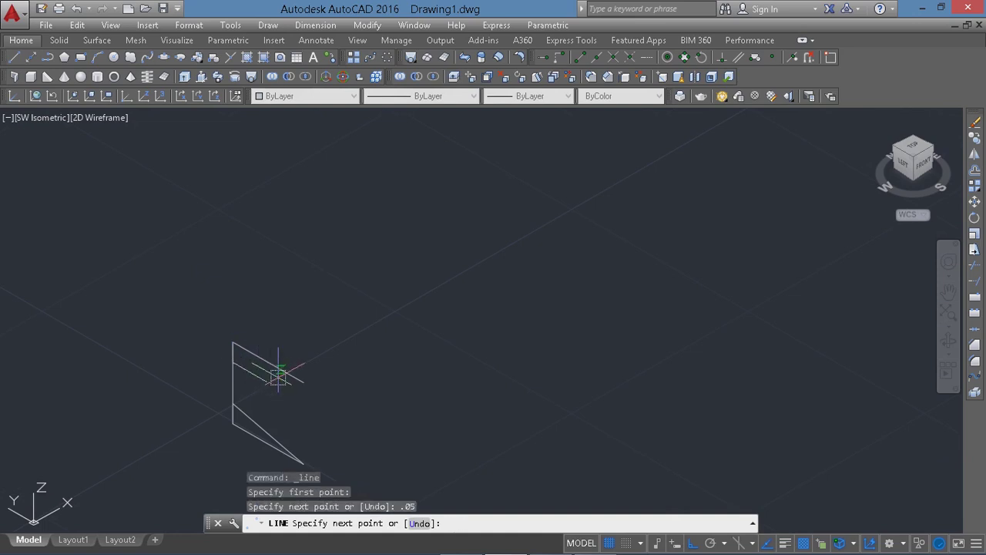
left_click(302, 381)
key("Return")
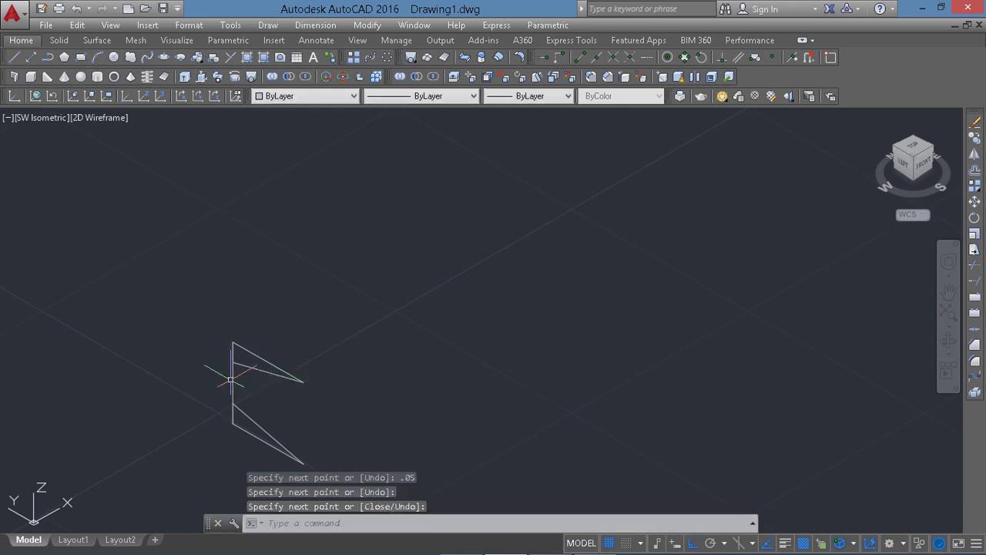
left_click(234, 381)
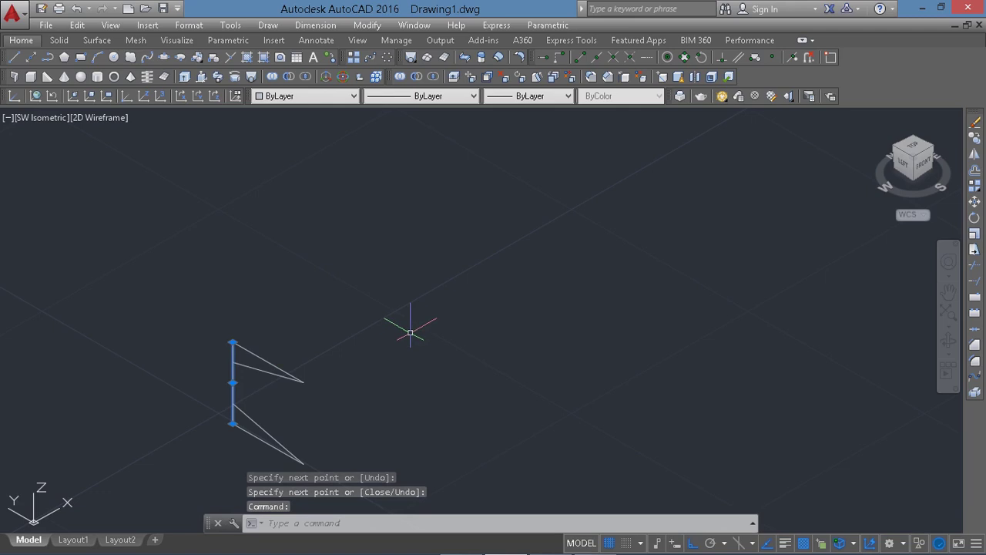
Step: Delete the stray vertical line and JOIN the upper triangle's three lines into one polyline
key("Delete")
left_click_drag(275, 319, 316, 393)
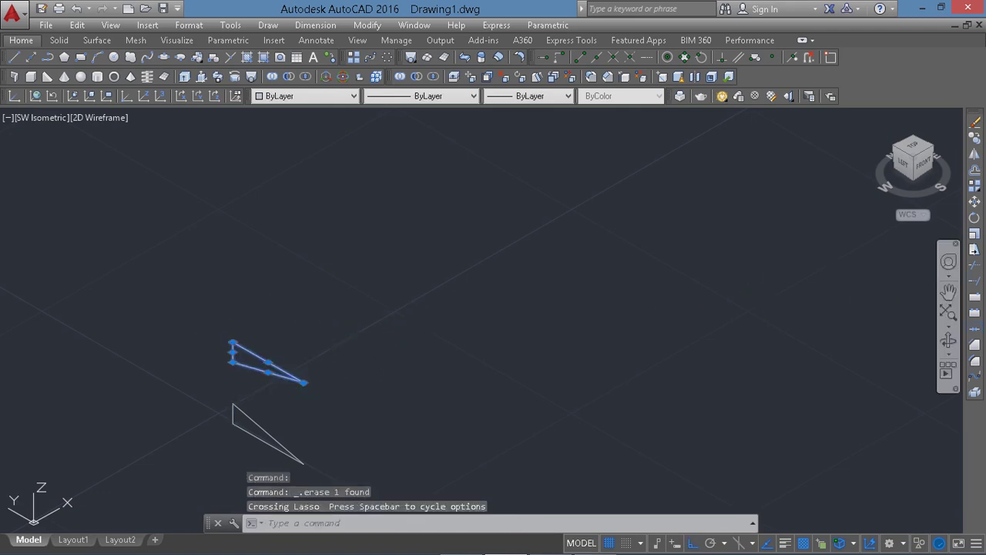
left_click(974, 328)
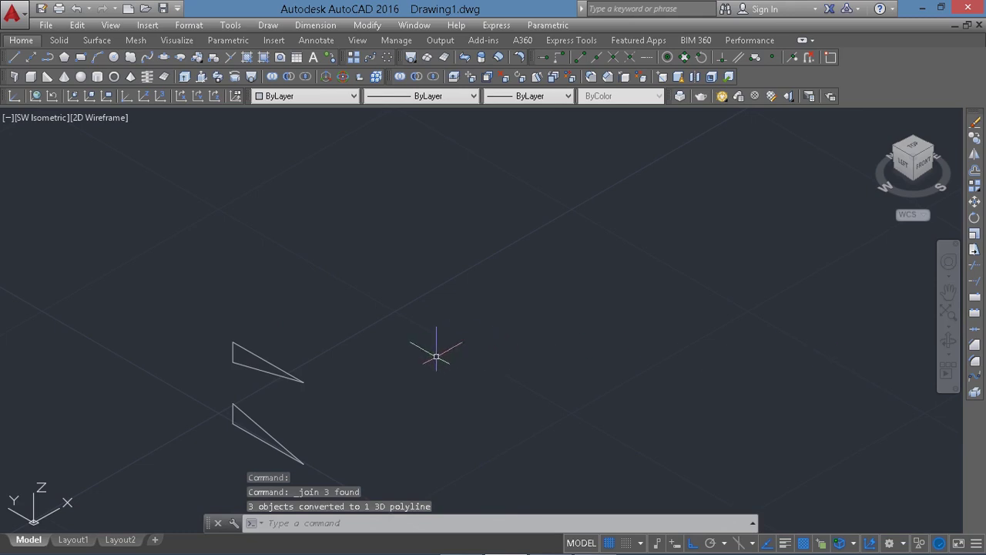
scroll(282, 385, "down", 3)
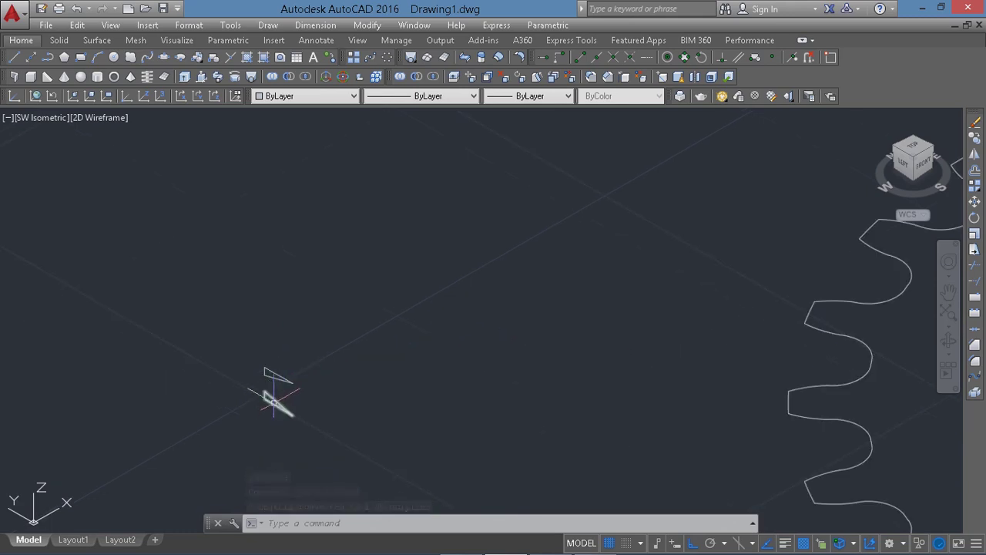
Step: Move both triangle profiles onto an outer sprocket tooth edge and view from Top
left_click(270, 393)
left_click(270, 373)
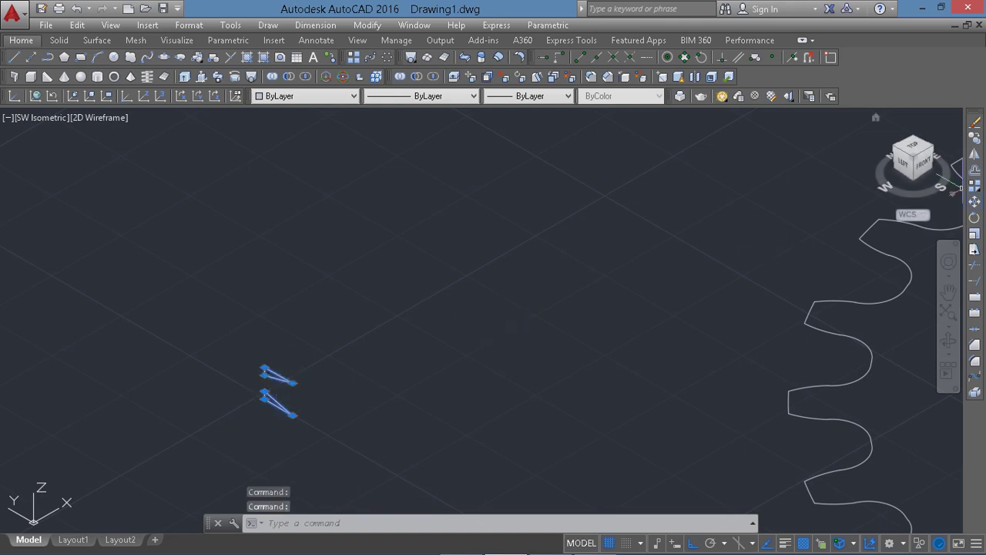
left_click(974, 200)
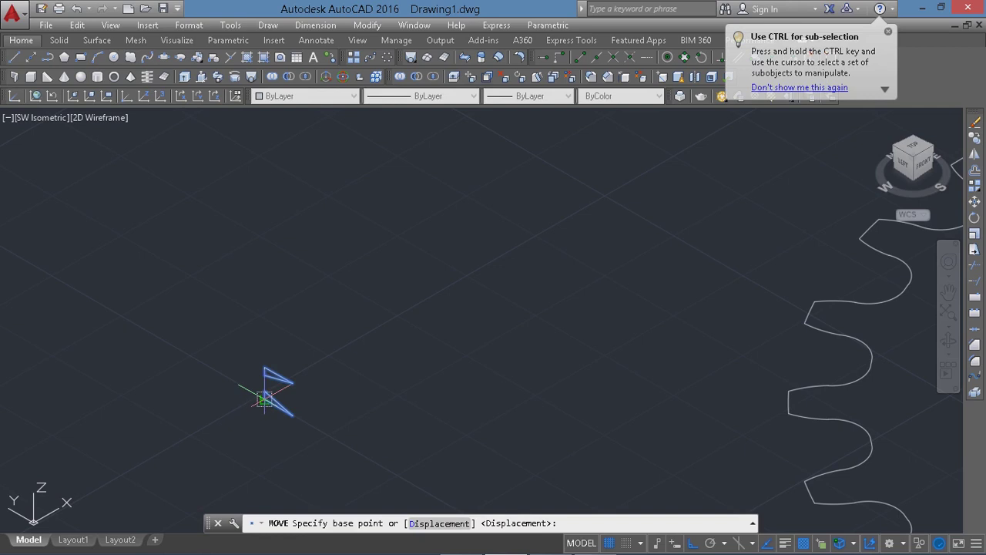
left_click(264, 398)
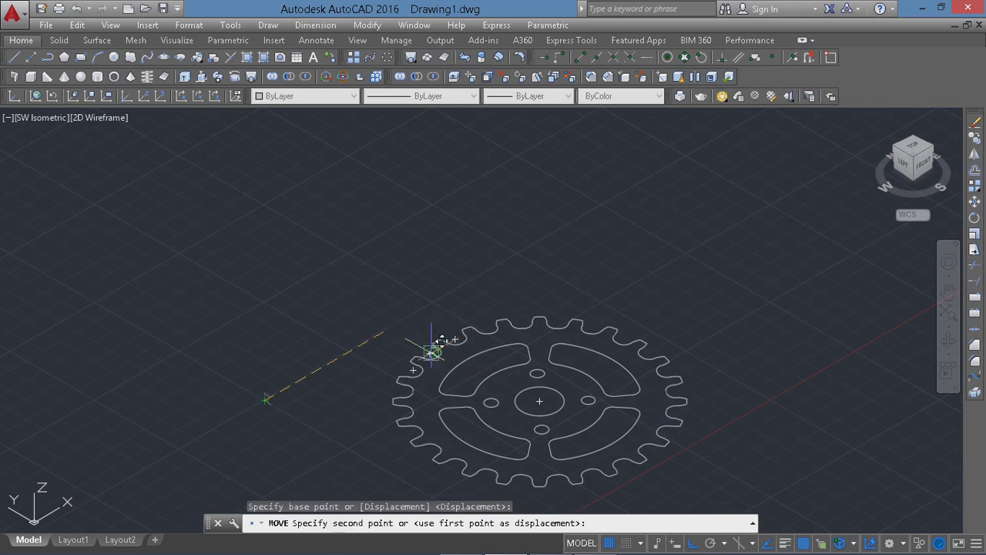
scroll(412, 359, "up", 4)
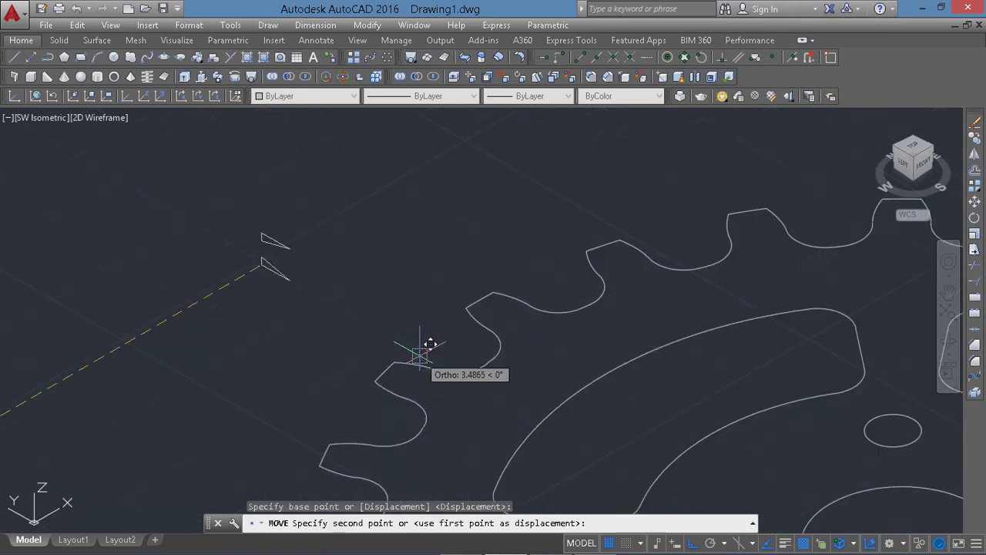
left_click(466, 308)
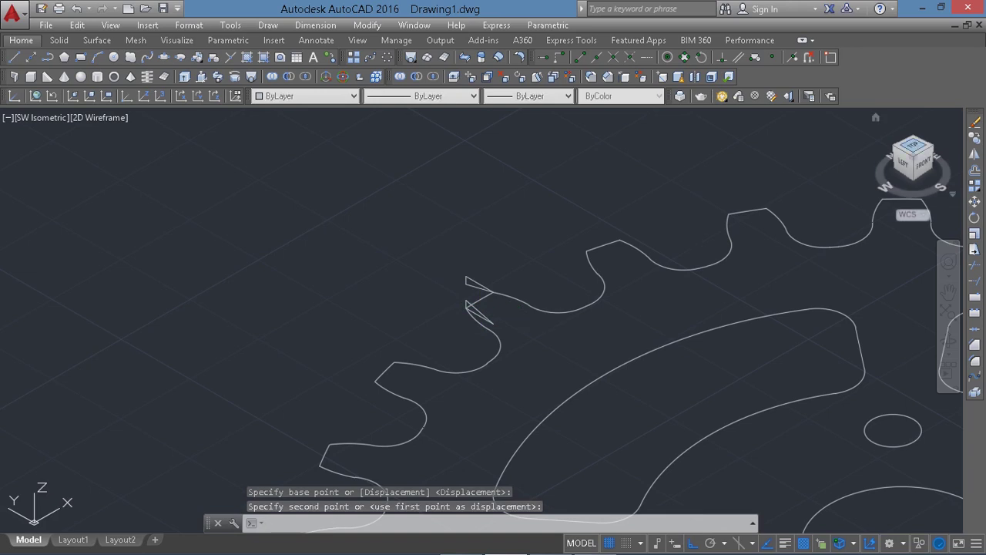
left_click(912, 147)
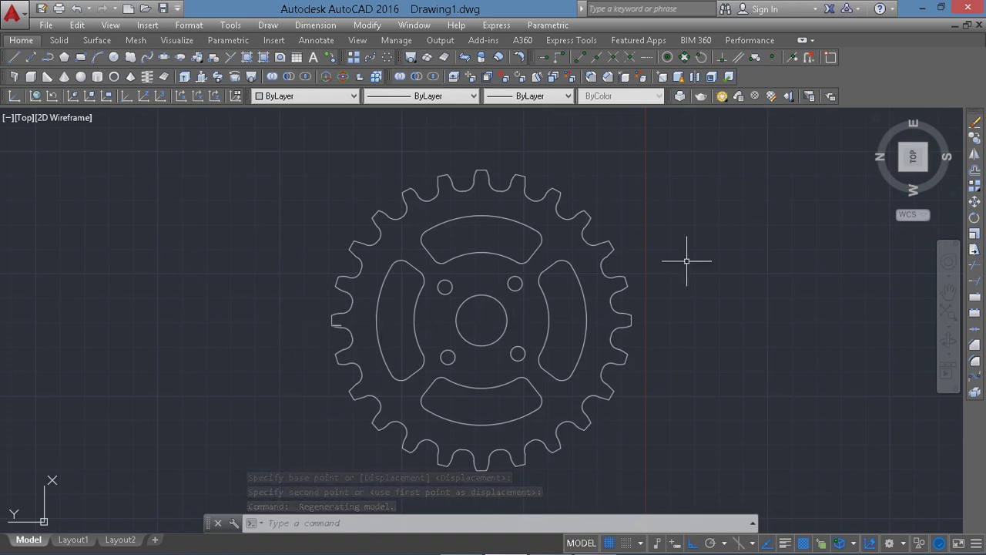
Step: Reorient the ViewCube to the southwest isometric view and zoom to frame the sprocket
left_click(954, 126)
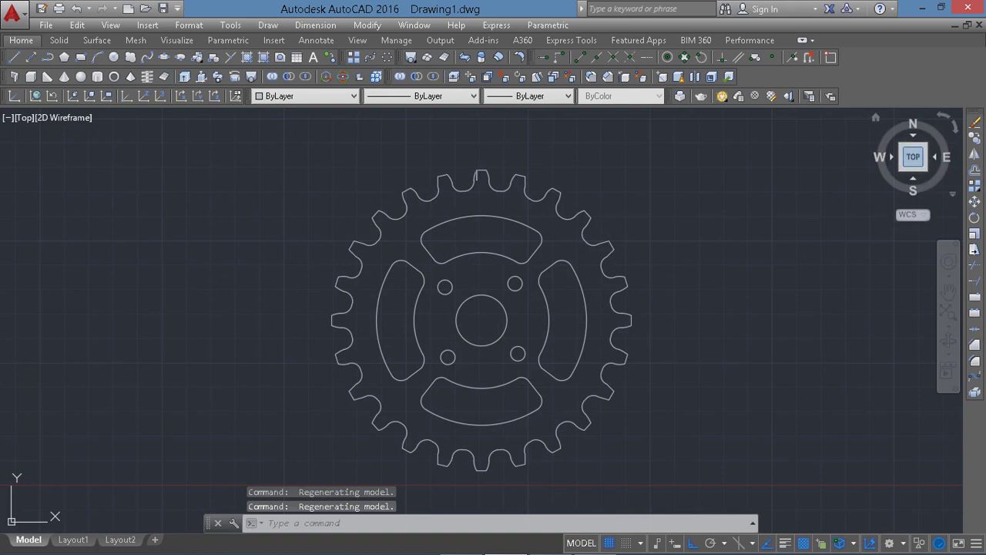
left_click(899, 168)
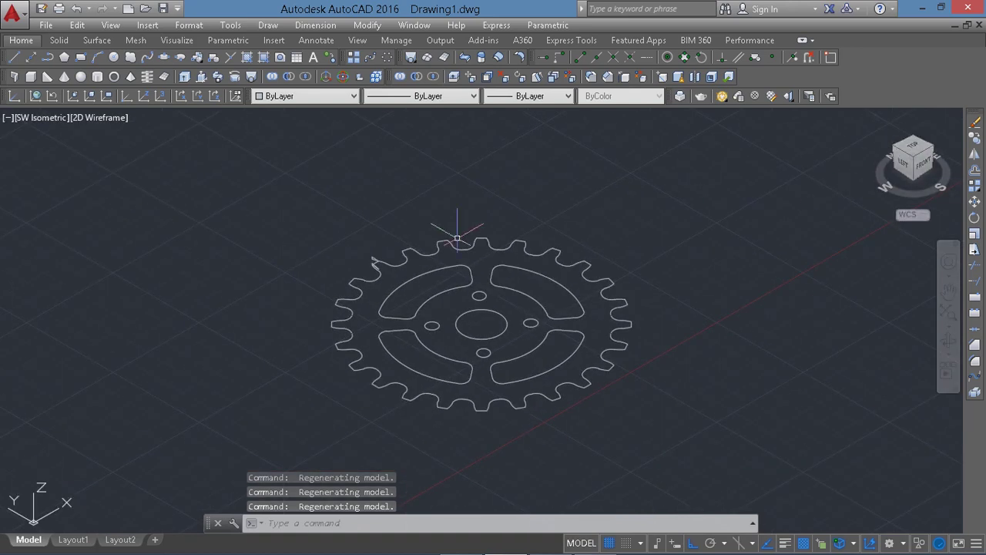
scroll(382, 252, "up", 2)
scroll(374, 266, "up", 6)
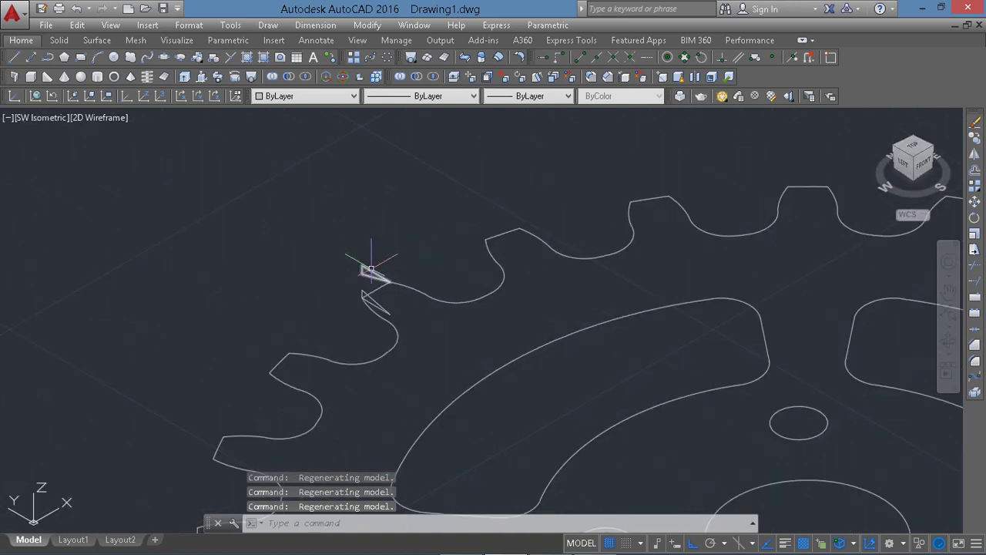
scroll(377, 297, "down", 5)
scroll(377, 297, "down", 3)
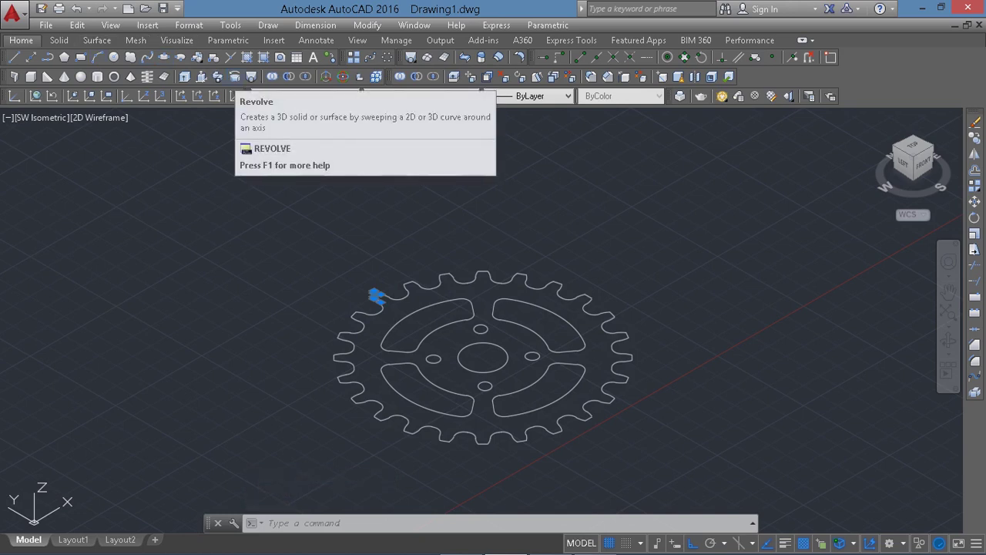
left_click(235, 76)
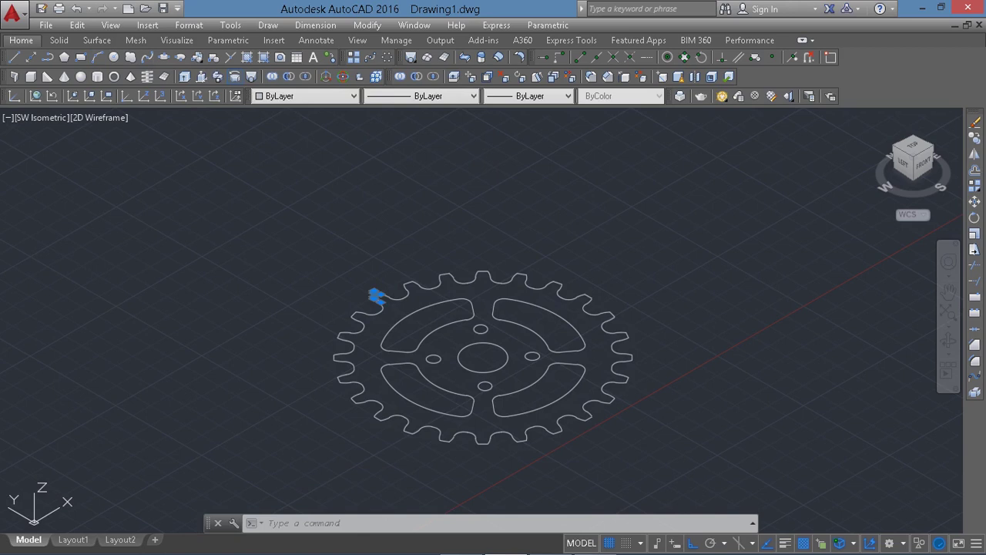
left_click(482, 355)
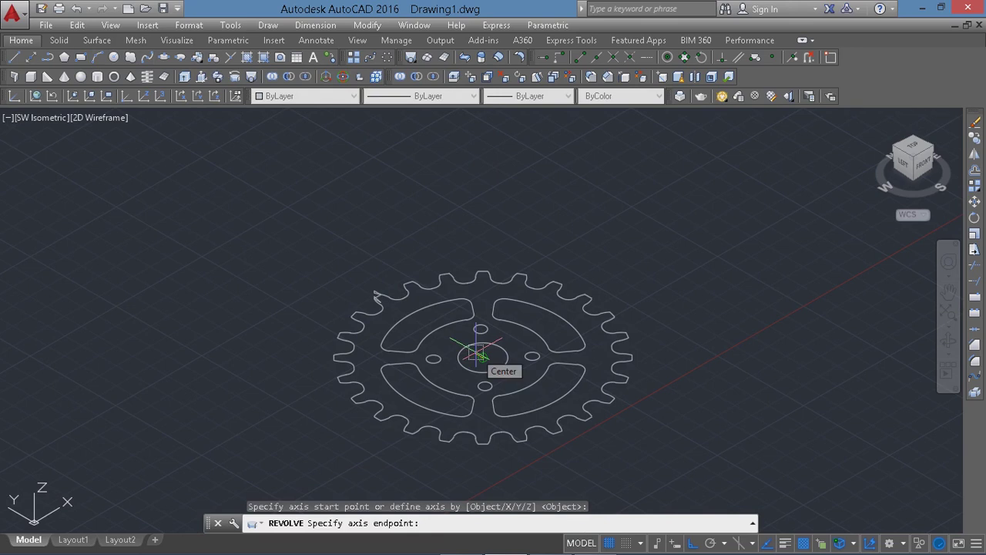
left_click(652, 290)
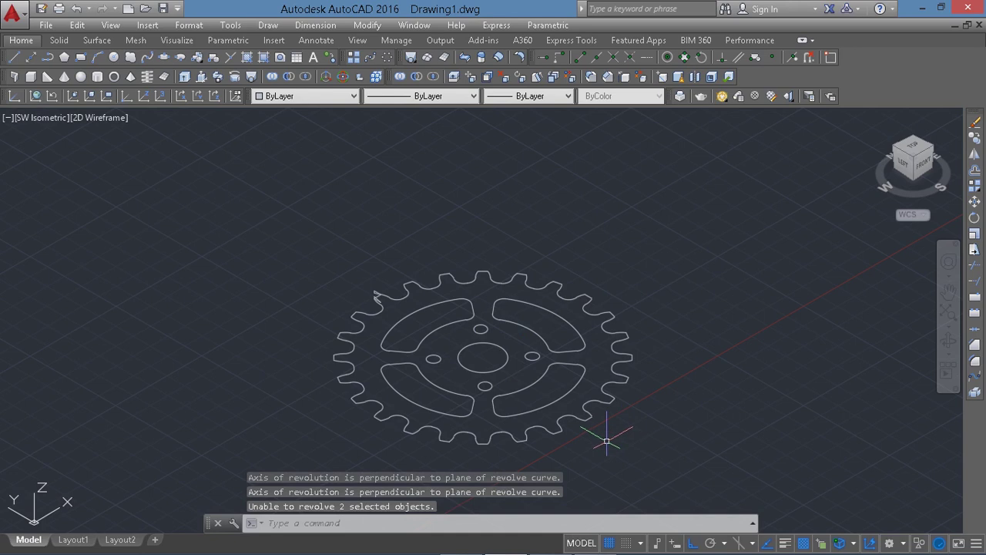
scroll(374, 285, "up", 4)
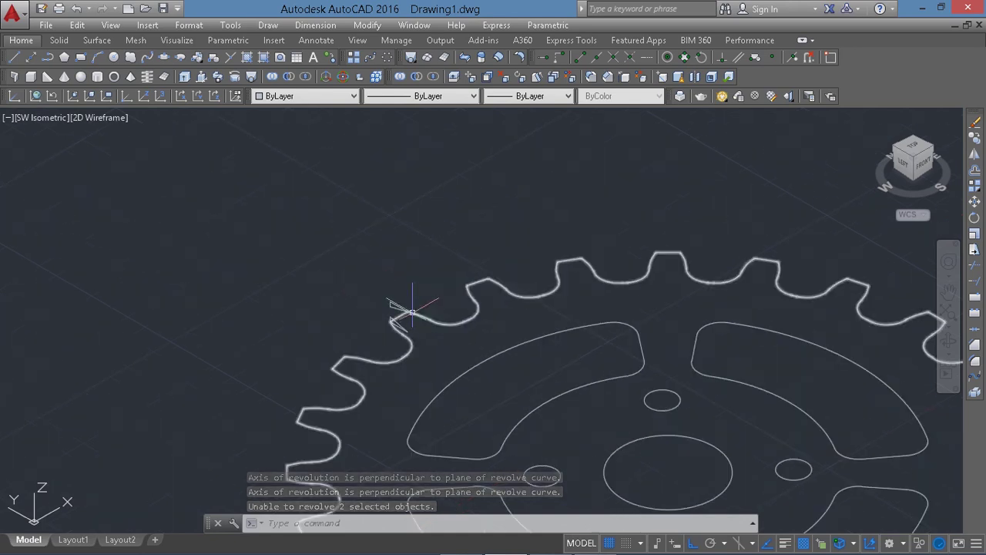
Step: Revolve both triangle profiles 360° about a vertical axis through the gear centre
left_click(396, 306)
left_click(399, 320)
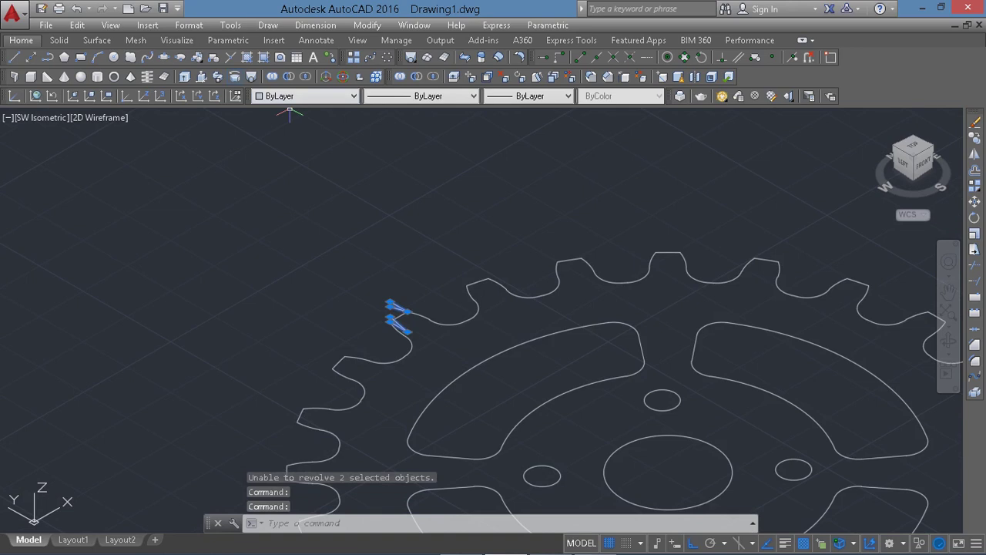
key("Return")
scroll(391, 247, "down", 3)
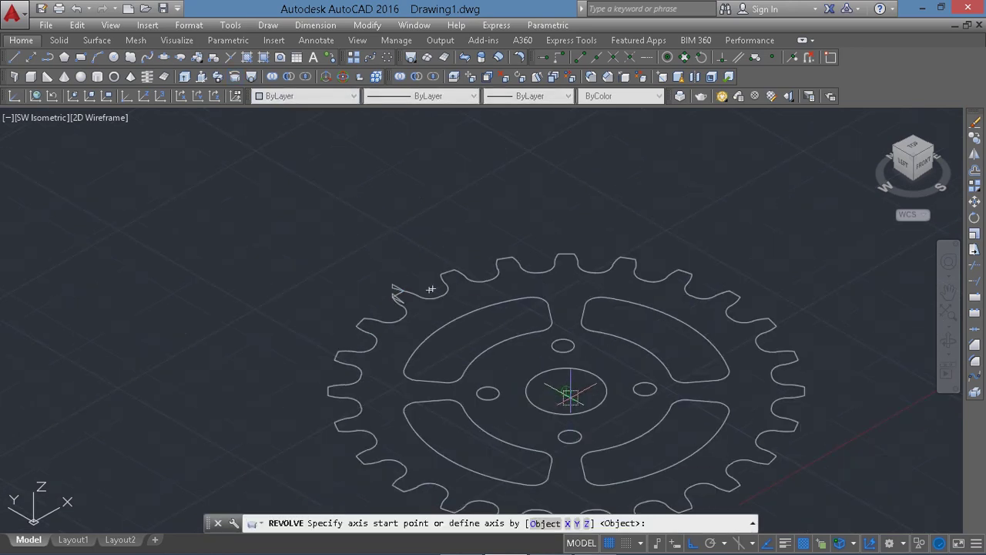
left_click(566, 392)
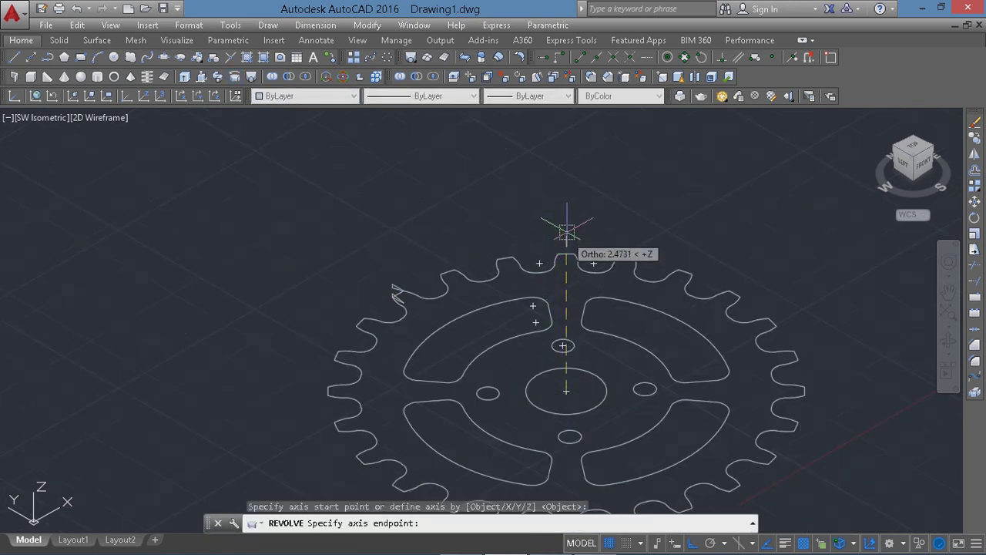
left_click(563, 199)
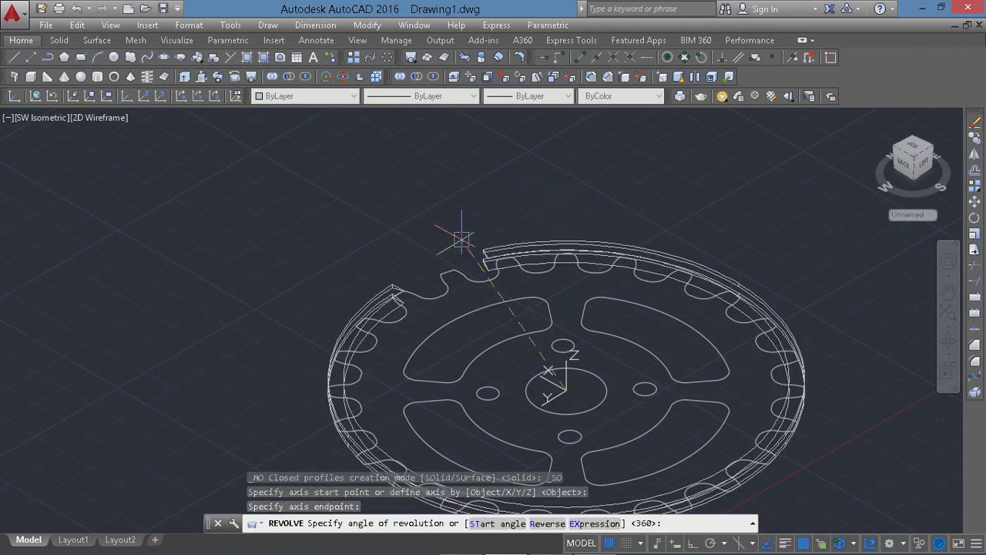
scroll(393, 282, "up", 5)
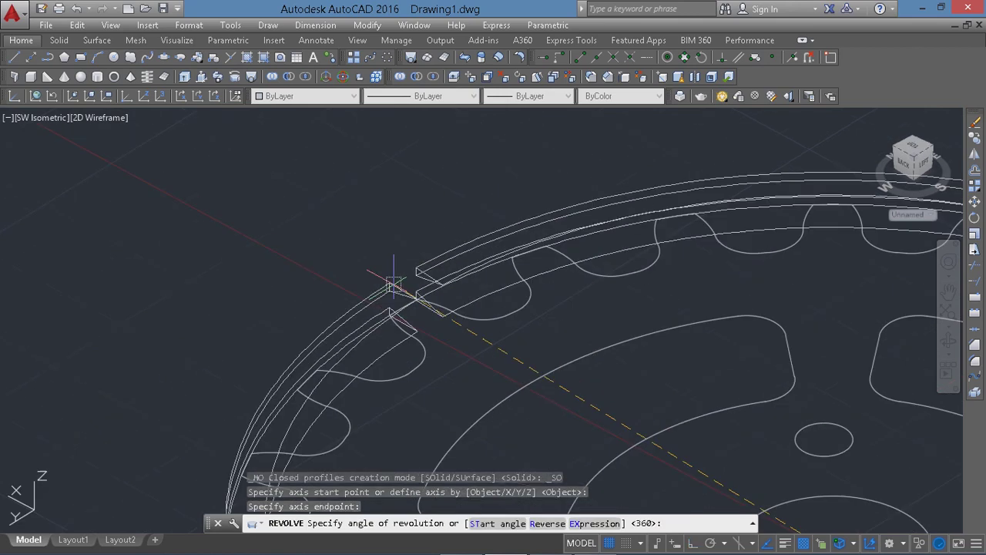
key("Return")
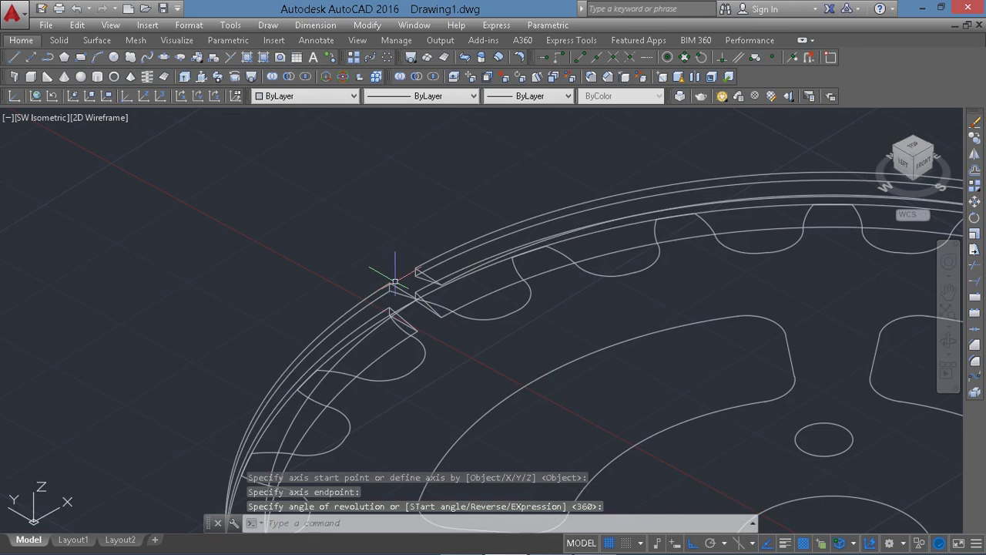
scroll(394, 282, "down", 5)
scroll(405, 277, "up", 4)
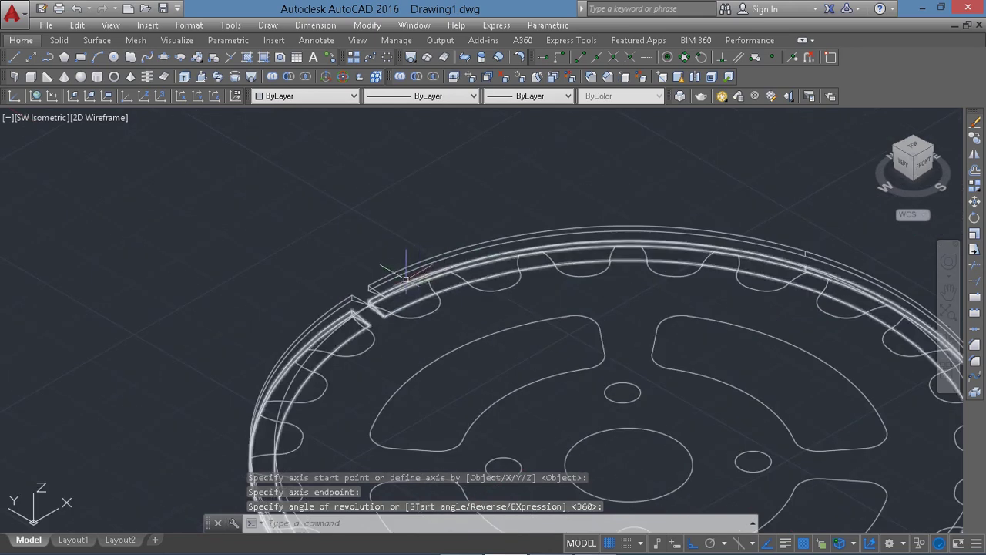
scroll(405, 277, "up", 2)
scroll(387, 275, "up", 2)
scroll(361, 281, "up", 2)
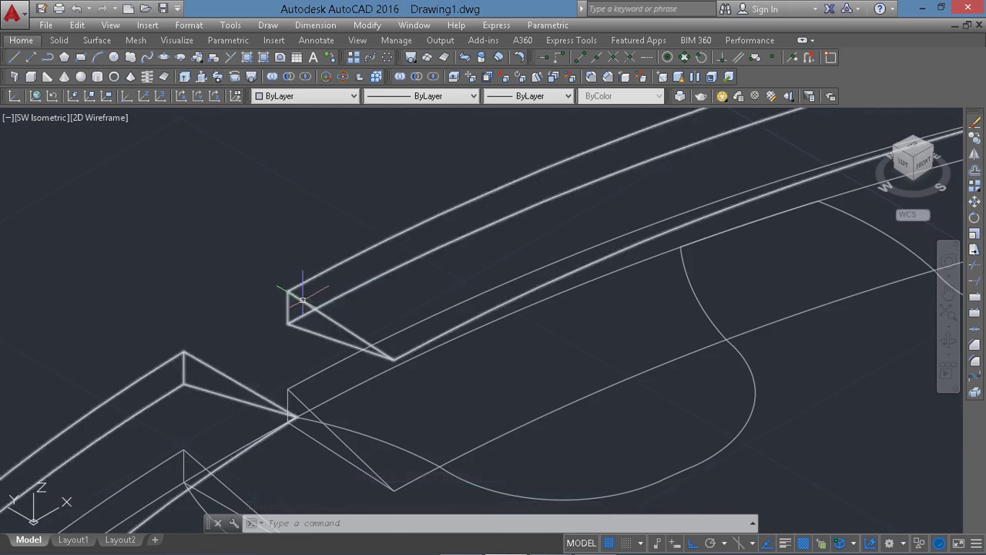
Step: Select the revolved ring solid and pick one of its corner points
left_click(303, 299)
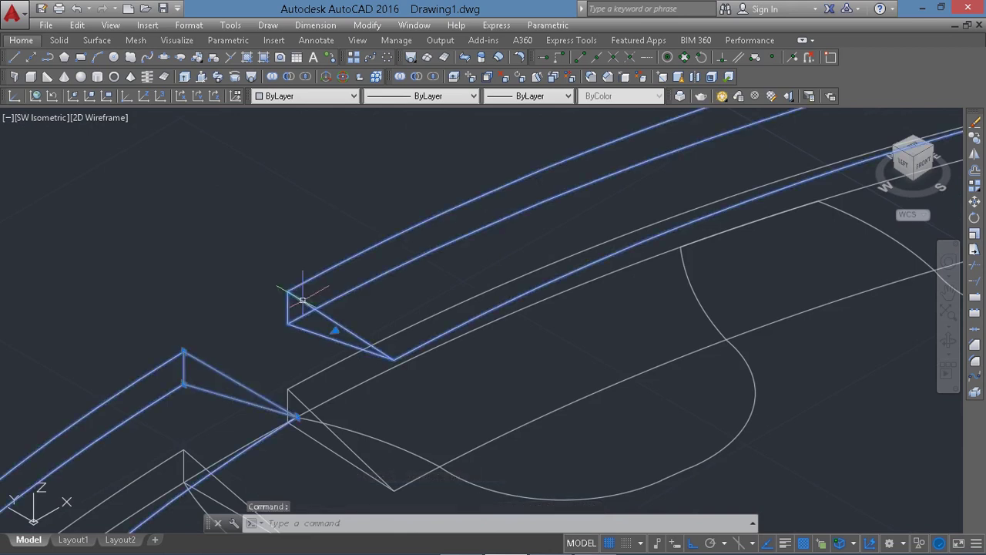
left_click(335, 329)
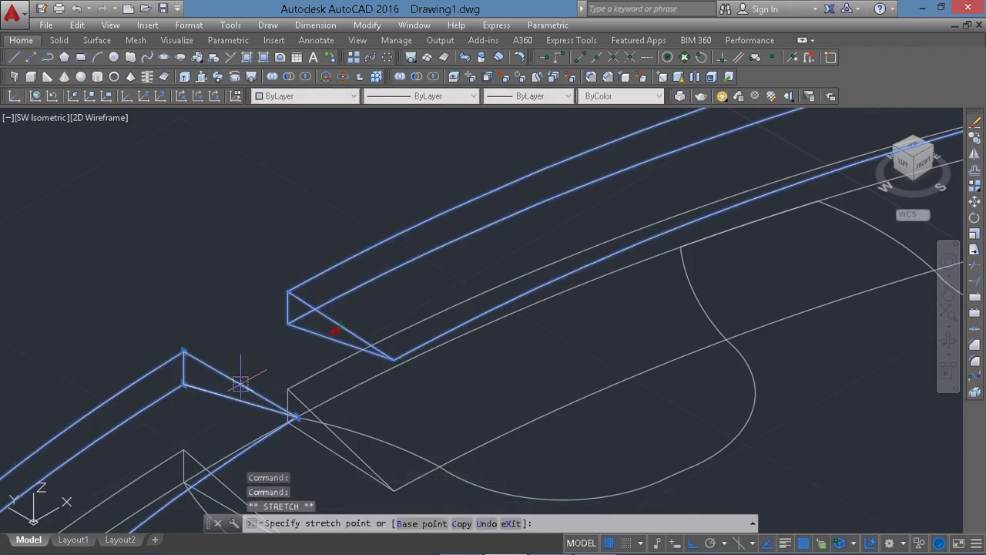
scroll(246, 385, "down", 1)
scroll(293, 381, "down", 2)
scroll(323, 370, "down", 2)
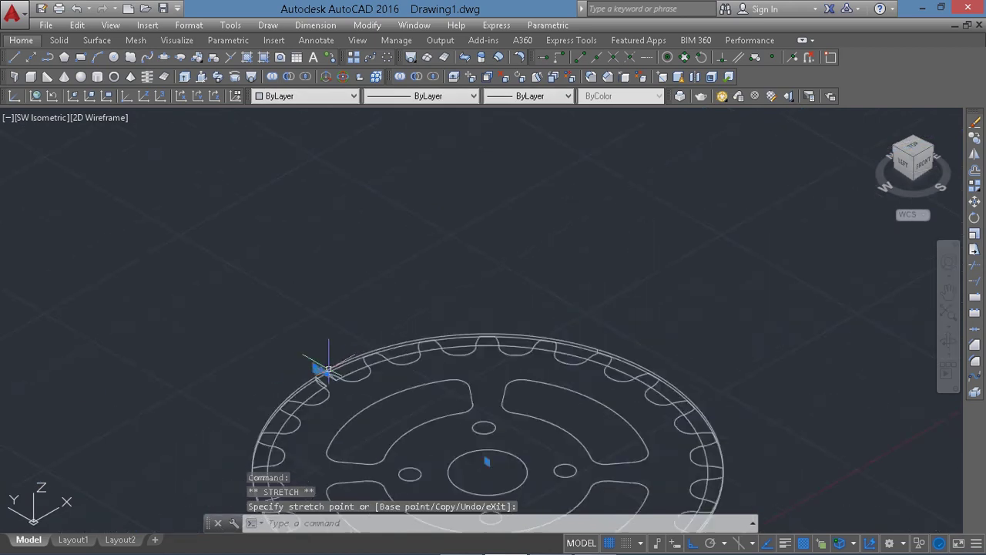
scroll(354, 385, "down", 2)
scroll(369, 409, "up", 4)
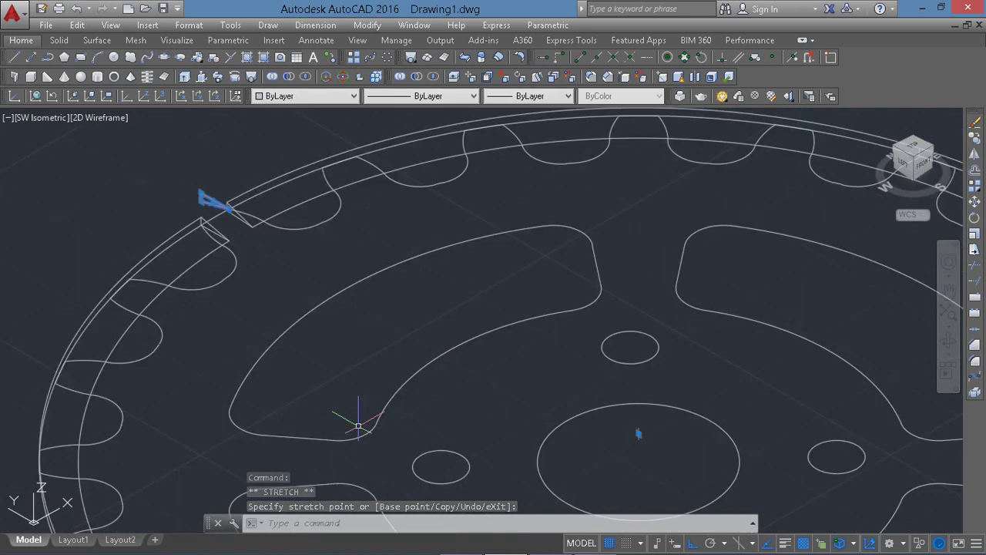
scroll(359, 424, "down", 2)
Step: Grab the tooth triangle profile's corner grip to start stretching it
left_click(302, 341)
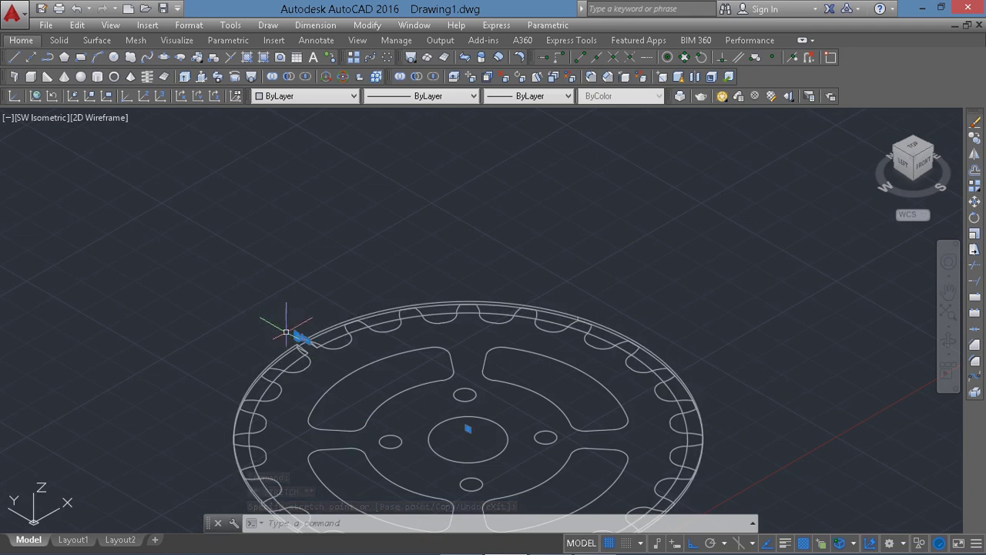
scroll(307, 342, "up", 3)
scroll(312, 341, "up", 3)
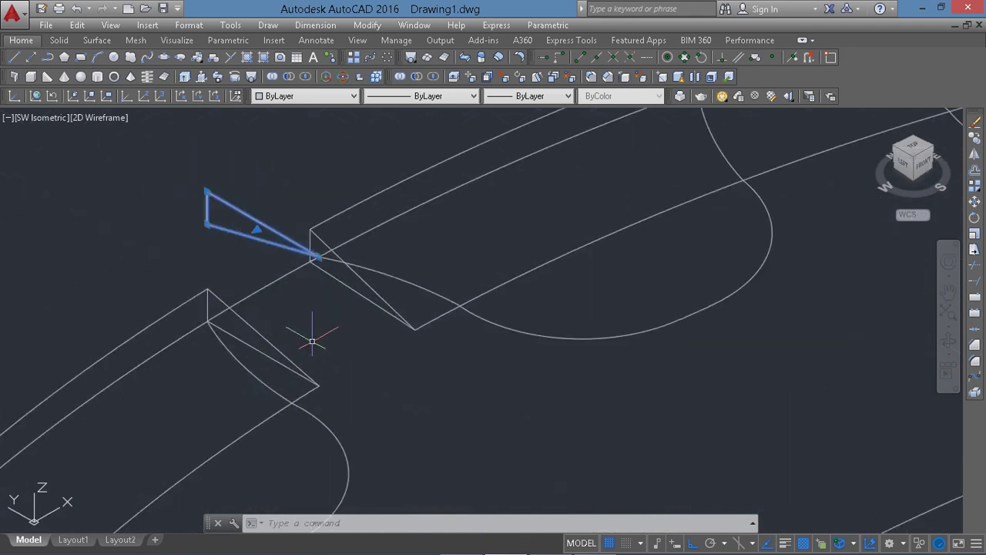
left_click(350, 279)
left_click(356, 282)
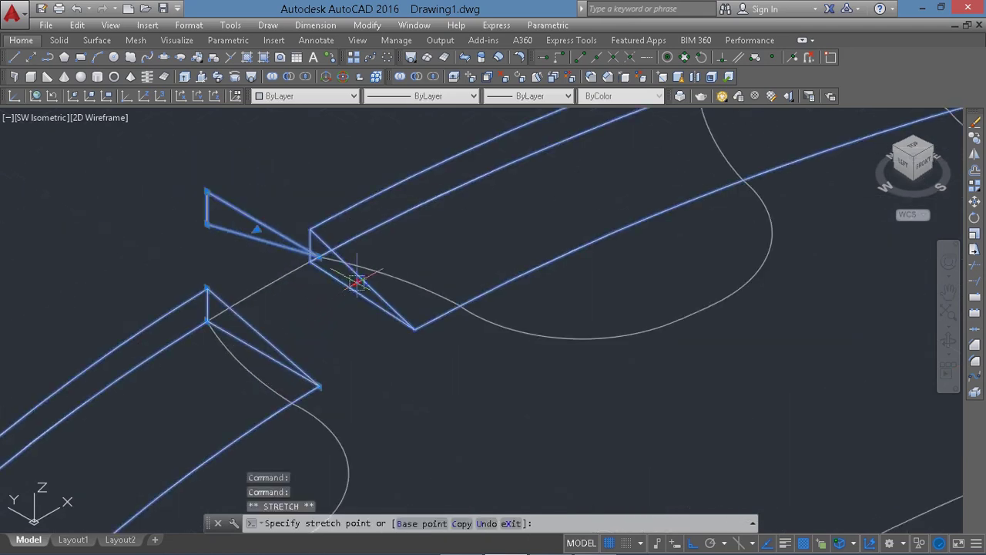
scroll(269, 334, "down", 2)
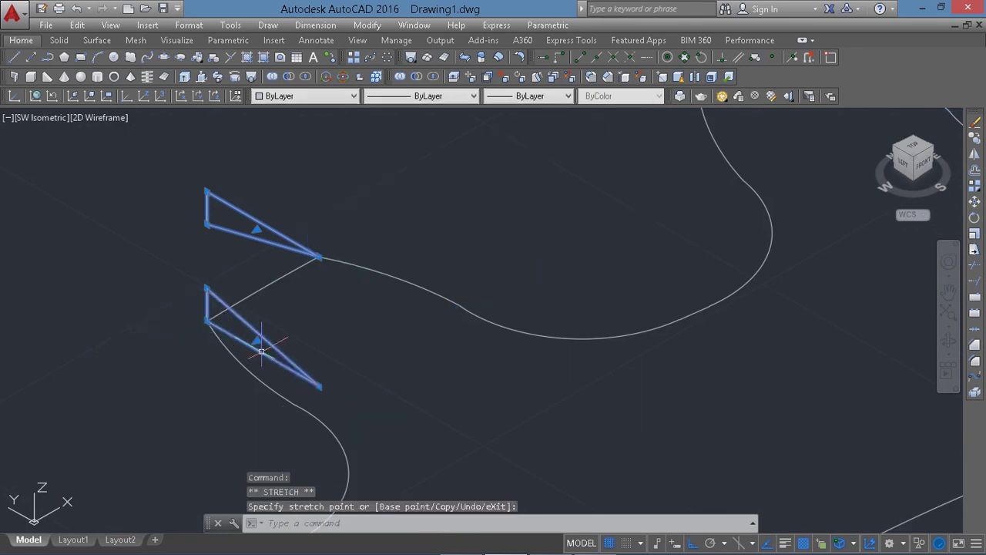
scroll(265, 347, "down", 3)
scroll(265, 347, "down", 2)
scroll(265, 344, "down", 2)
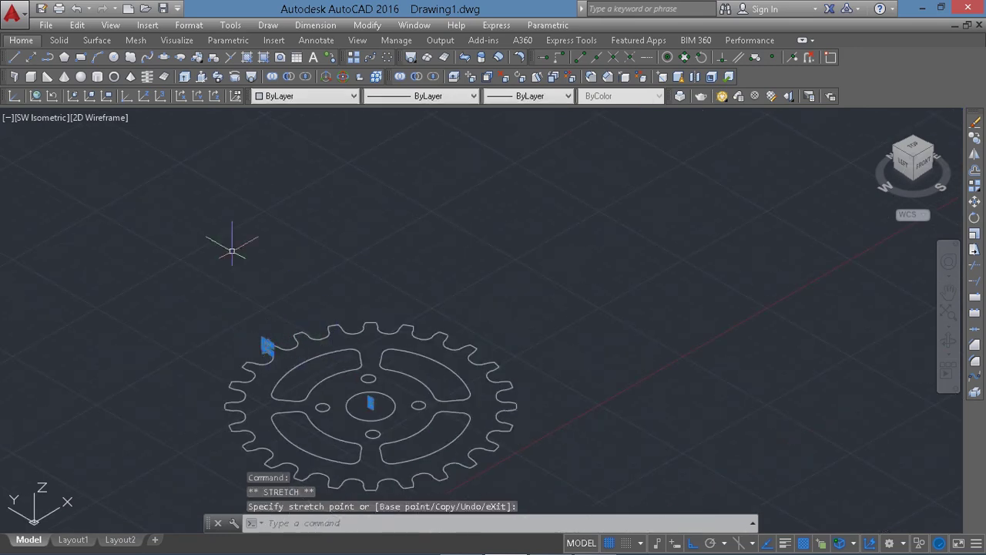
left_click(98, 117)
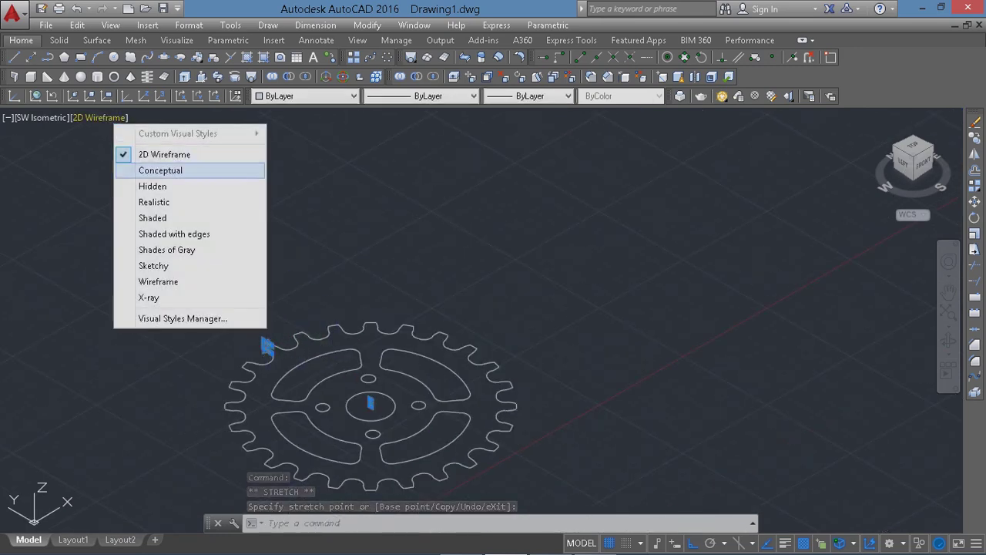
Step: Switch the viewport to the Realistic visual style
left_click(146, 202)
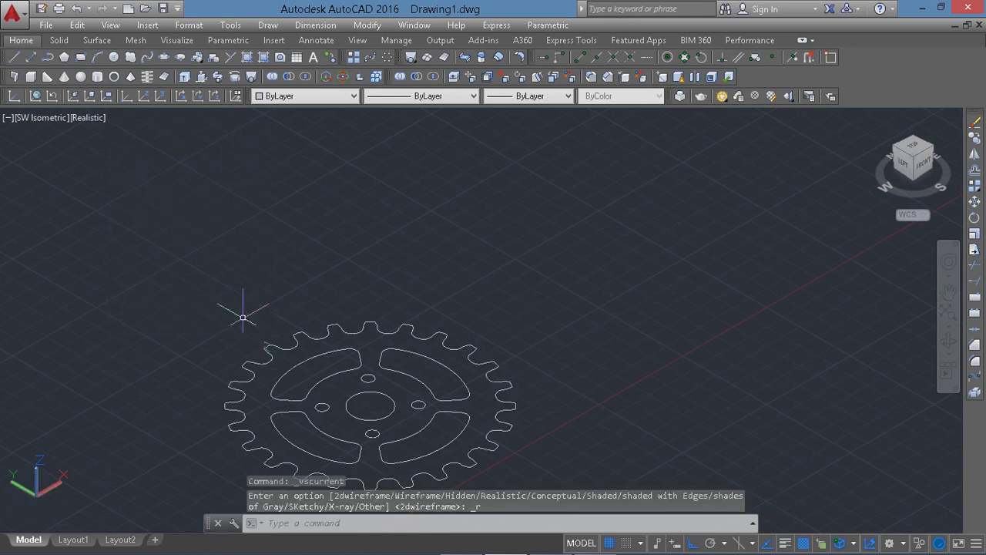
scroll(266, 347, "up", 2)
scroll(282, 299, "up", 5)
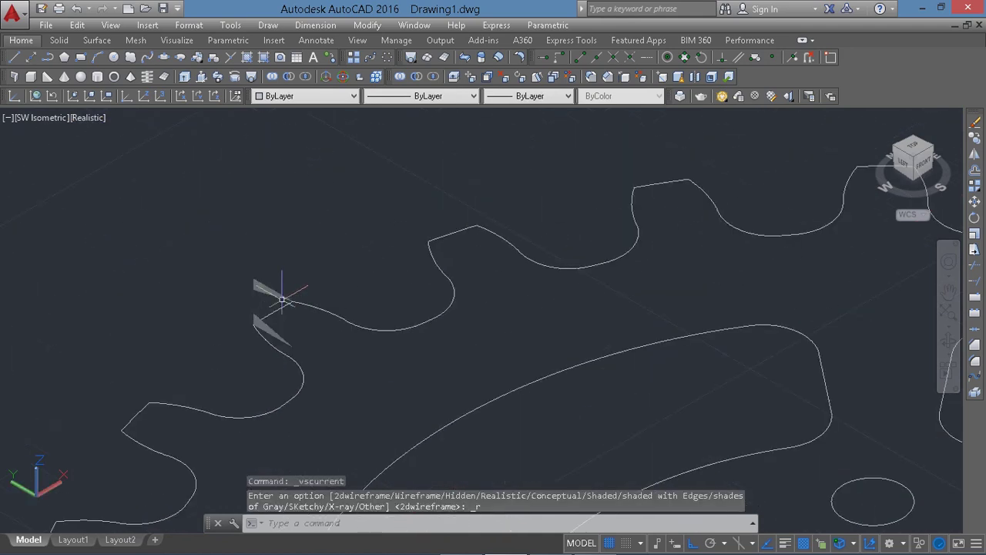
Step: Undo the style change, the grip edit and the earlier zooms
key("ctrl+z")
key("ctrl+z")
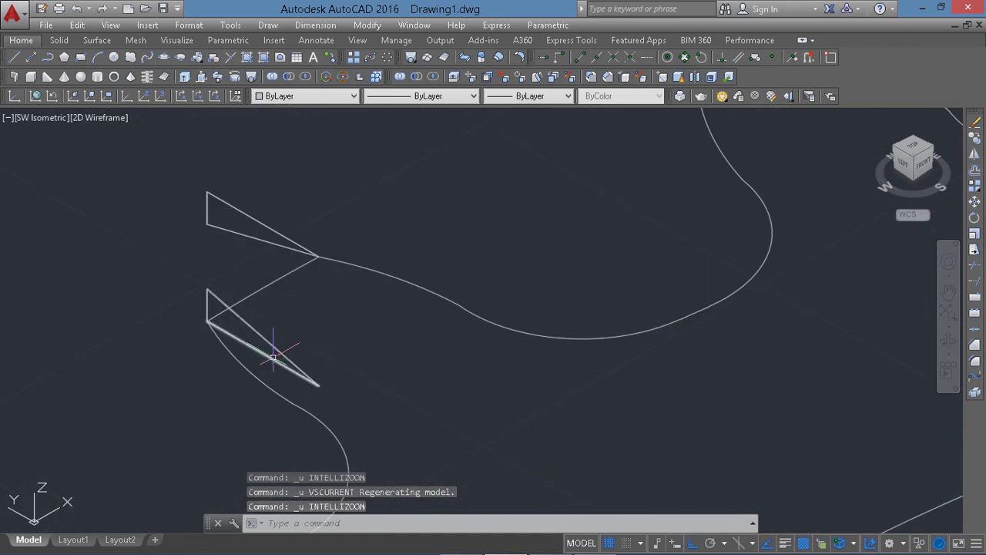
key("ctrl+z")
key("ctrl+z")
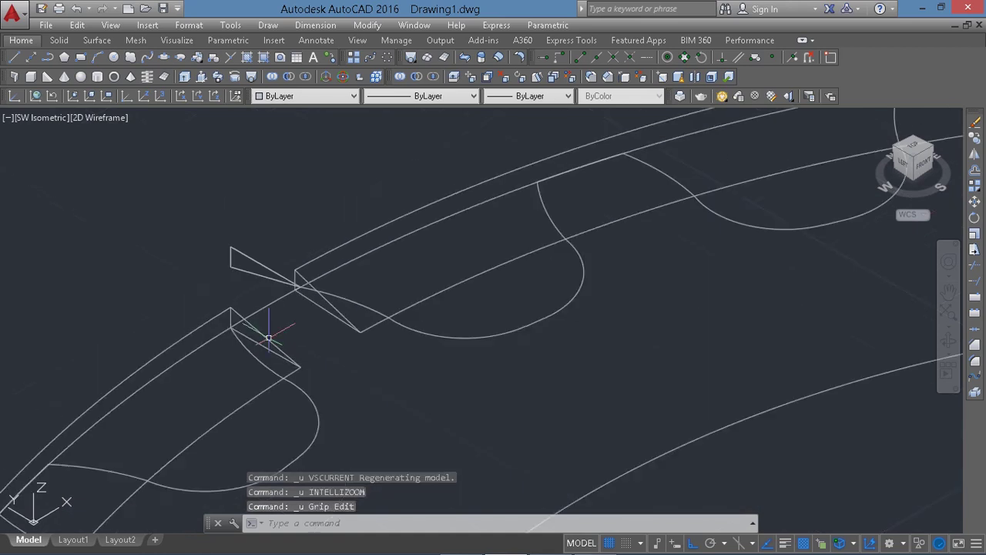
key("ctrl+z")
key("ctrl+z")
scroll(269, 338, "down", 2)
scroll(269, 337, "down", 2)
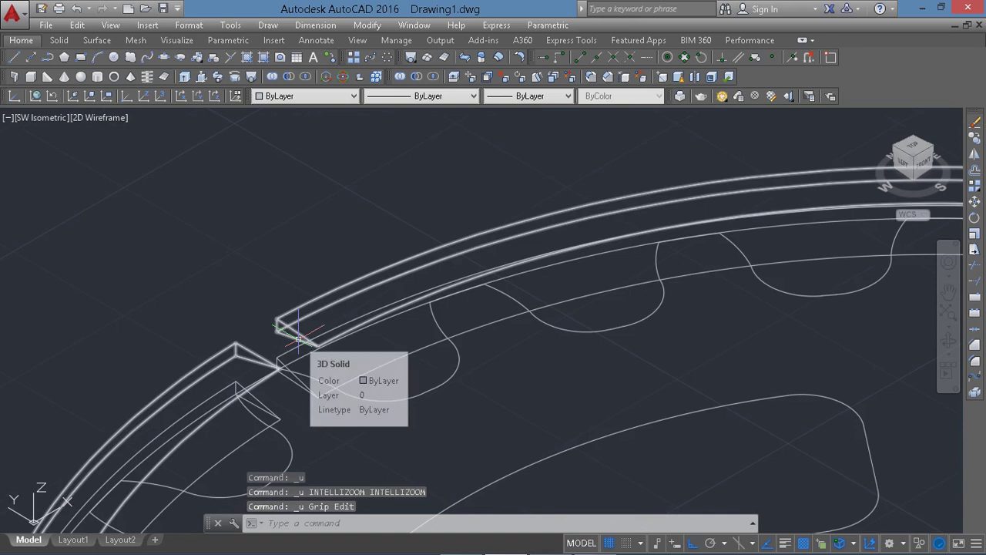
key("ctrl+z")
Step: Undo the old Revolve, then revolve both triangles 360° about the sprocket's centre axis
key("ctrl+z")
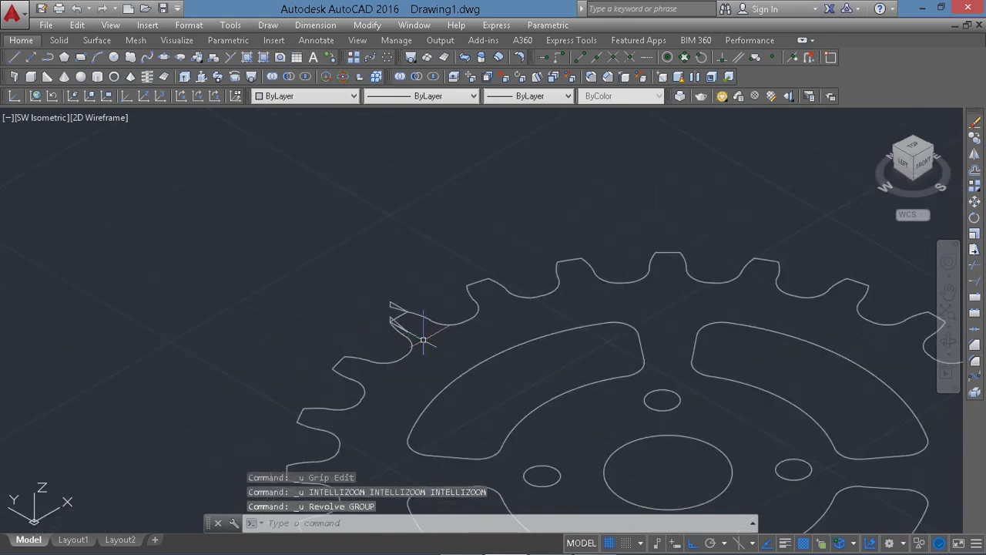
key("ctrl+z")
scroll(495, 455, "up", 2)
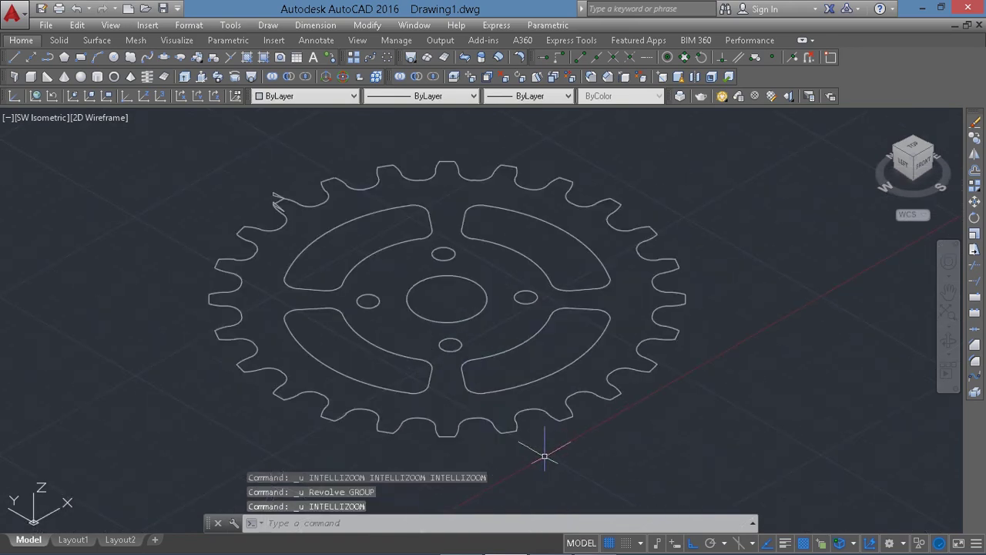
scroll(277, 192, "up", 4)
left_click(274, 185)
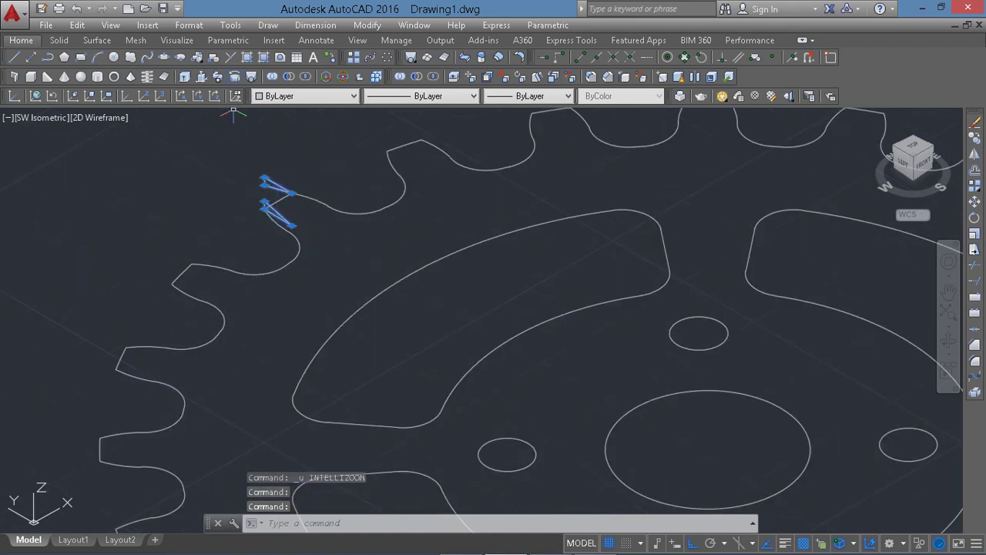
left_click(234, 76)
scroll(498, 294, "down", 5)
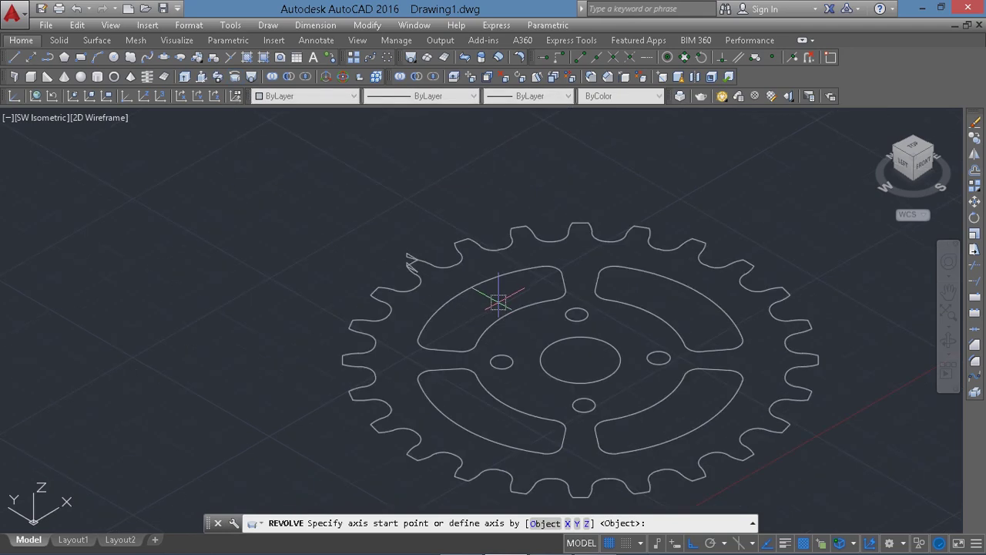
left_click(580, 360)
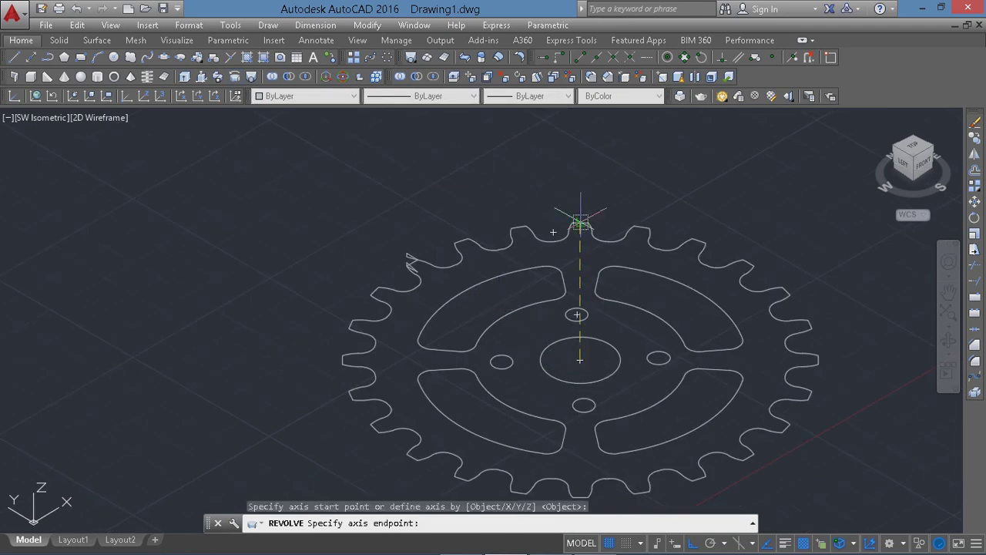
left_click(577, 184)
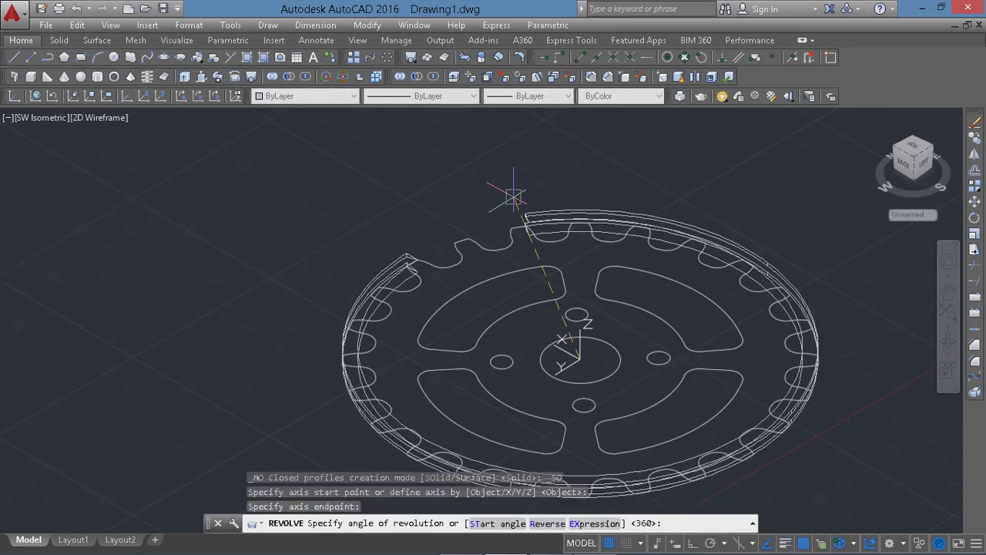
key("Return")
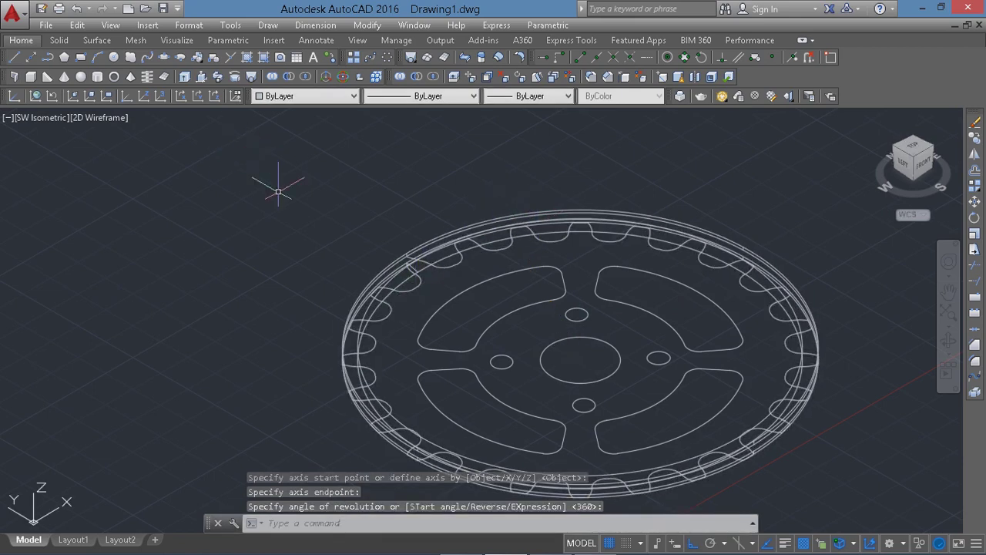
left_click(402, 278)
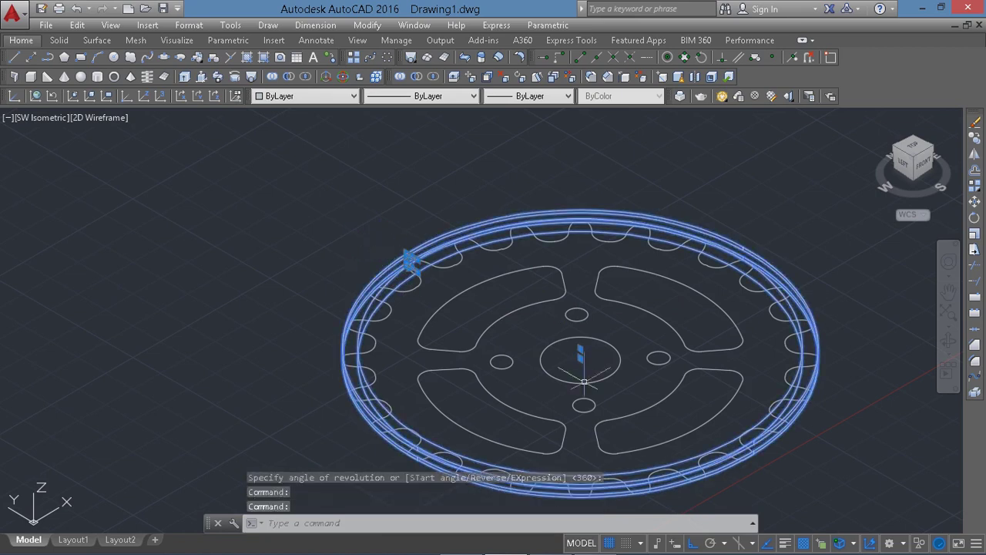
Step: Hide the revolved rings and press-pull the flat sprocket 0.2 units into a solid
left_click(919, 543)
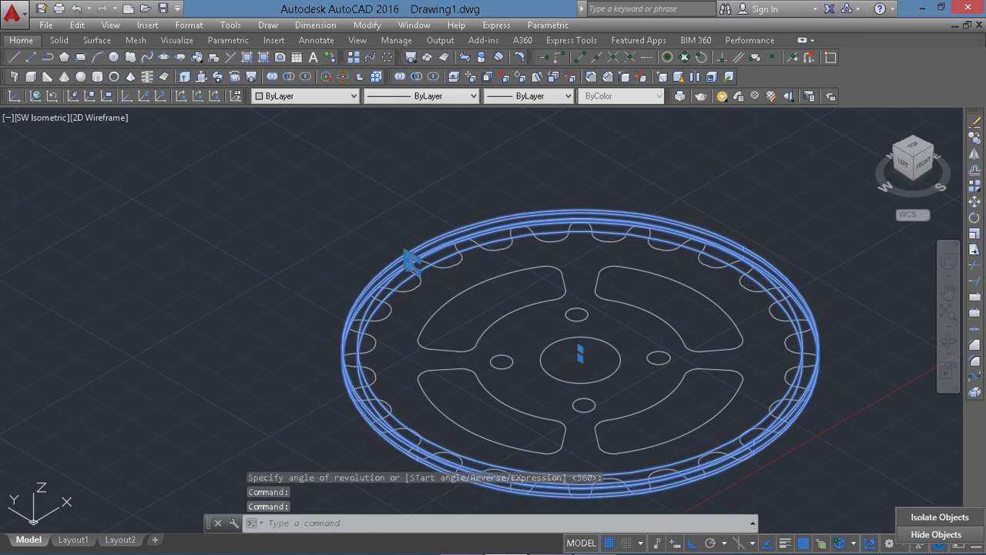
left_click(936, 534)
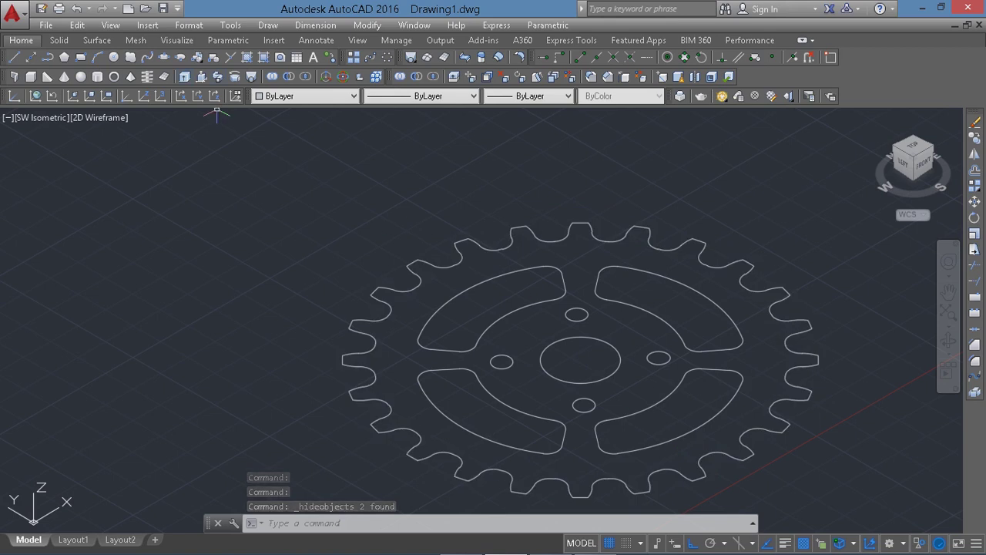
left_click(201, 76)
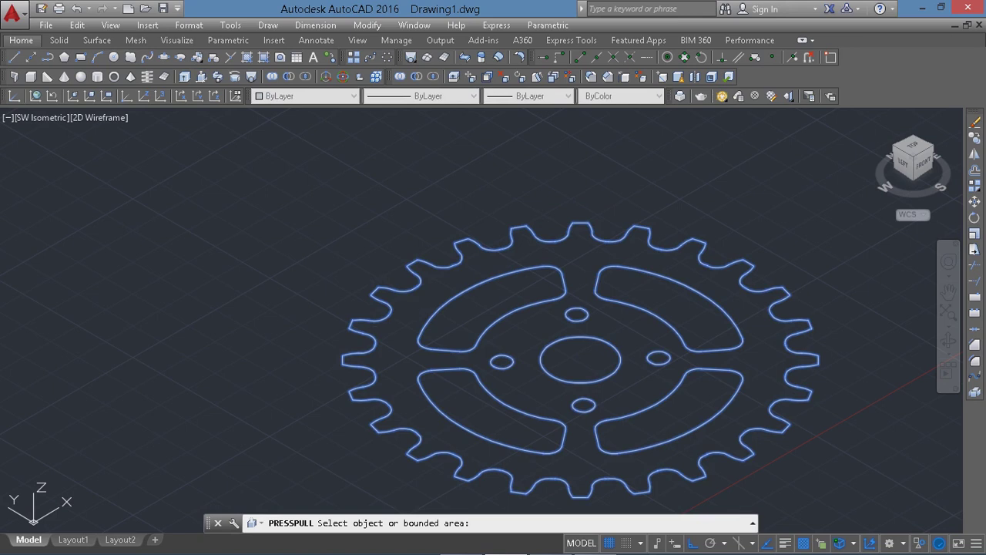
left_click(385, 288)
type(".2")
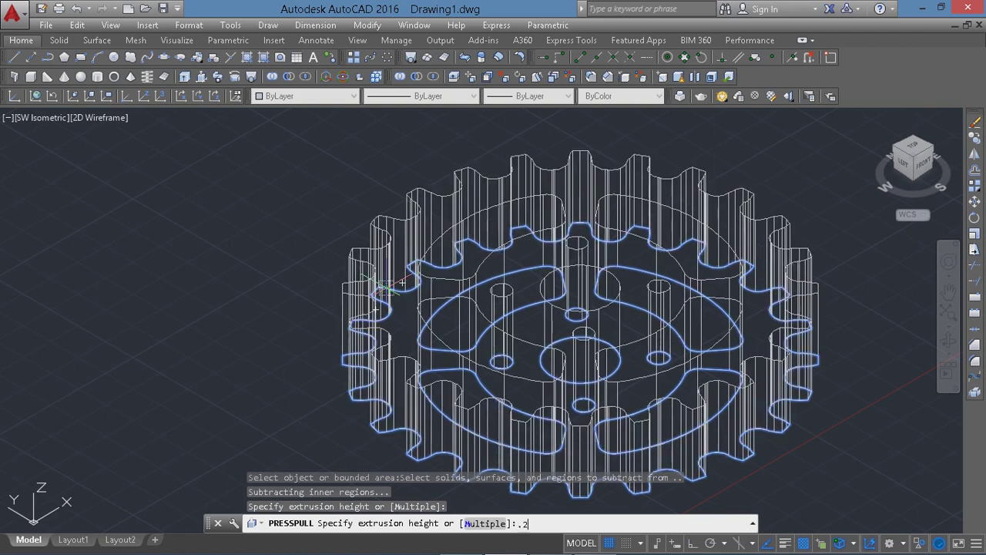
key("Return")
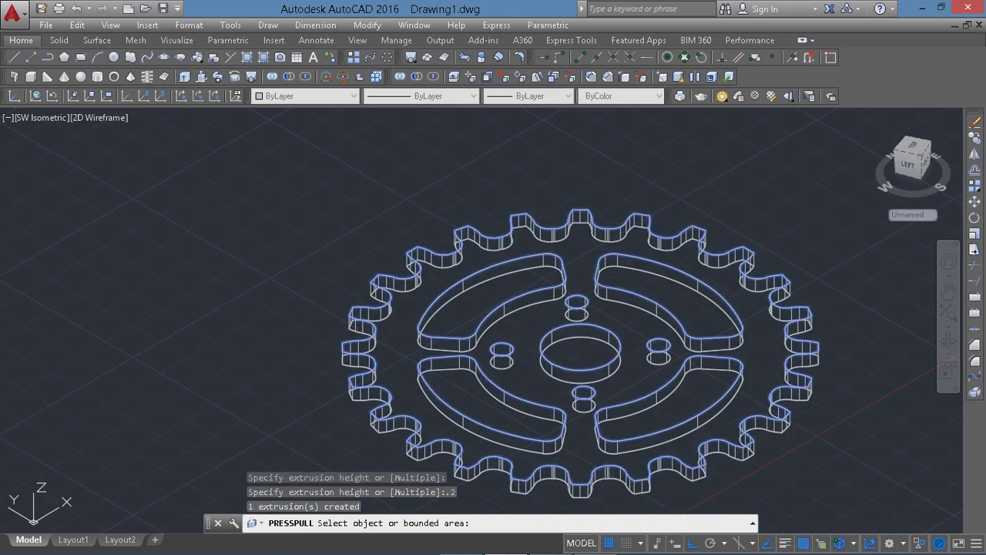
key("Return")
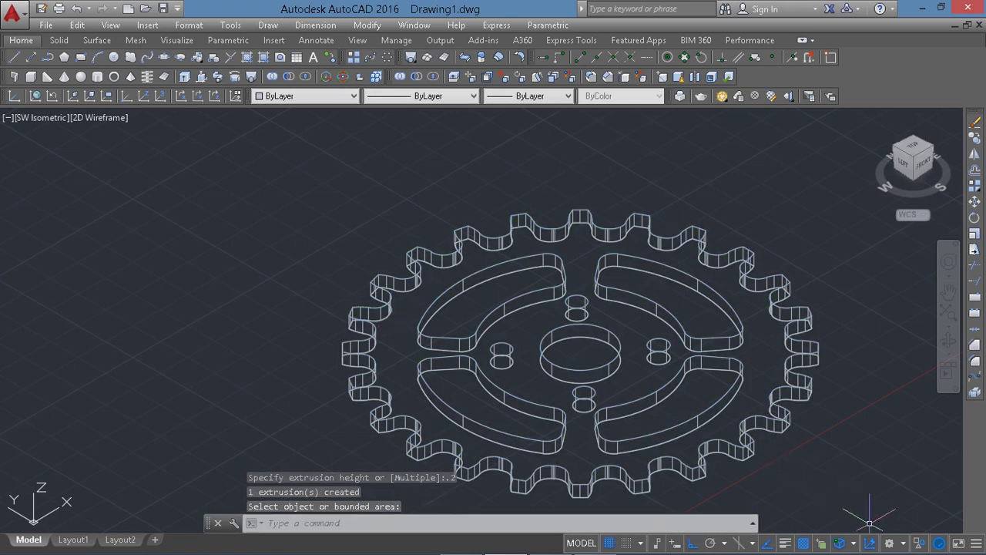
Step: Unhide the rings and subtract both rim rings from the extruded sprocket solid
left_click(920, 543)
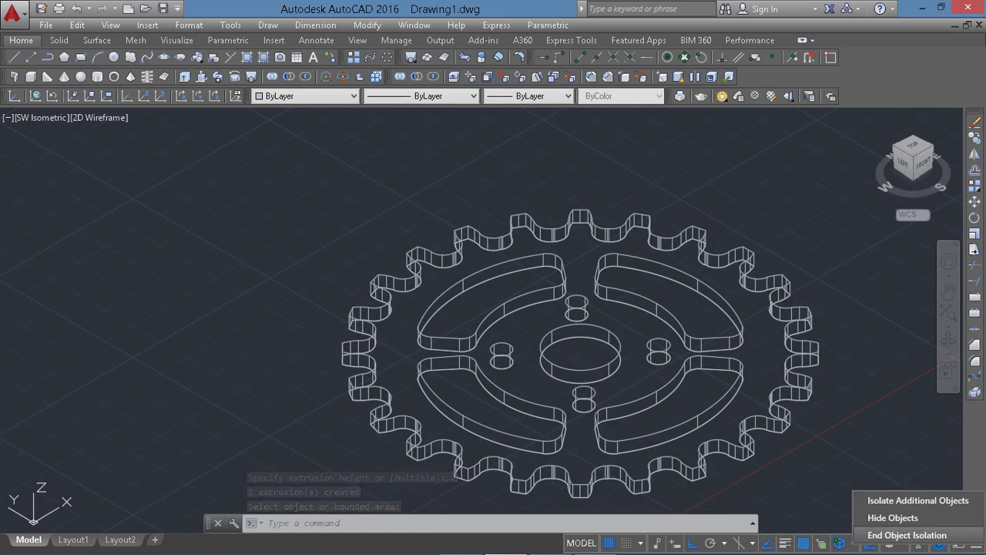
left_click(907, 535)
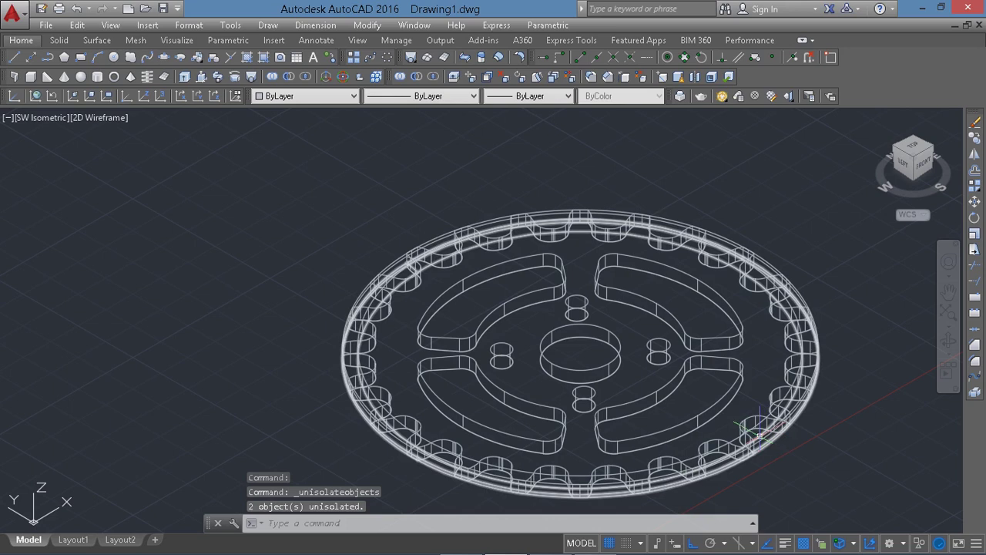
left_click(725, 395)
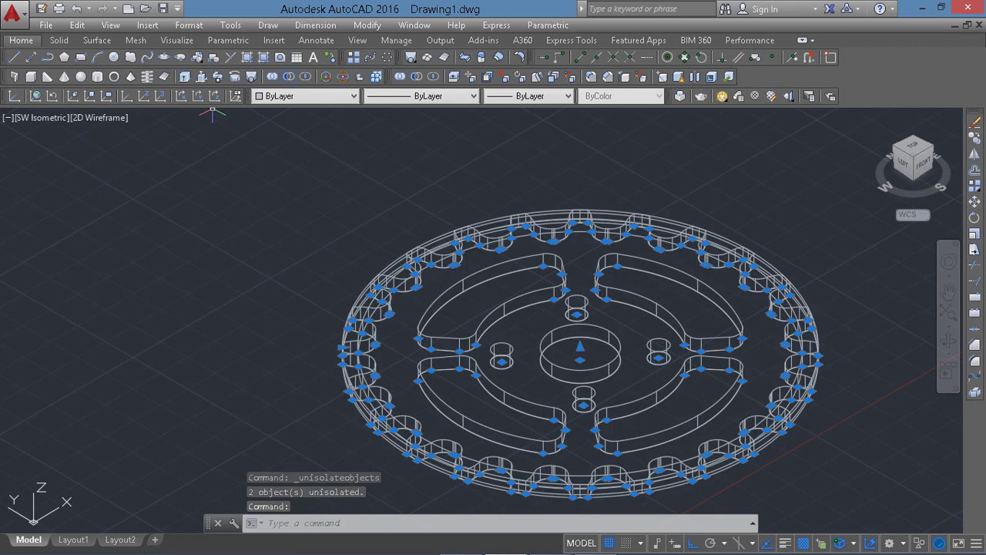
left_click(288, 76)
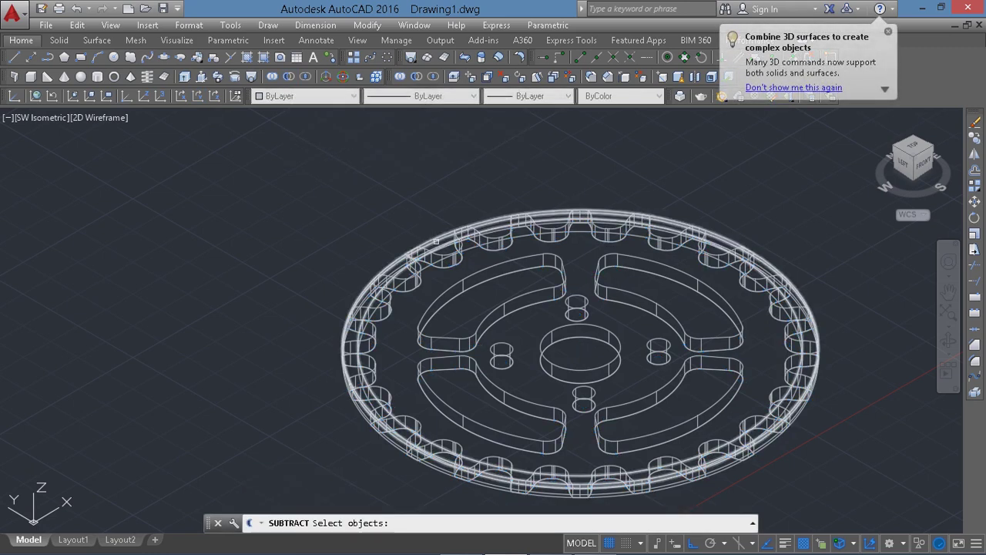
left_click(448, 284)
key("Return")
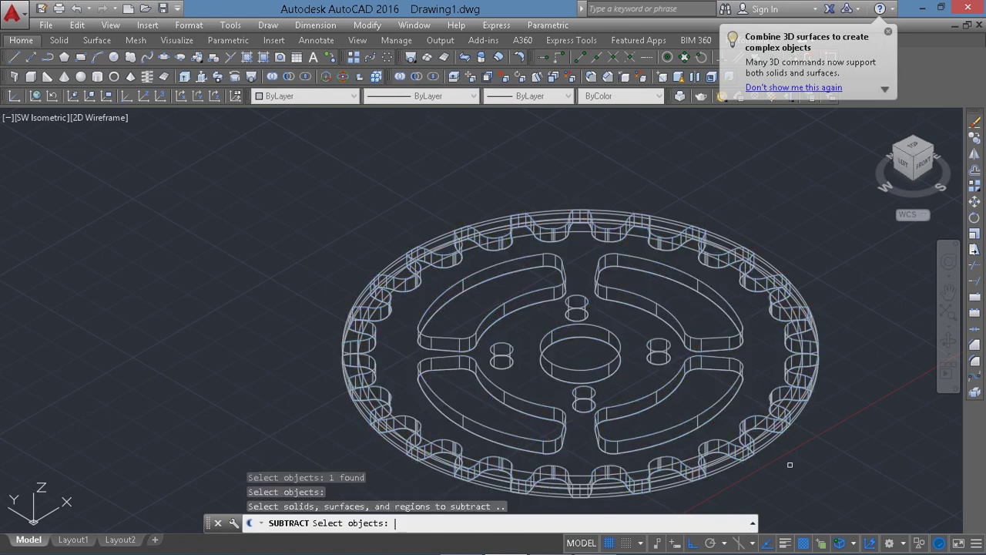
left_click(761, 428)
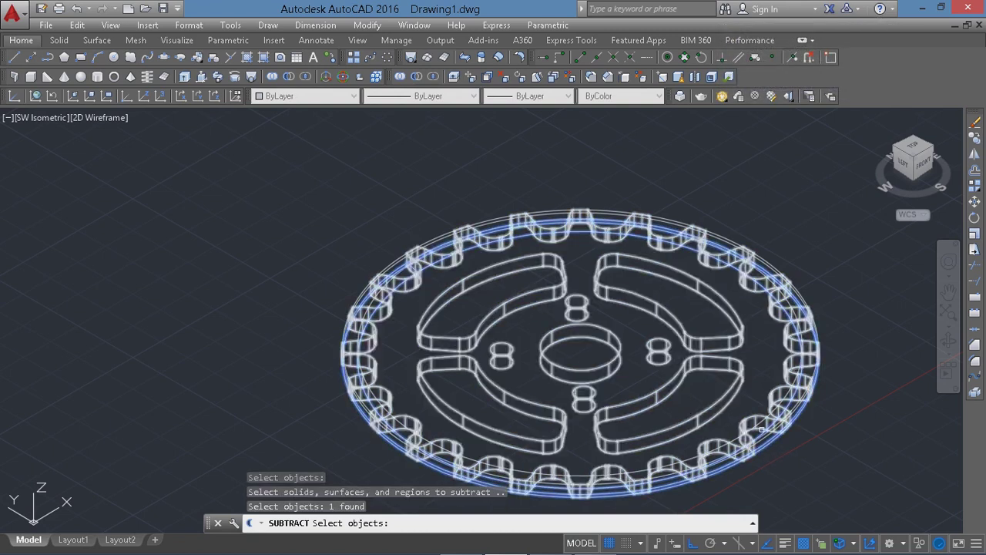
left_click(758, 425)
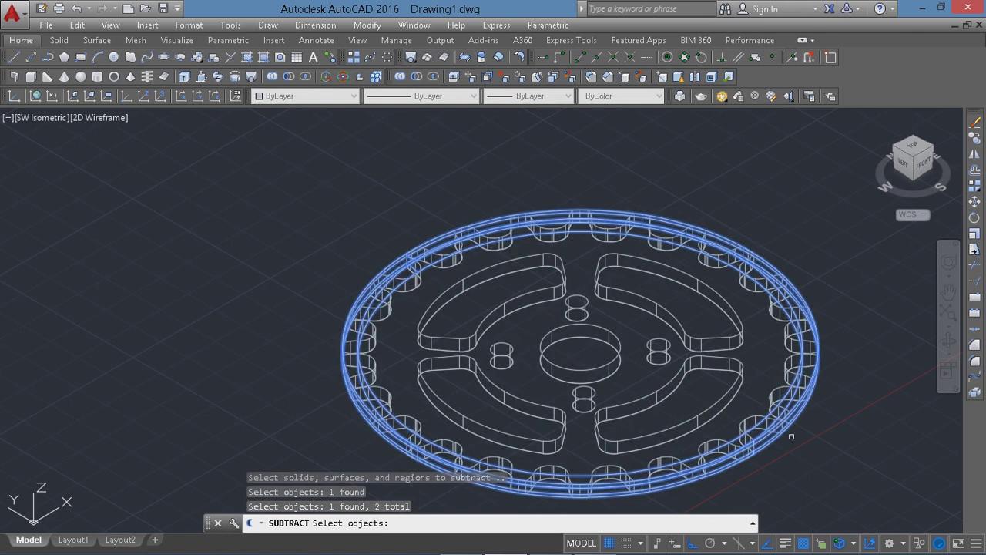
key("Return")
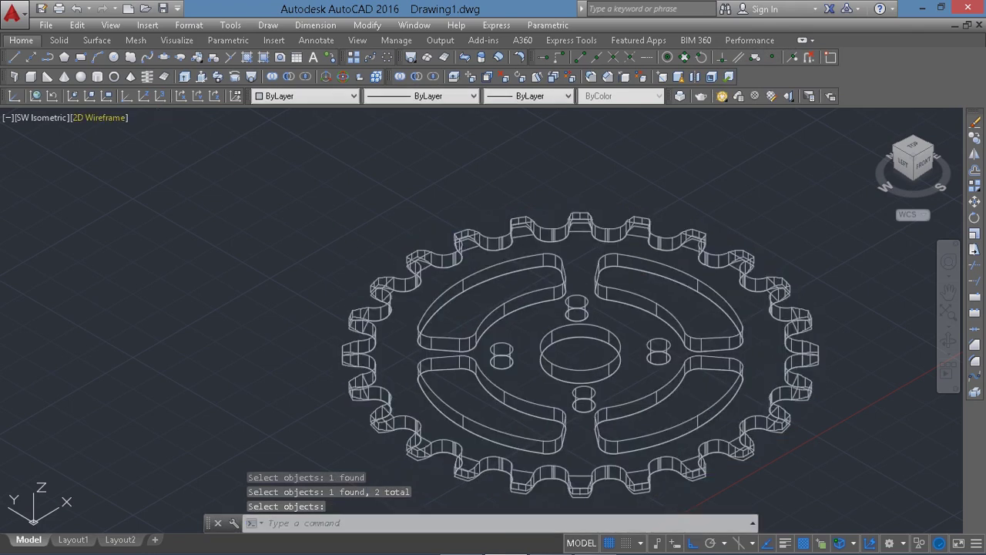
Step: Switch the sprocket view from wireframe to the Realistic visual style
left_click(98, 118)
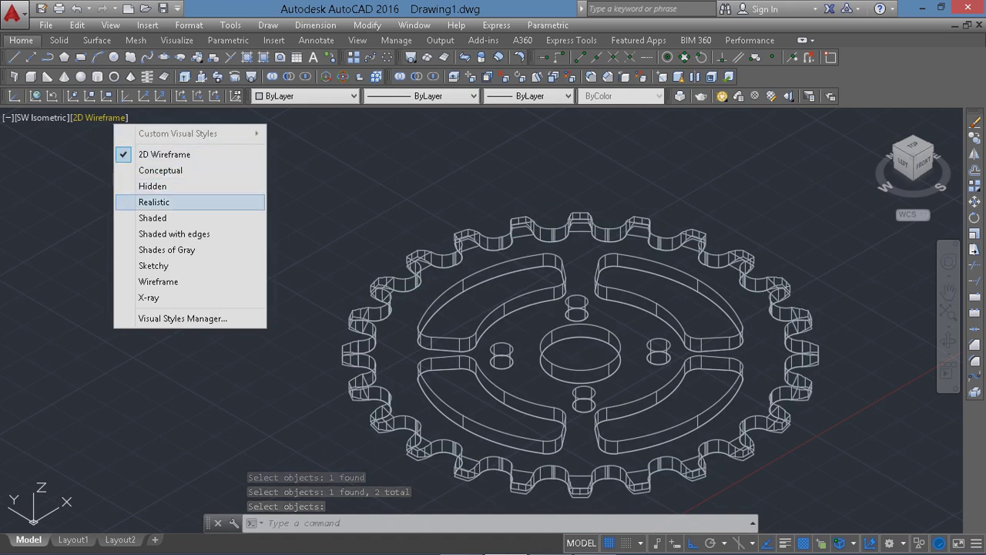
left_click(154, 202)
scroll(582, 358, "down", 2)
scroll(652, 484, "down", 1)
scroll(652, 483, "up", 2)
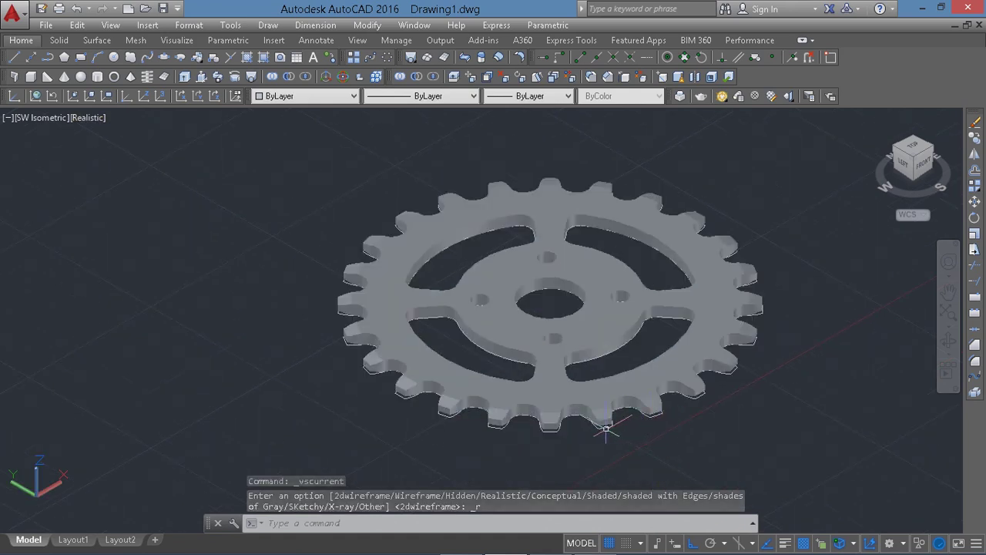
Step: Select the sprocket, clear the selection, and move to the Layout1 sheet
left_click(654, 379)
key("Delete")
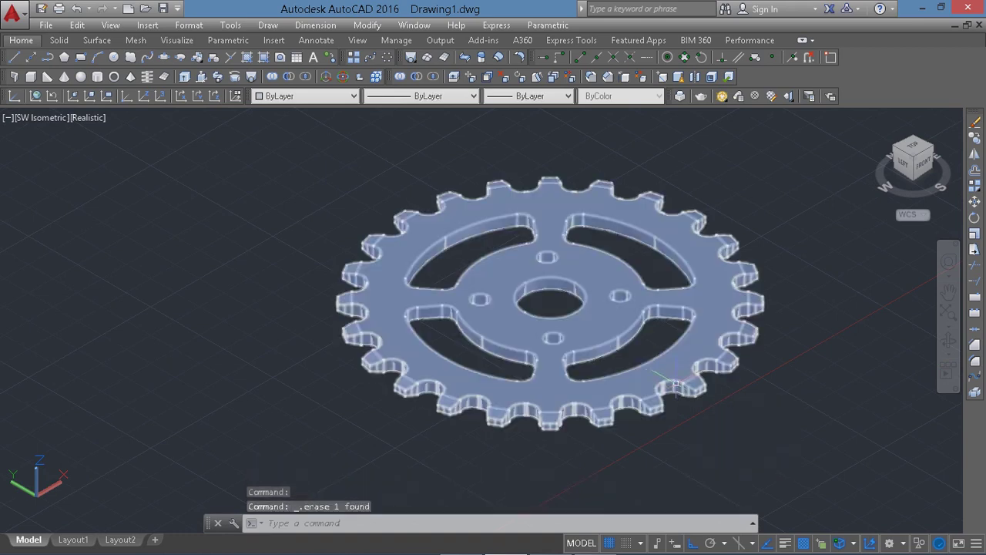
key("Escape")
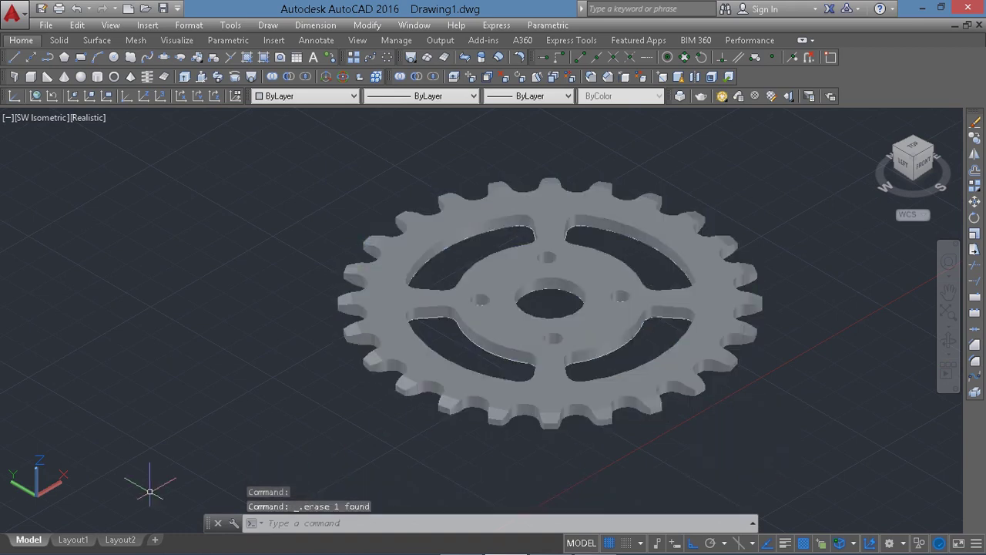
left_click(62, 535)
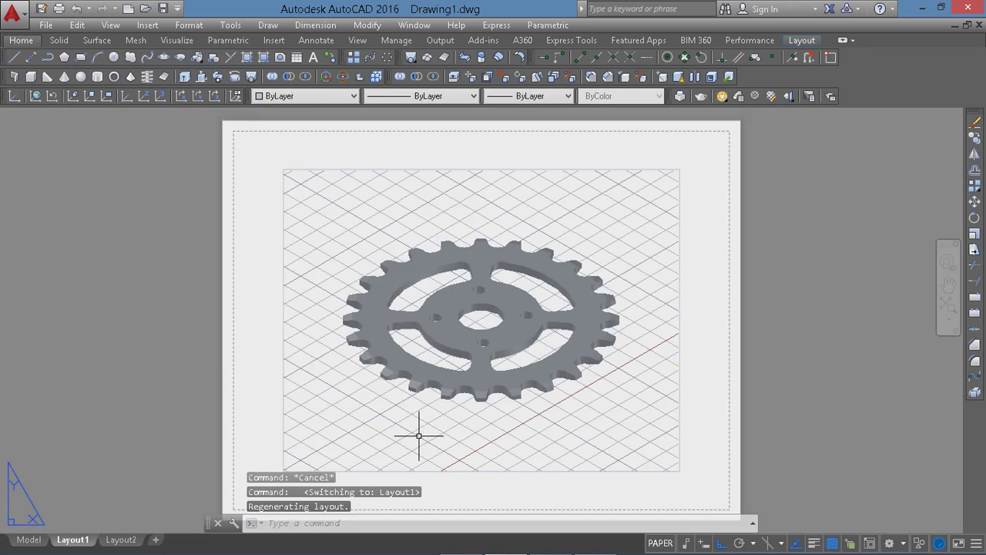
Step: Activate the Layout1 viewport and turn off the grid behind the shaded sprocket
double_click(520, 423)
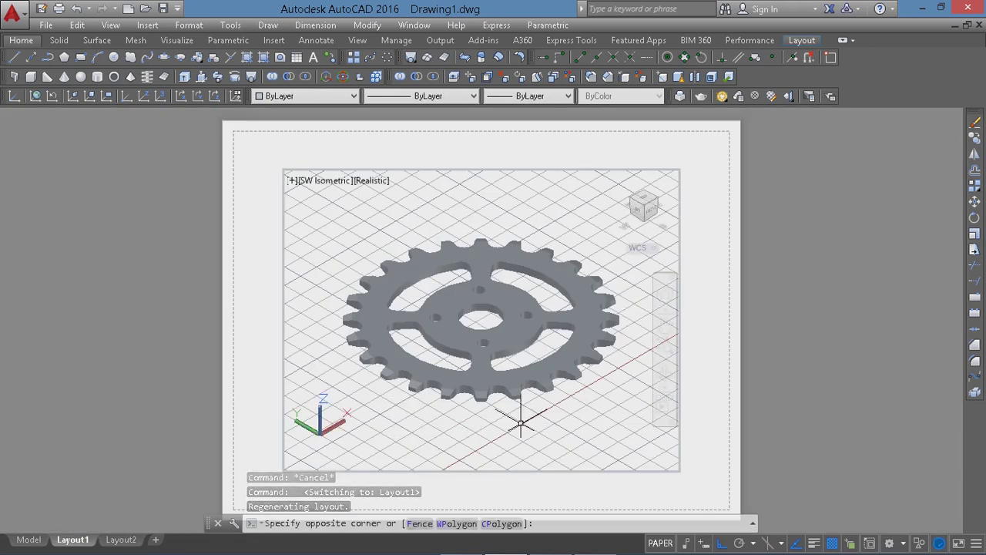
key("Escape")
left_click(505, 542)
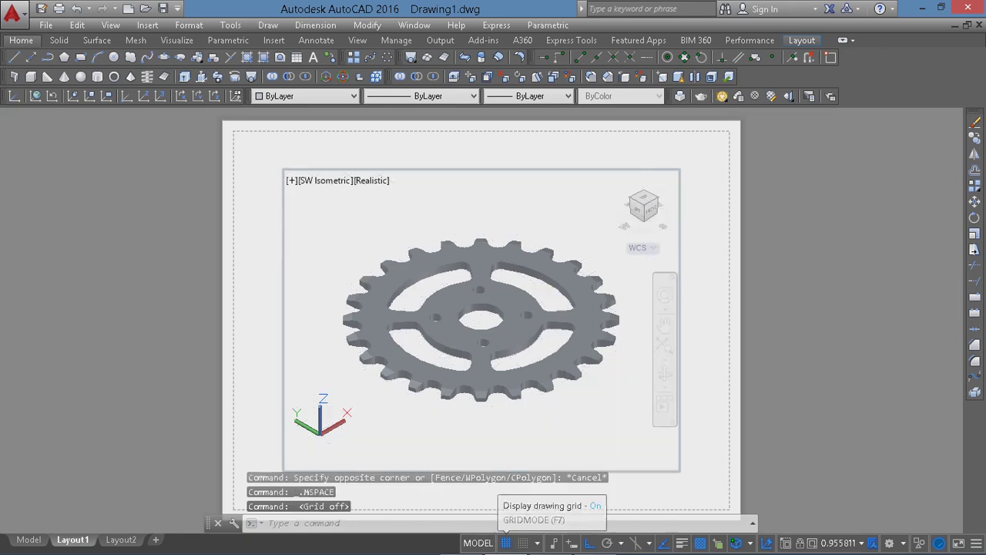
scroll(587, 355, "up", 3)
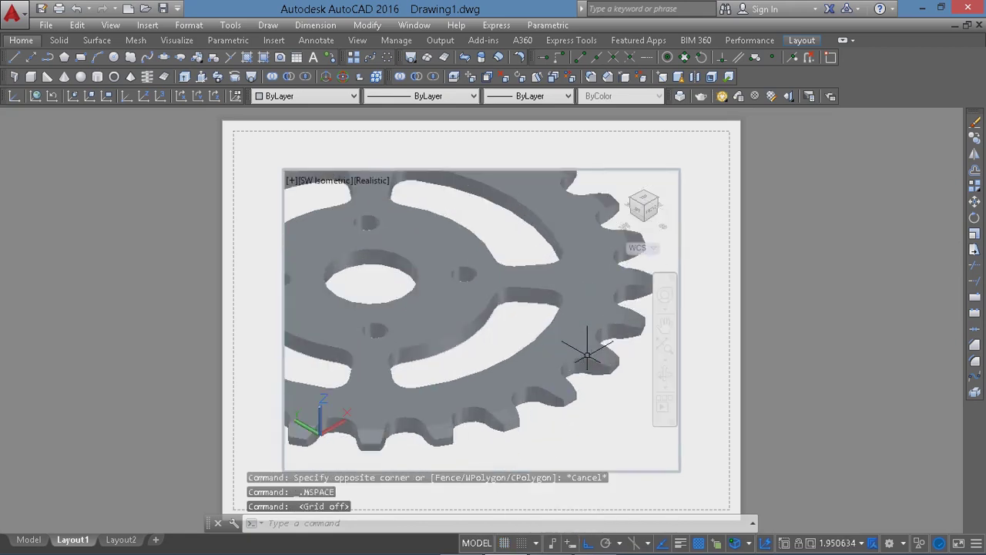
scroll(587, 355, "down", 4)
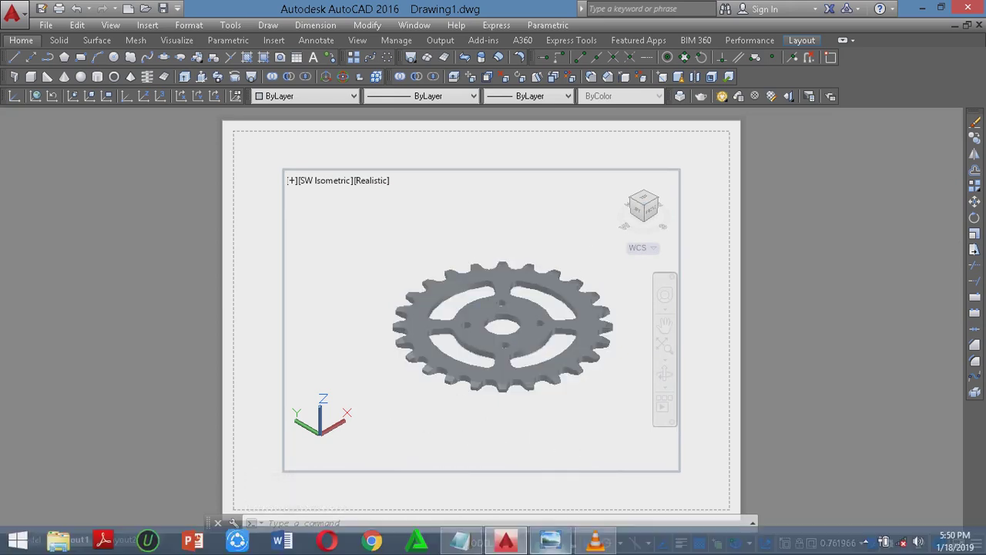
Step: In Notepad, type 'THATS IT GUYS..' in capitals on a new line below LET'S START
left_click(460, 539)
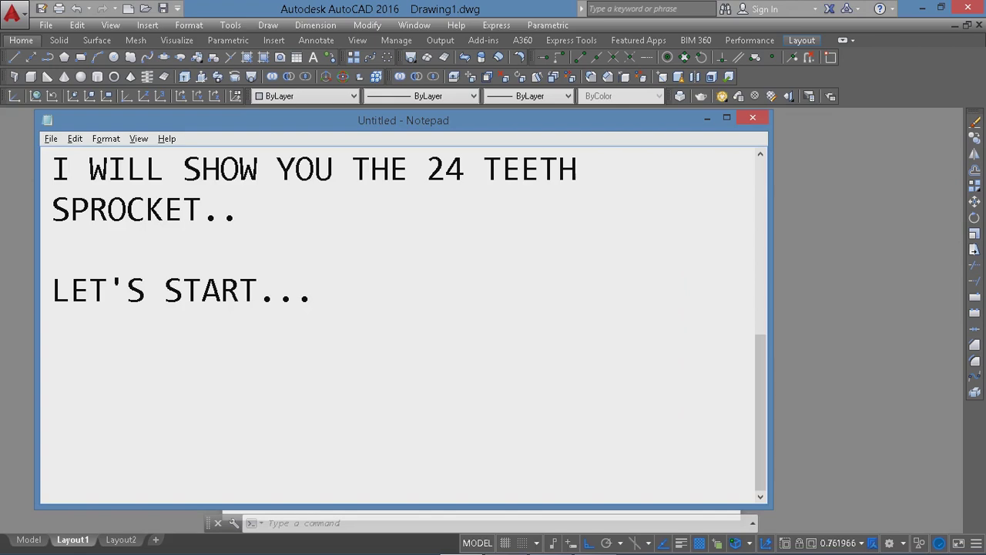
type("thats")
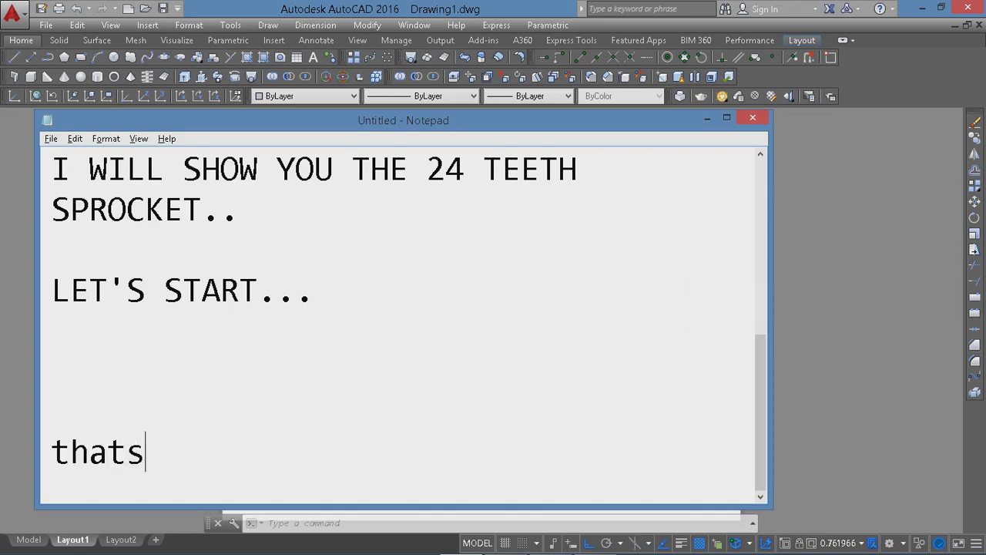
key("BackSpace")
key("BackSpace")
key("BackSpace")
key("BackSpace")
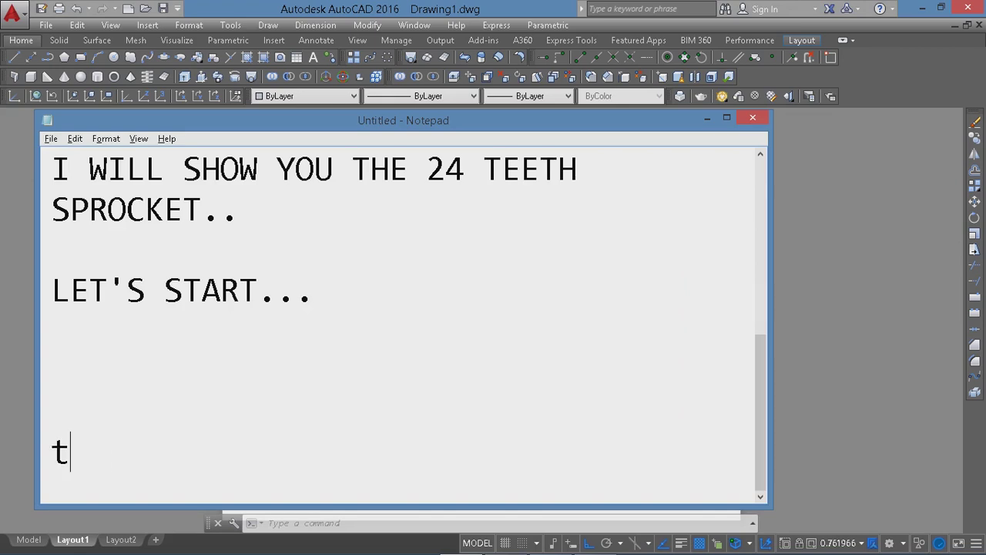
key("Caps_Lock")
type("THATS")
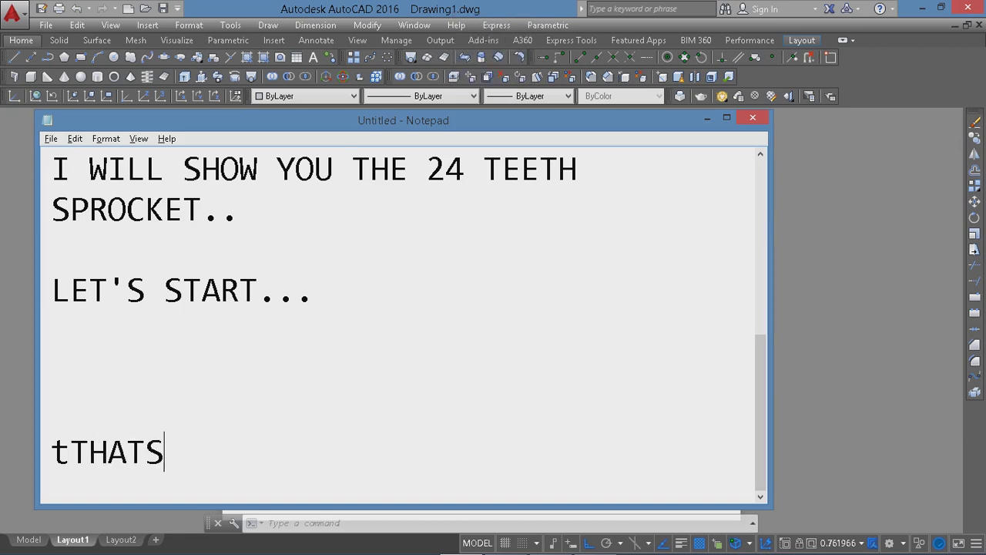
key("BackSpace")
key("BackSpace")
key("BackSpace")
type("T")
key("BackSpace")
key("Return")
key("Return")
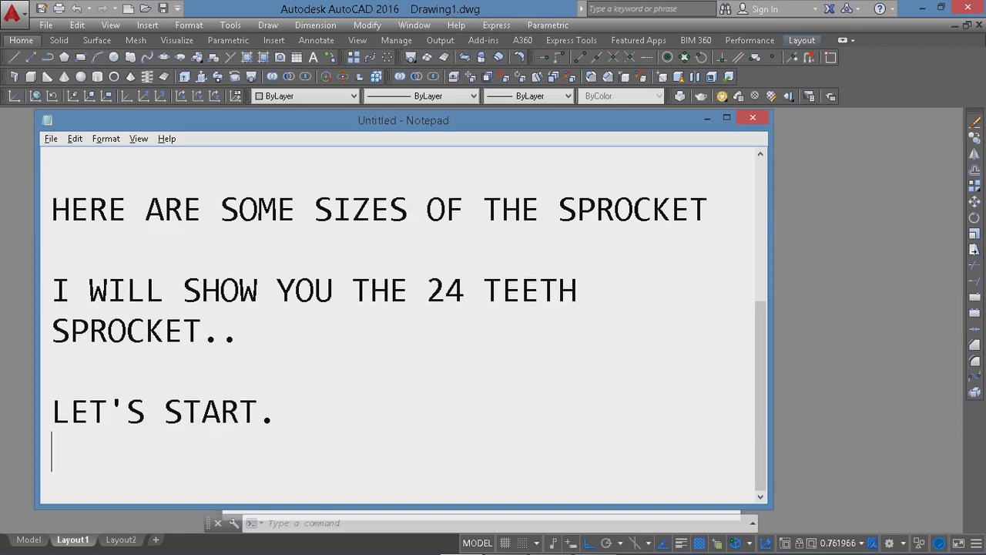
type("THATSO")
key("BackSpace")
type("IT GUYS..")
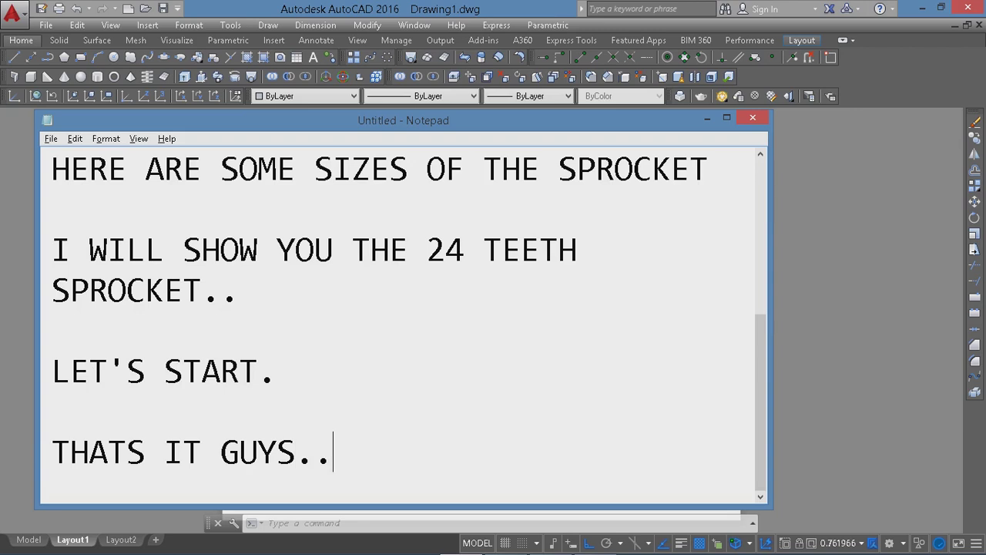
Step: Add the 'DONT FORGET TO HIT LIKE AND SUBSCRIBE FOR FOR TUTORIAL' line and 'THANK YOU'
key("Return")
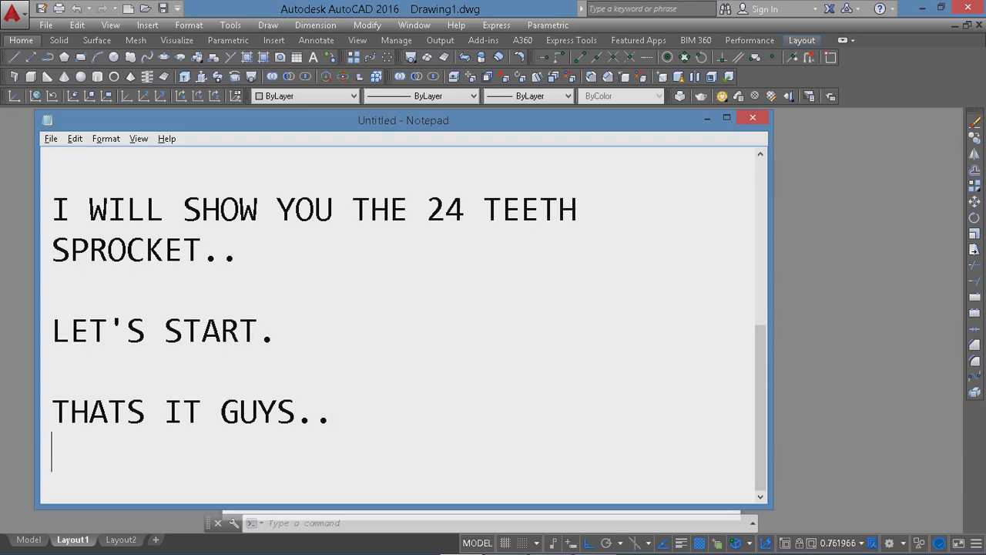
type("DONT F")
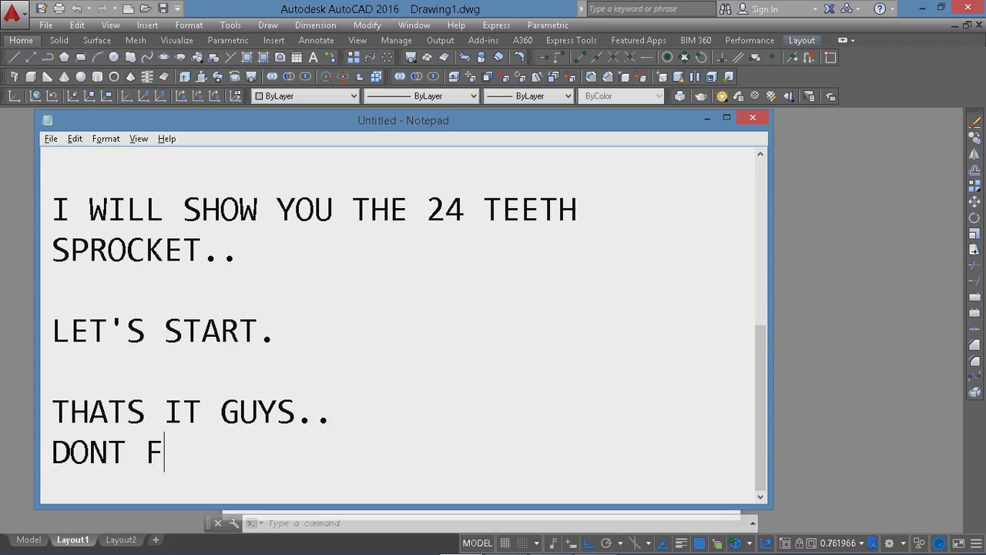
type("ORGET TO HIT LIKE AND ")
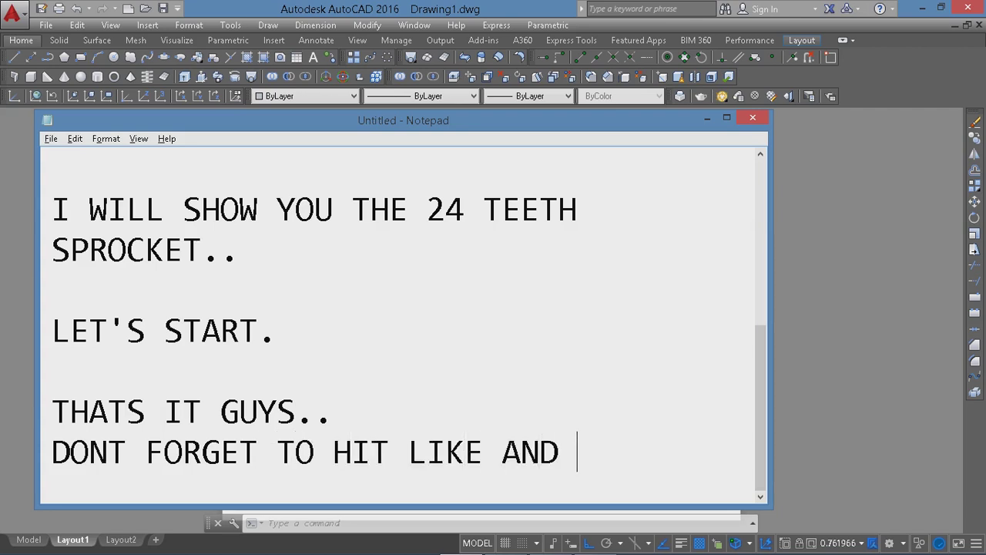
type("SUBSCR")
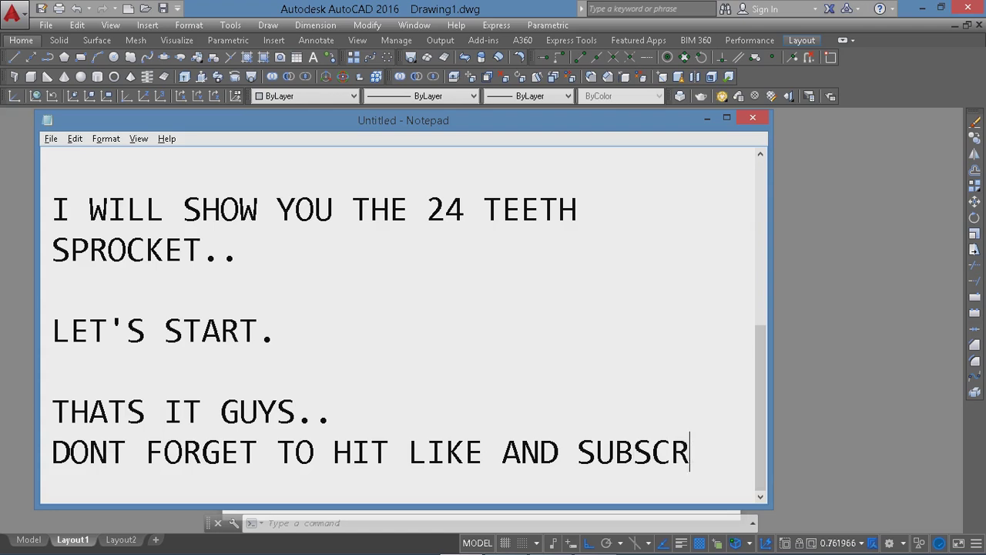
type("IBE FOR ")
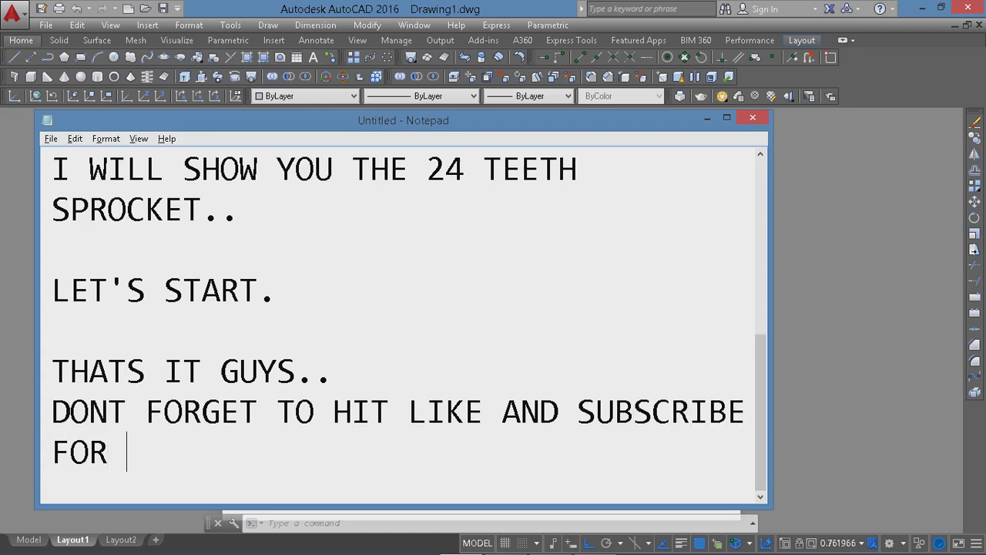
type("FOR ")
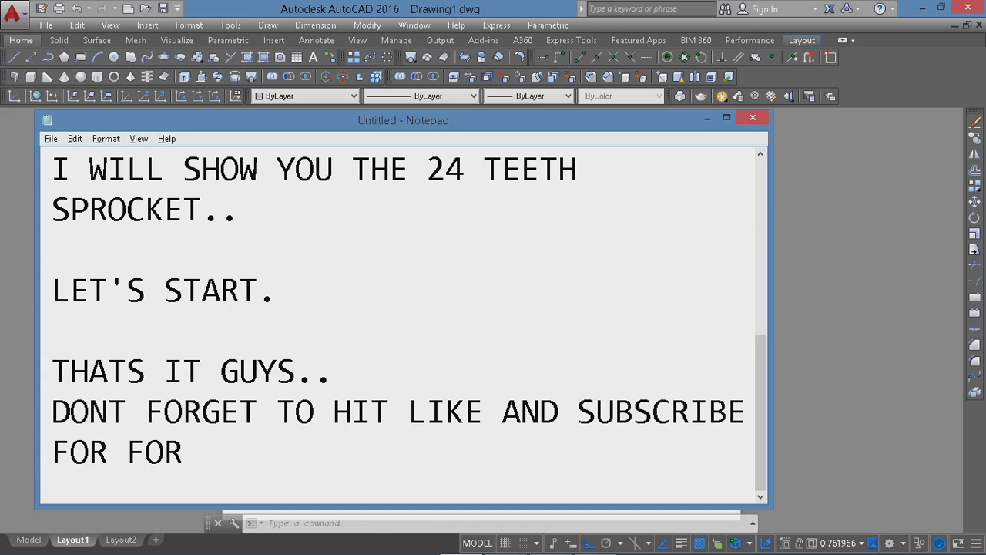
type("TU")
type("TORIAL..")
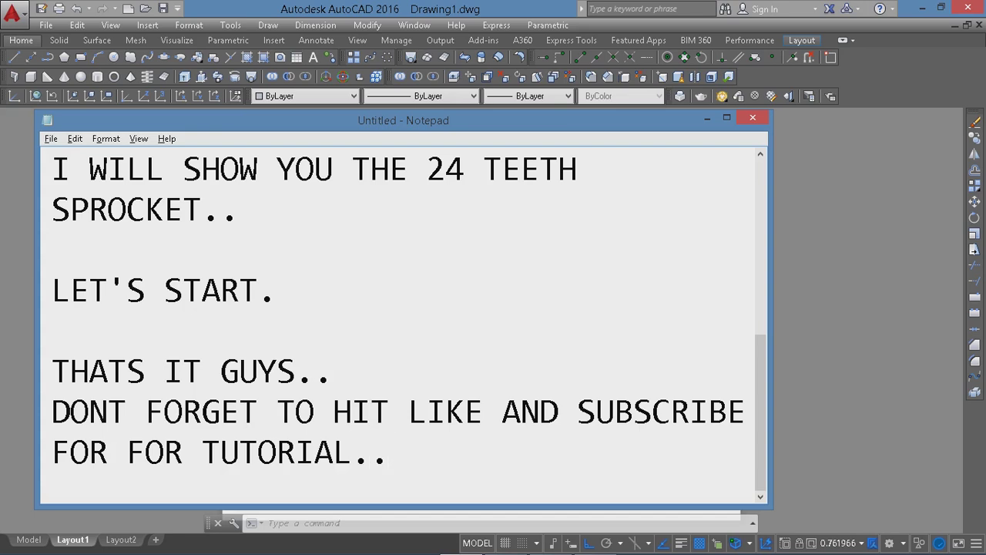
key("Return")
key("Return")
key("Return")
key("Return")
type("THA")
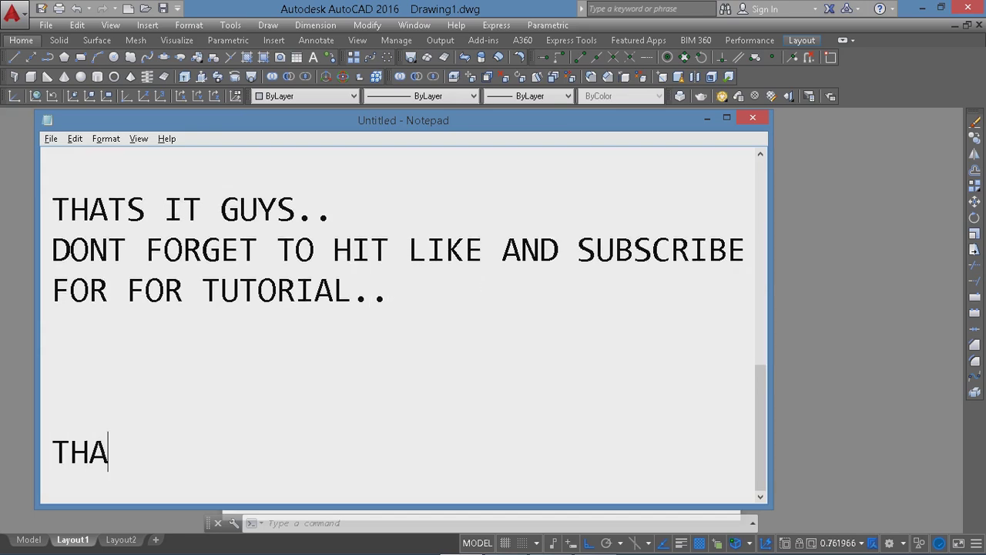
type("NK YOU...")
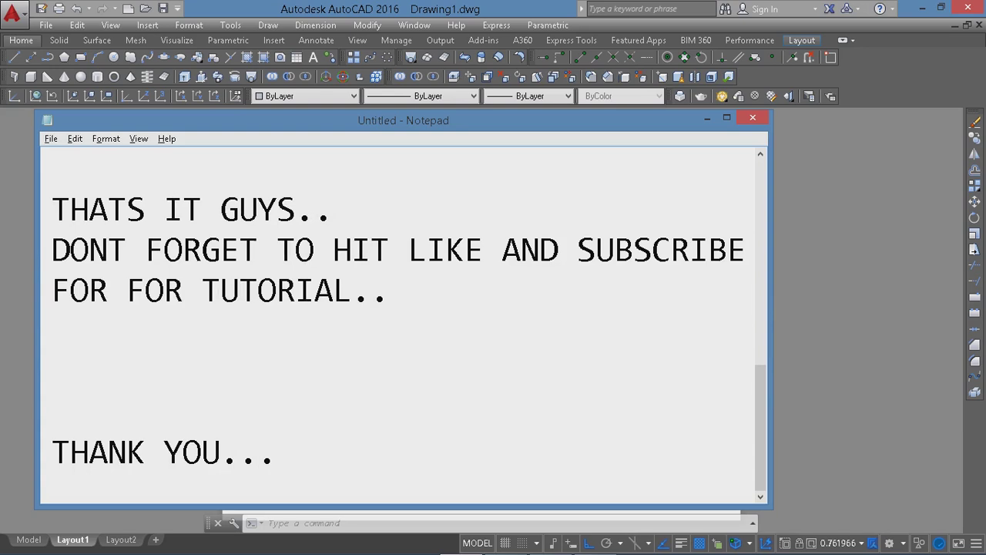
left_click(678, 543)
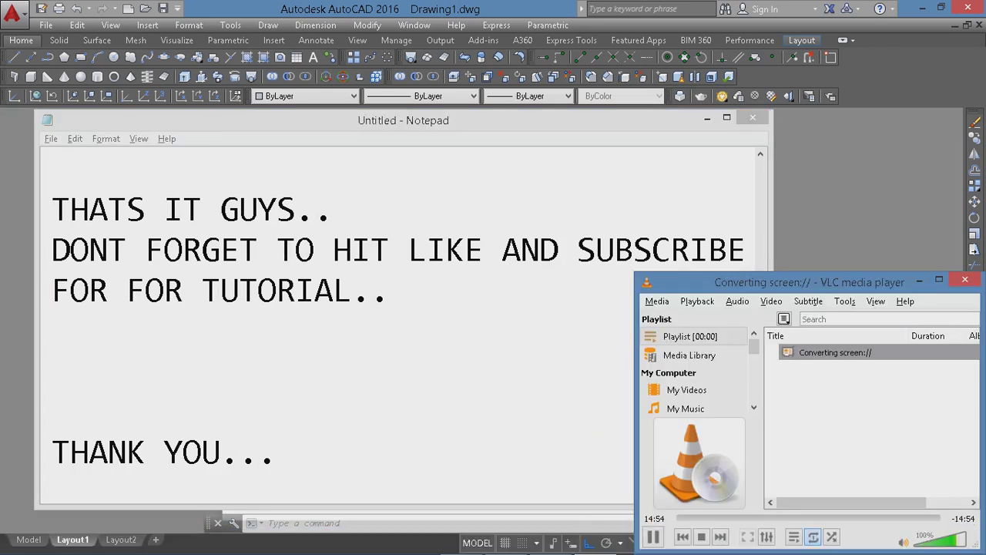